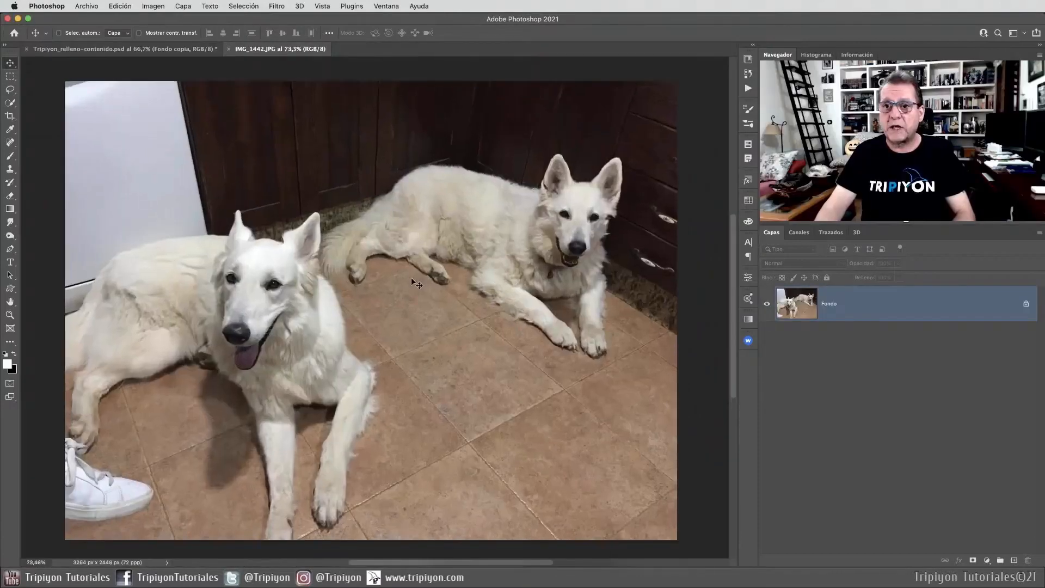
# Examine the front dog's nose, eyes and head fur at high magnification to judge the photo's detail.
pyautogui.scroll(1, 411, 279)
pyautogui.scroll(-2, 444, 290)
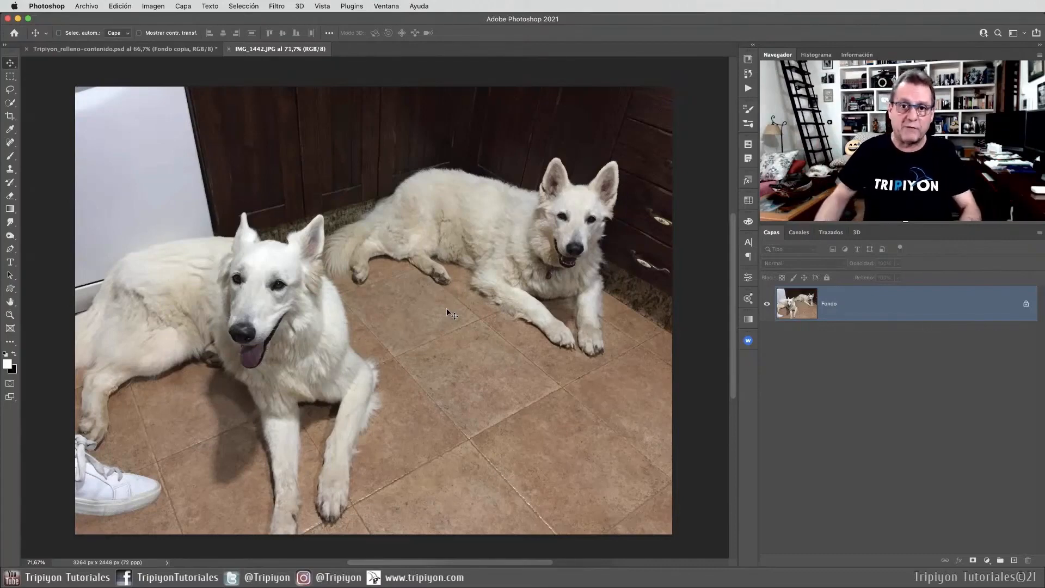
pyautogui.scroll(-1, 429, 331)
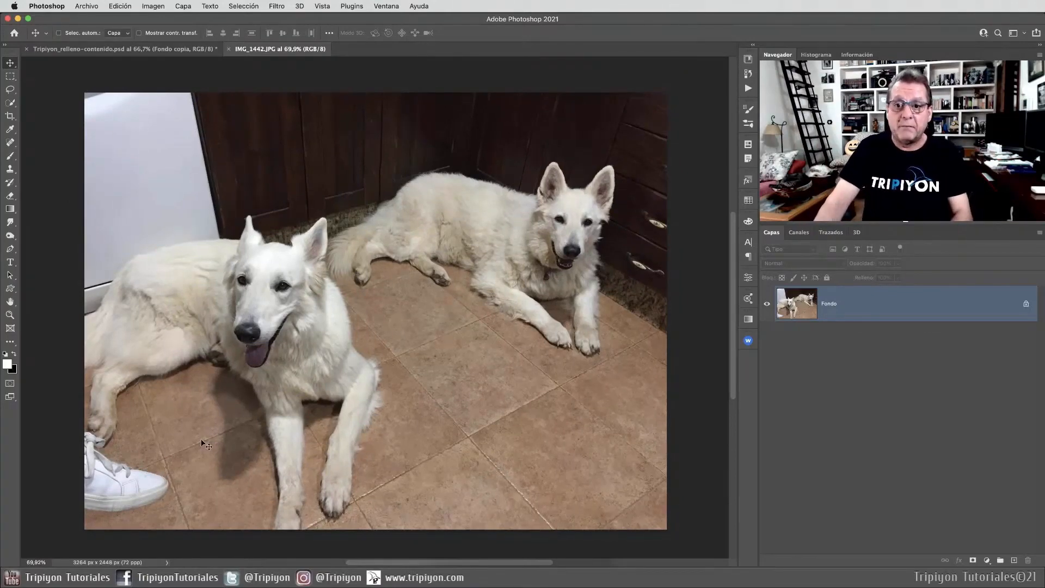
pyautogui.moveTo(210, 417); pyautogui.dragTo(250, 413)
pyautogui.scroll(5, 263, 330)
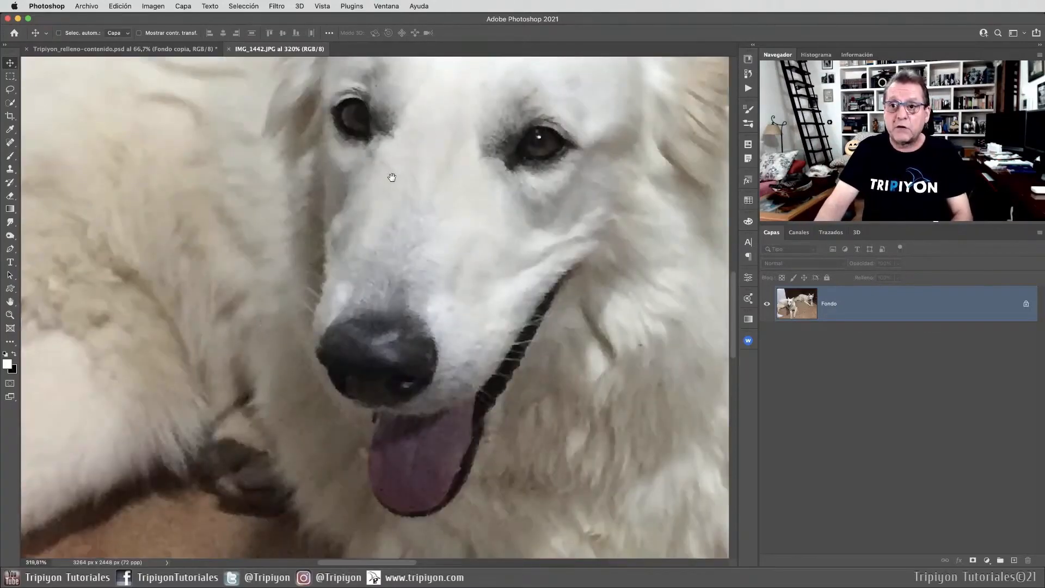
pyautogui.moveTo(392, 175); pyautogui.dragTo(367, 325)
pyautogui.scroll(3, 339, 307)
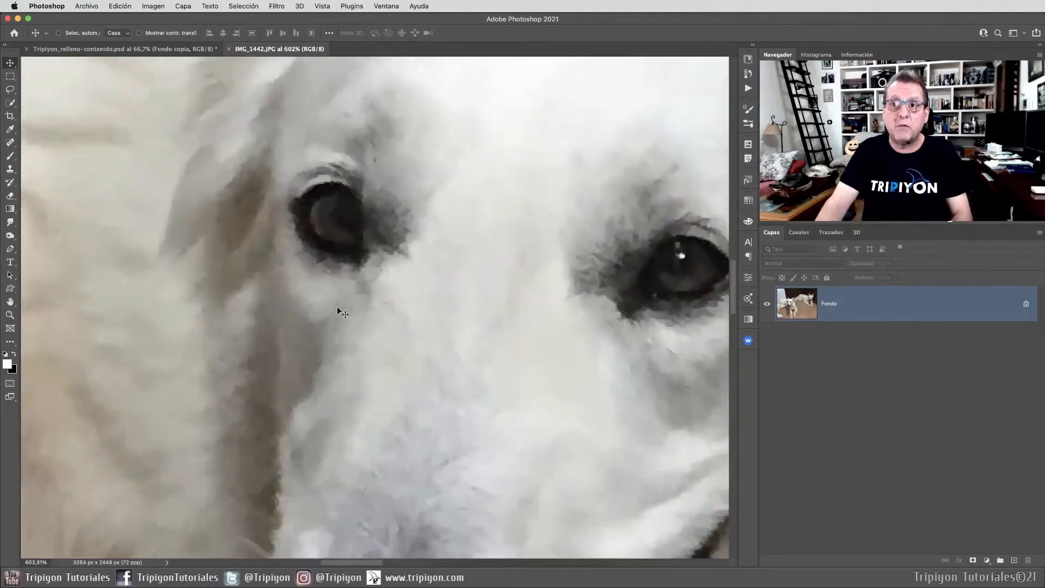
pyautogui.moveTo(443, 230); pyautogui.dragTo(434, 344)
pyautogui.scroll(-1, 370, 342)
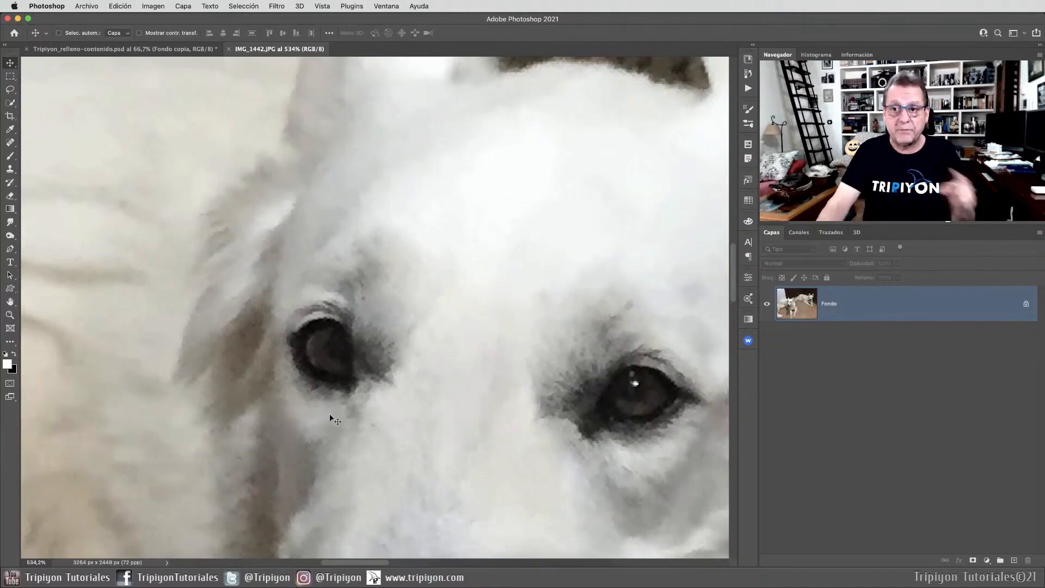
pyautogui.moveTo(491, 132); pyautogui.dragTo(317, 364)
pyautogui.moveTo(469, 145); pyautogui.dragTo(436, 377)
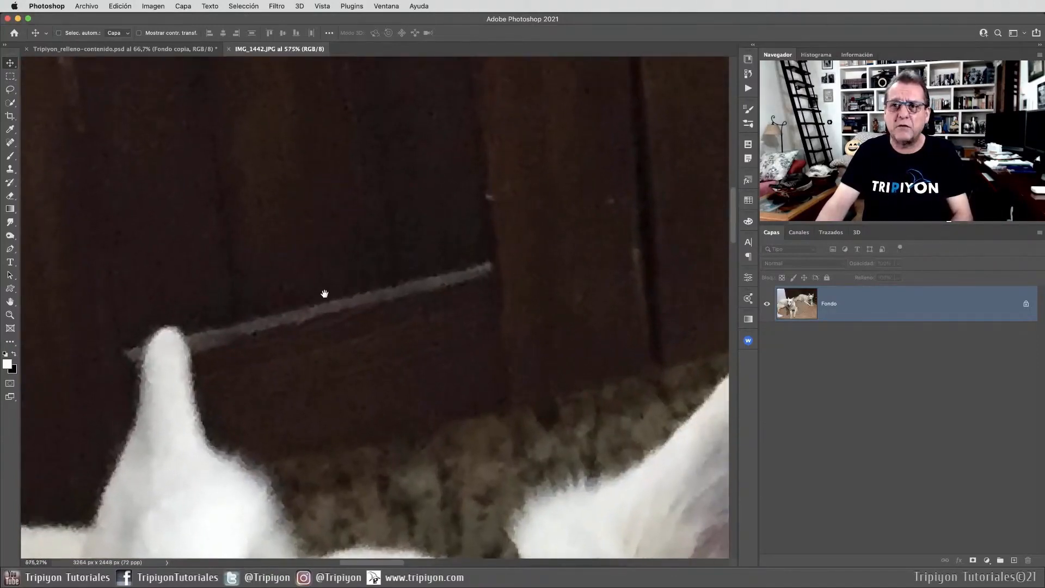
# Examine the edge of the front dog's ear against the dark cabinet, and view both dogs at print size.
pyautogui.moveTo(324, 294); pyautogui.dragTo(471, 297)
pyautogui.scroll(1, 471, 297)
pyautogui.scroll(3, 354, 376)
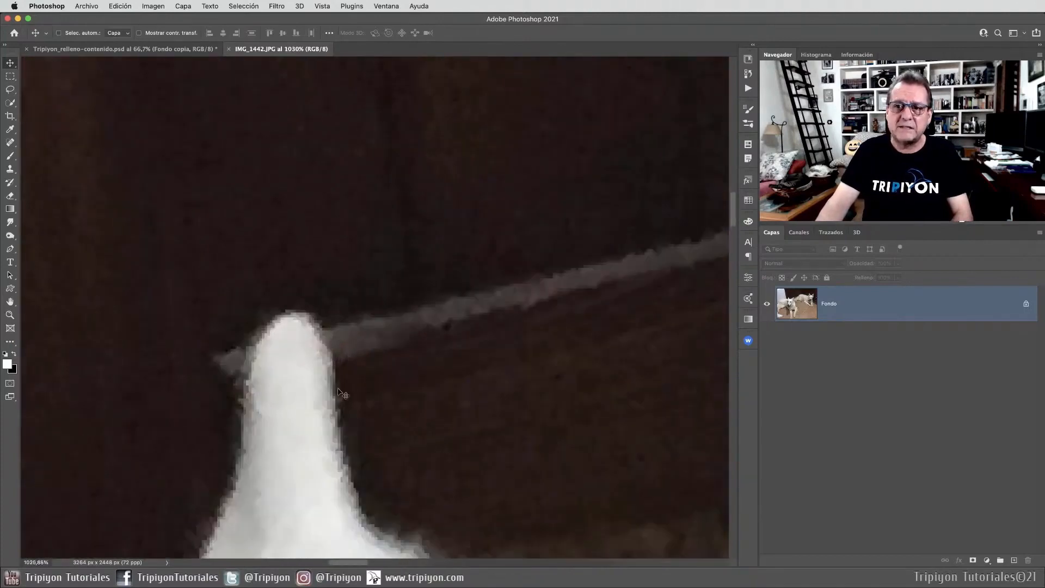
pyautogui.scroll(-5, 433, 287)
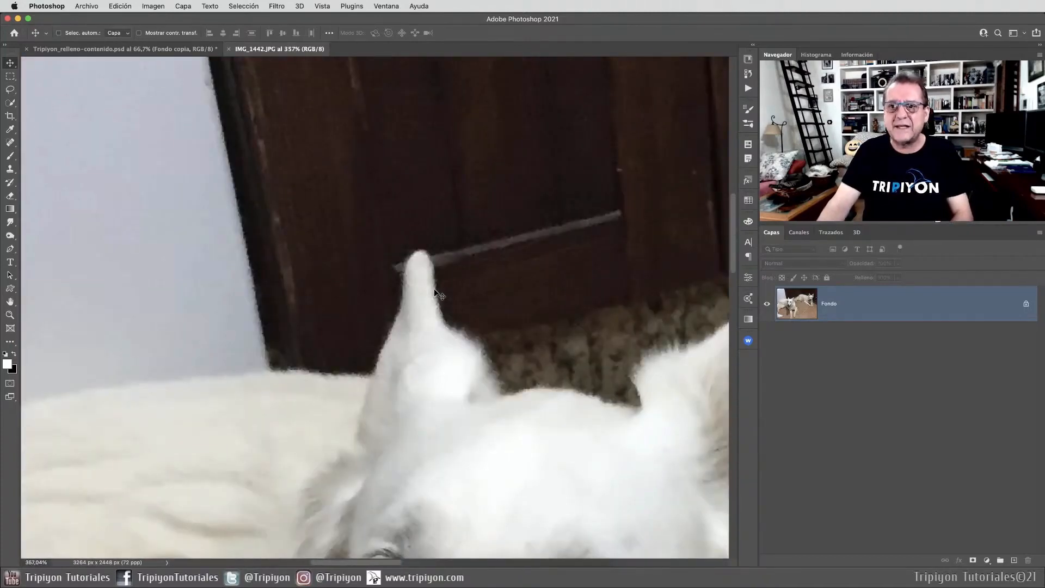
pyautogui.scroll(5, 433, 314)
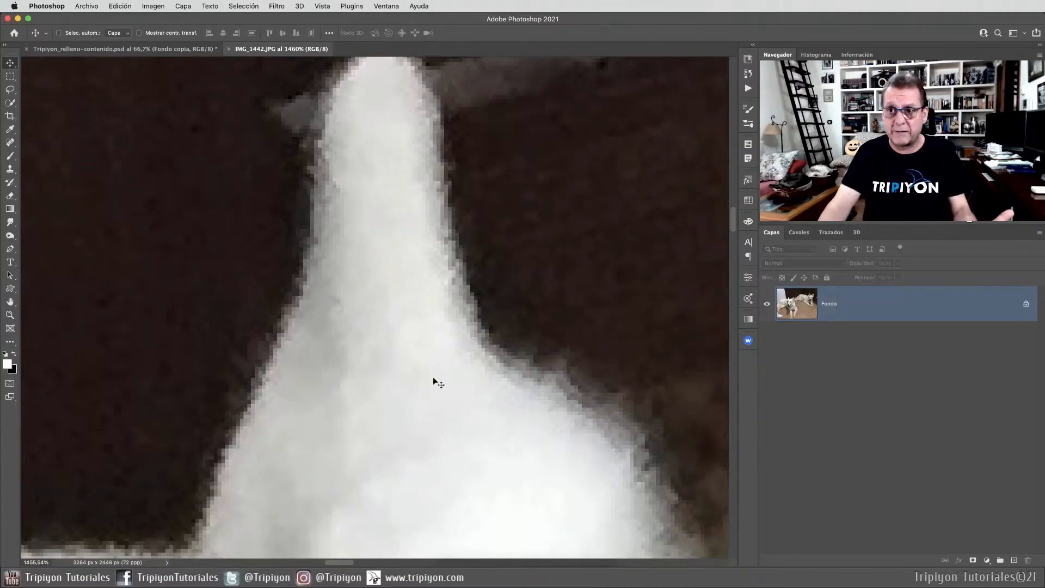
pyautogui.scroll(-8, 372, 359)
pyautogui.scroll(1, 372, 359)
pyautogui.rightClick(387, 253)
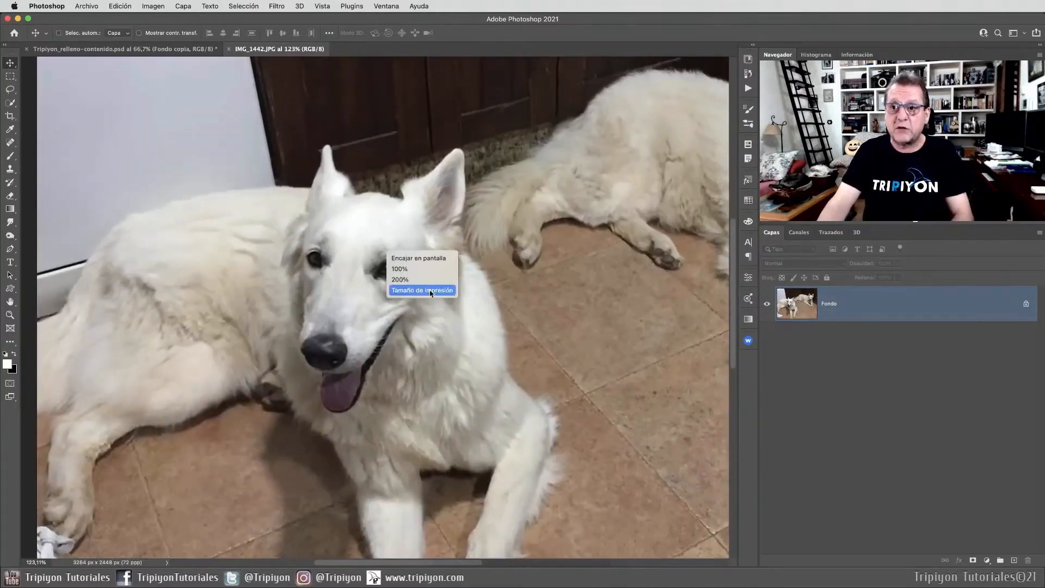
pyautogui.click(433, 290)
pyautogui.moveTo(591, 261); pyautogui.dragTo(488, 306)
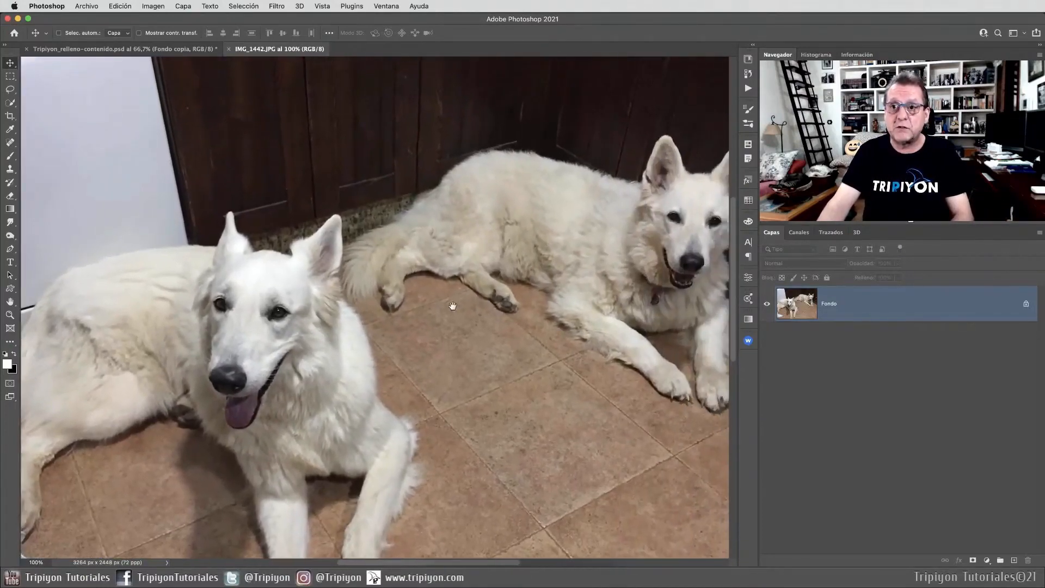
pyautogui.moveTo(671, 305); pyautogui.dragTo(503, 317)
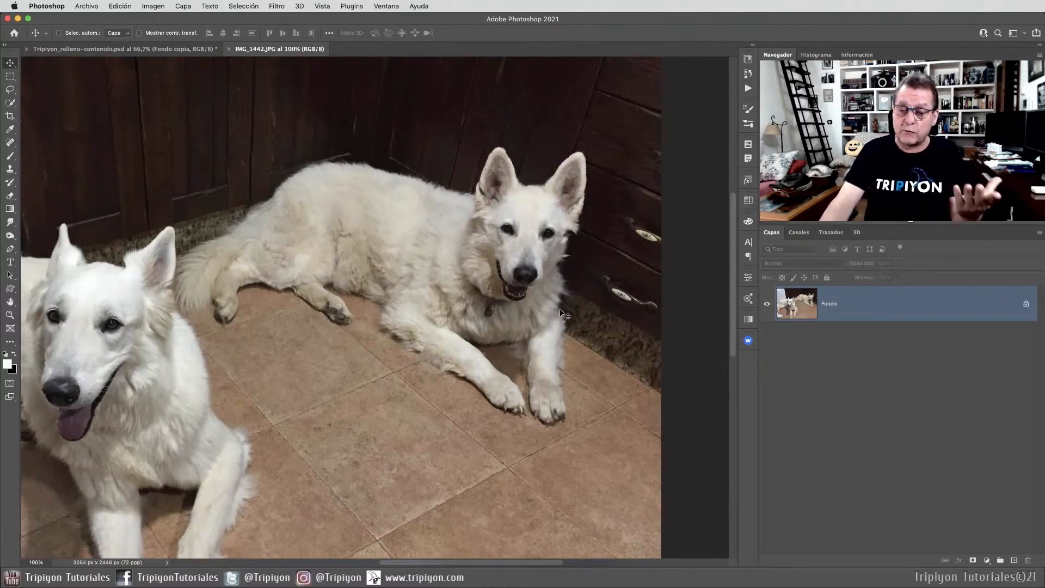
# Examine the fur edge along the rear dog's back, compare both dogs at 100%, and fit the whole photo in view.
pyautogui.scroll(10, 477, 190)
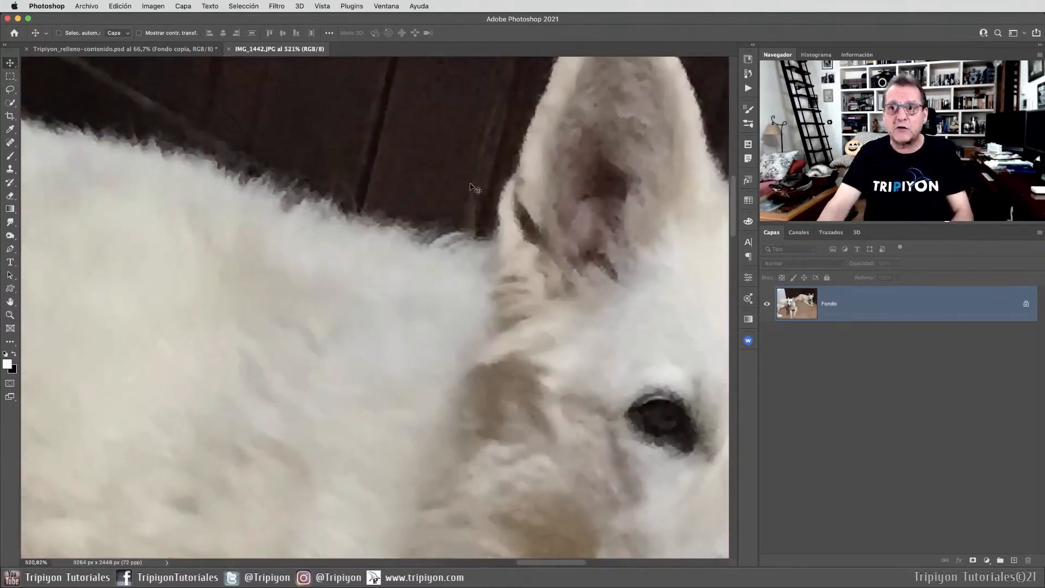
pyautogui.scroll(1, 445, 265)
pyautogui.moveTo(386, 302); pyautogui.dragTo(514, 276)
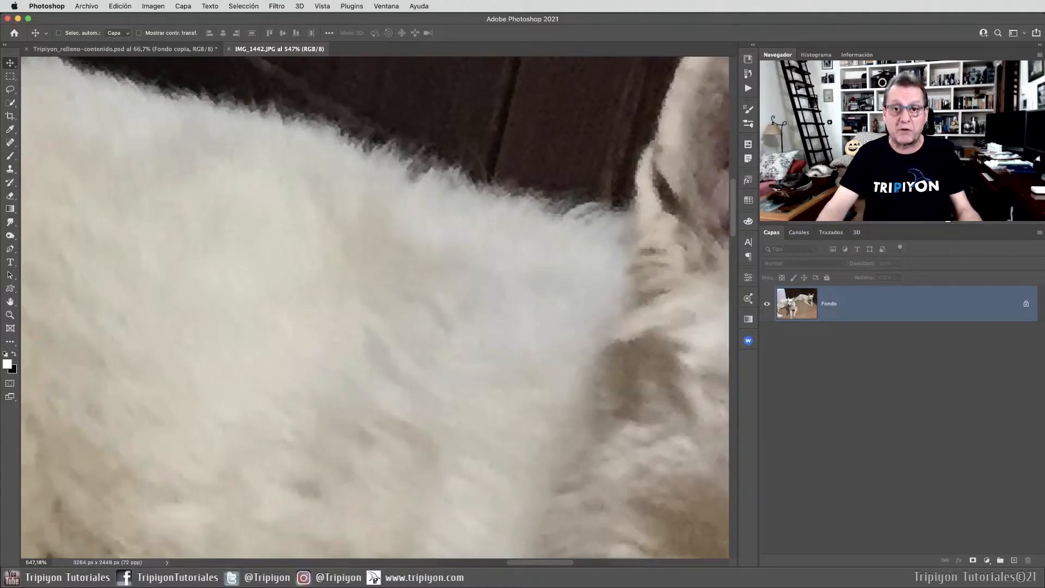
pyautogui.rightClick(392, 194)
pyautogui.click(429, 208)
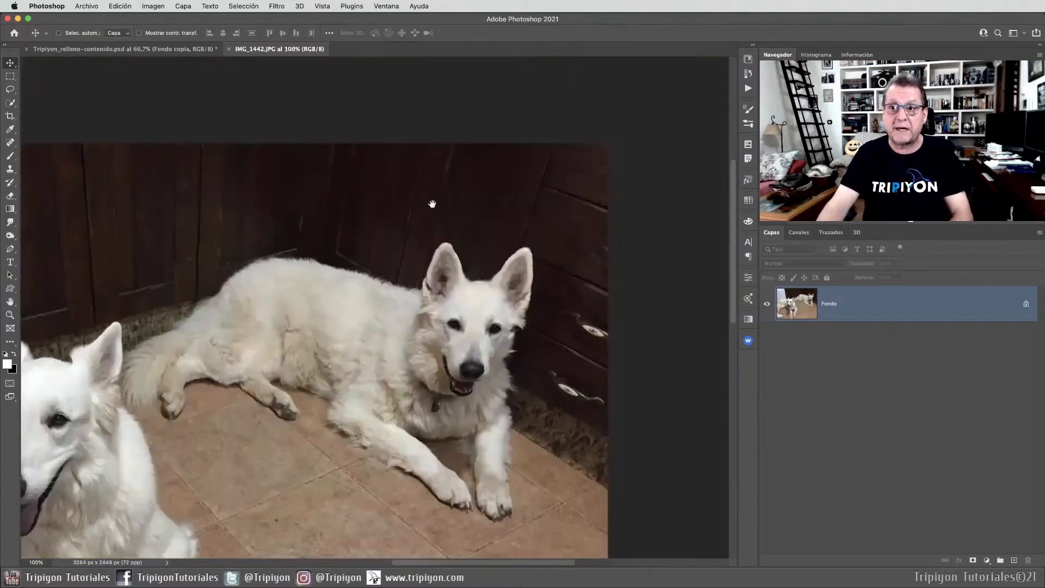
pyautogui.moveTo(285, 389); pyautogui.dragTo(460, 244)
pyautogui.moveTo(316, 338); pyautogui.dragTo(485, 322)
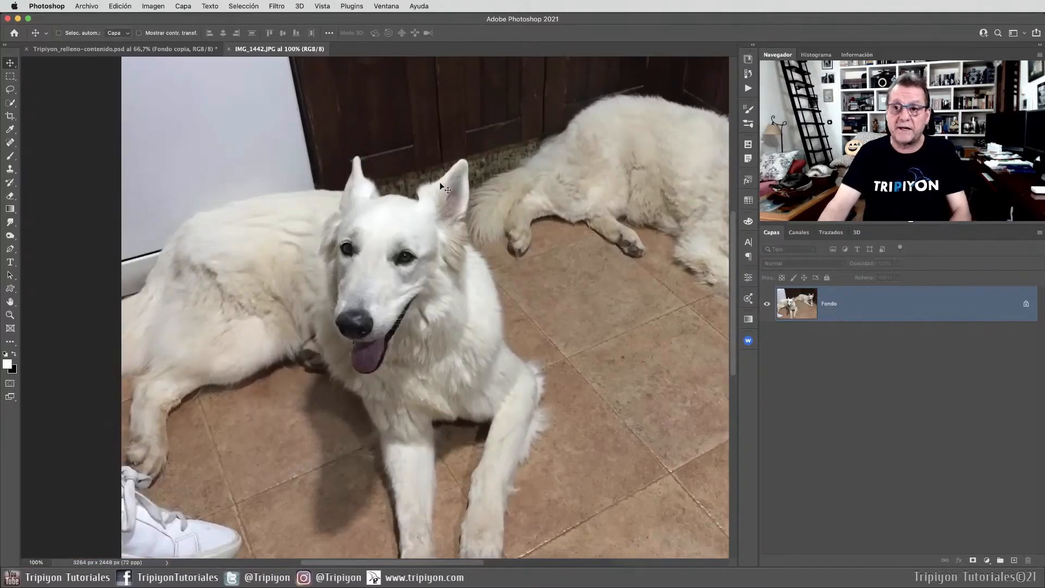
pyautogui.rightClick(360, 182)
pyautogui.click(385, 227)
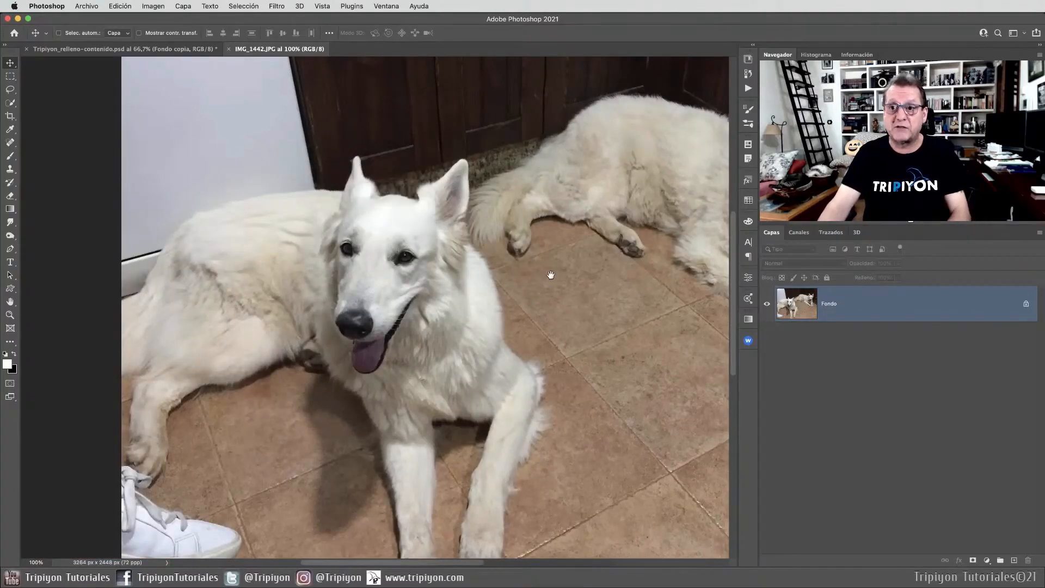
pyautogui.moveTo(550, 274); pyautogui.dragTo(399, 292)
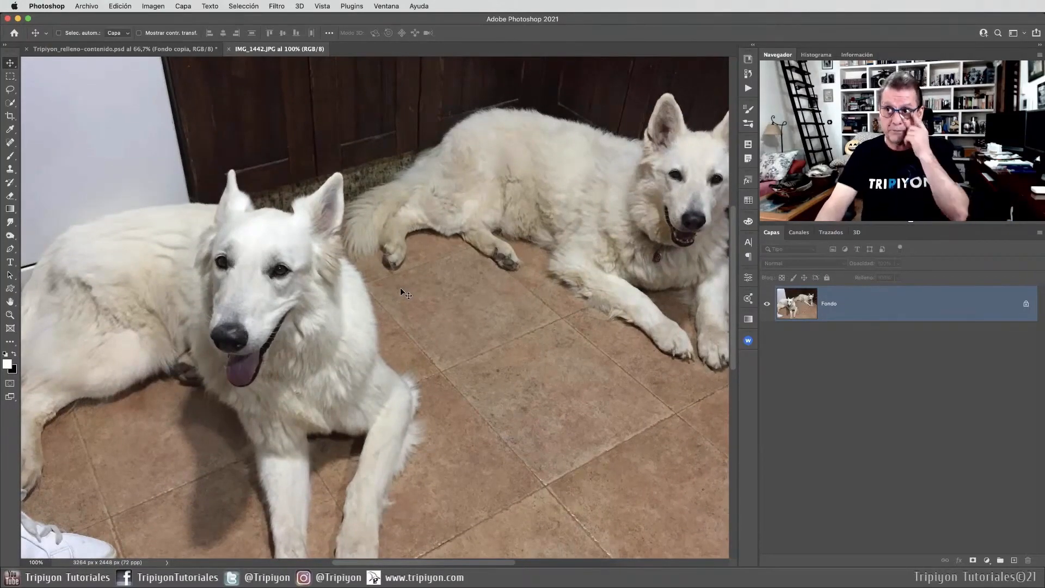
pyautogui.press('super+0')
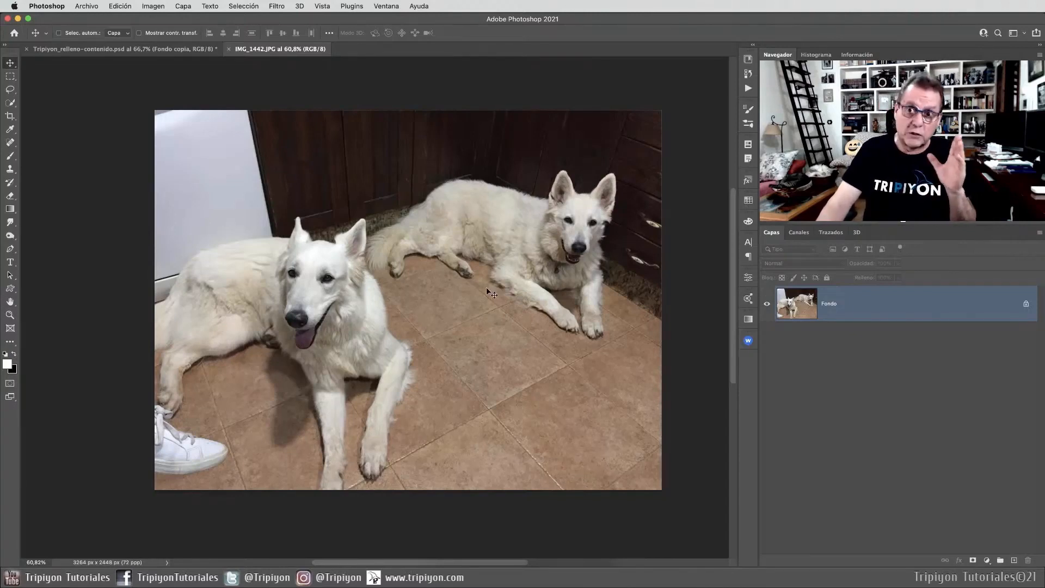
# Open the image size settings for IMG_1442.JPG and show the dimensions in centimetres.
pyautogui.click(154, 7)
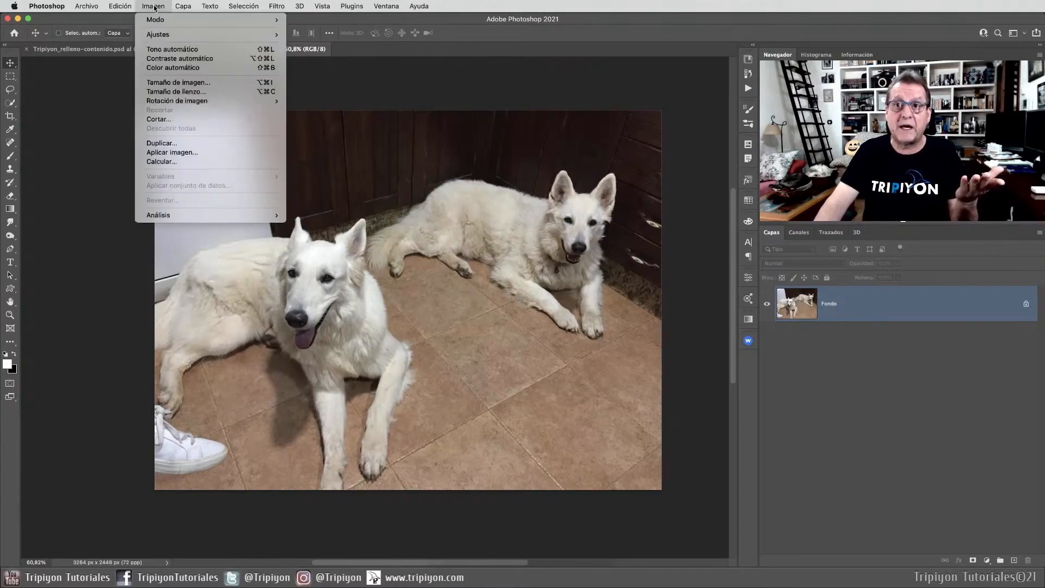
pyautogui.click(179, 83)
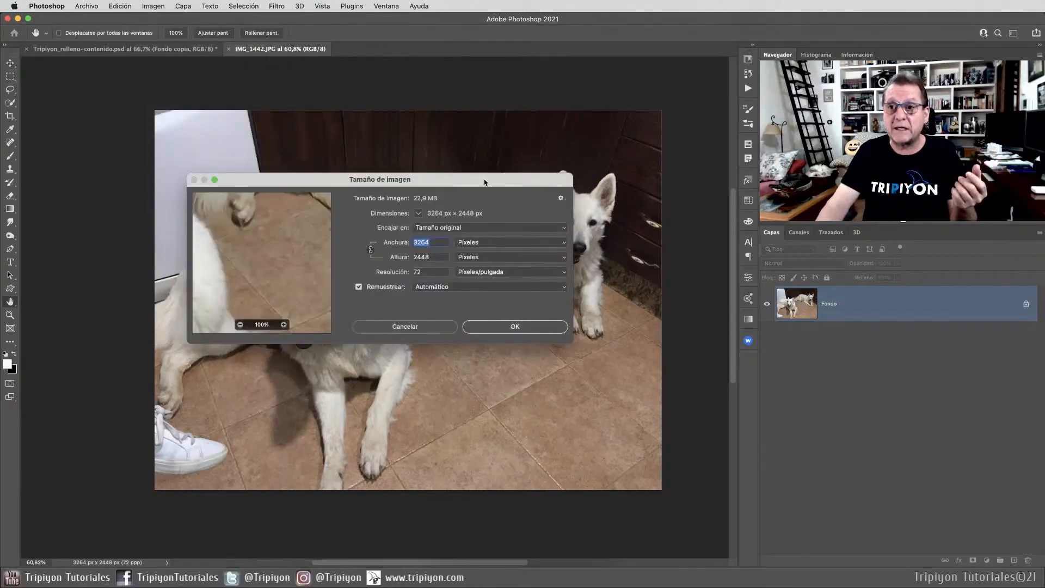
pyautogui.moveTo(485, 182); pyautogui.dragTo(517, 192)
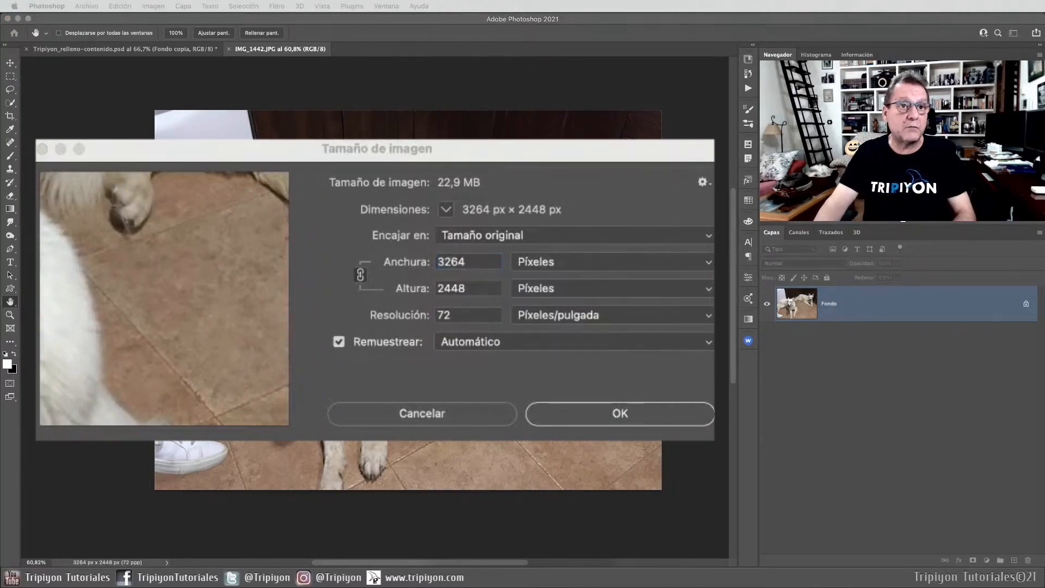
pyautogui.click(555, 363)
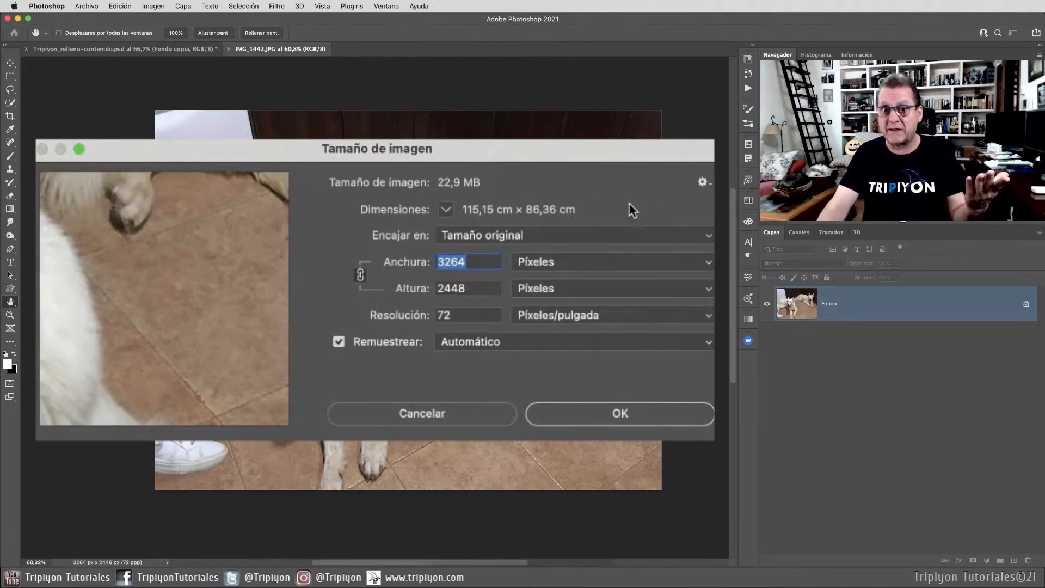
# Turn off resampling, set the photo's resolution to 300 pixels per inch, and apply the new image size.
pyautogui.press('Tab')
pyautogui.press('Tab')
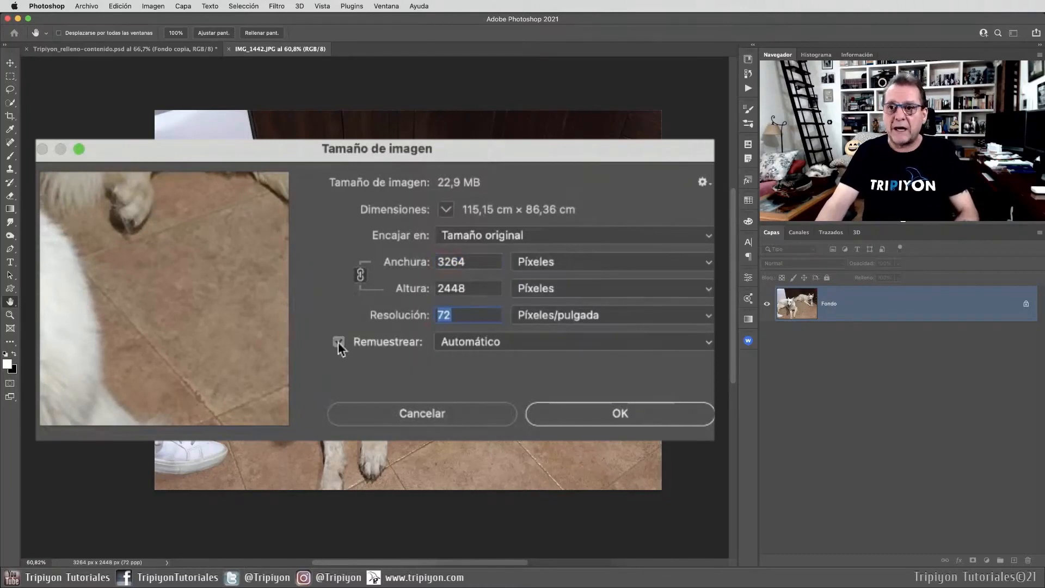
pyautogui.click(338, 342)
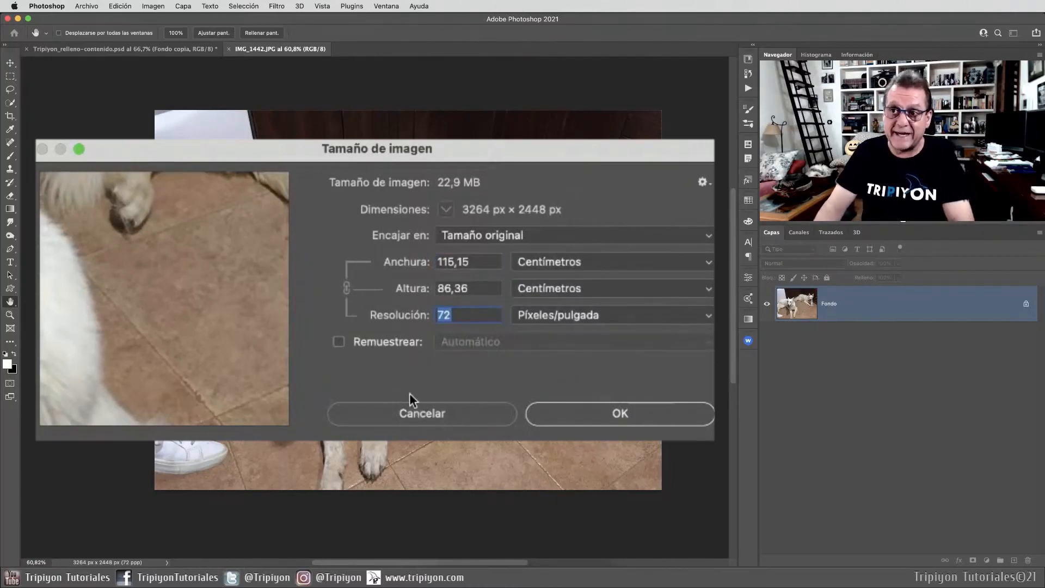
pyautogui.write('300')
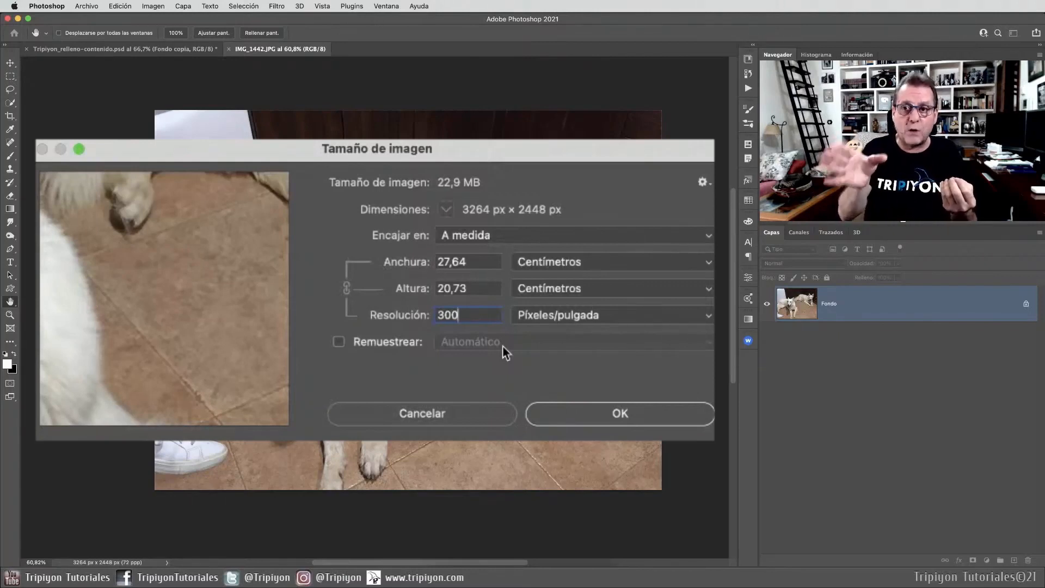
pyautogui.click(650, 409)
pyautogui.press('v')
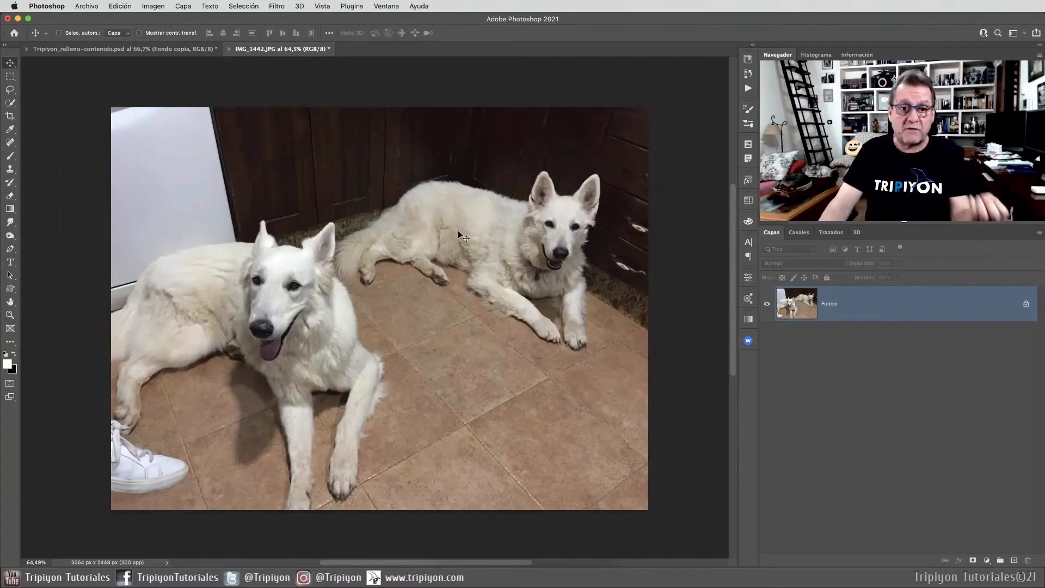
# Resize the photo to 15 cm wide with automatic resampling turned on.
pyautogui.click(154, 6)
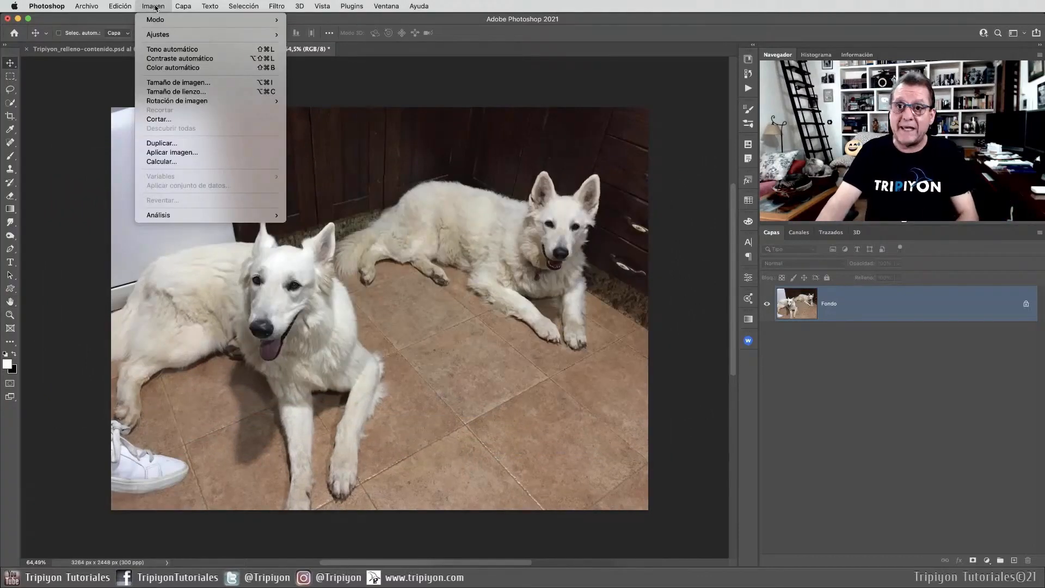
pyautogui.click(178, 82)
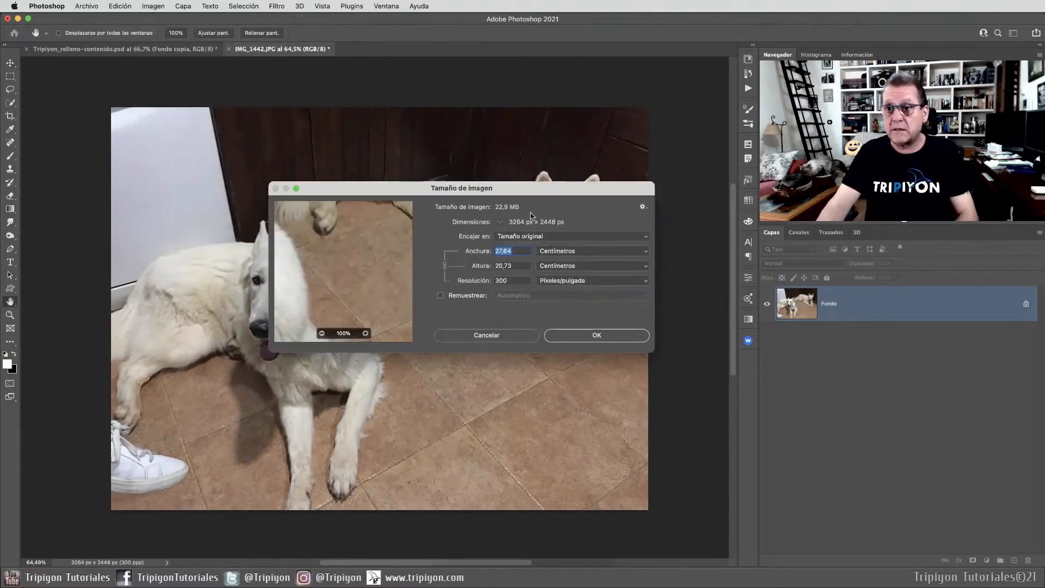
pyautogui.click(441, 295)
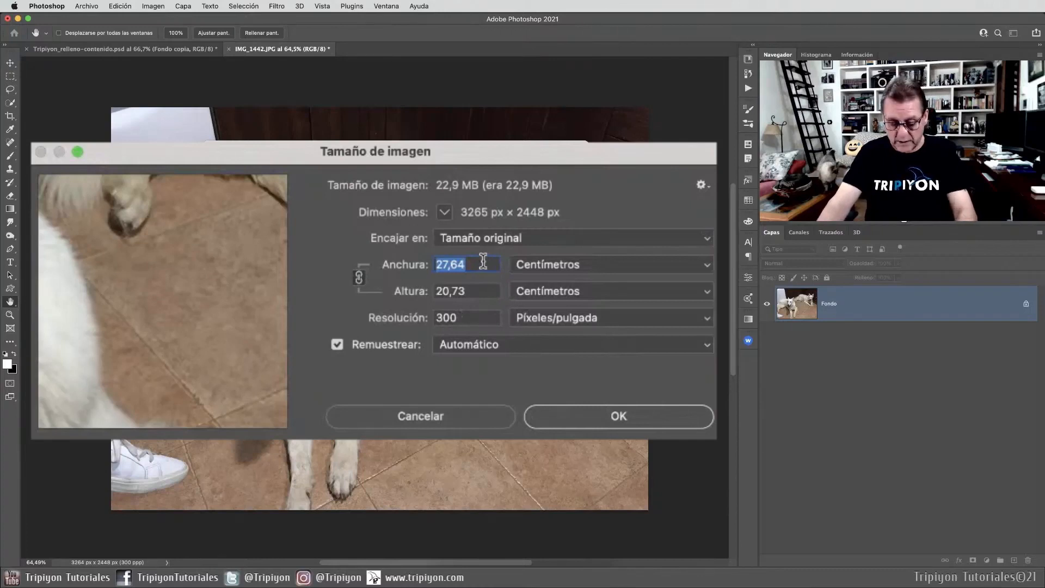
pyautogui.write('15')
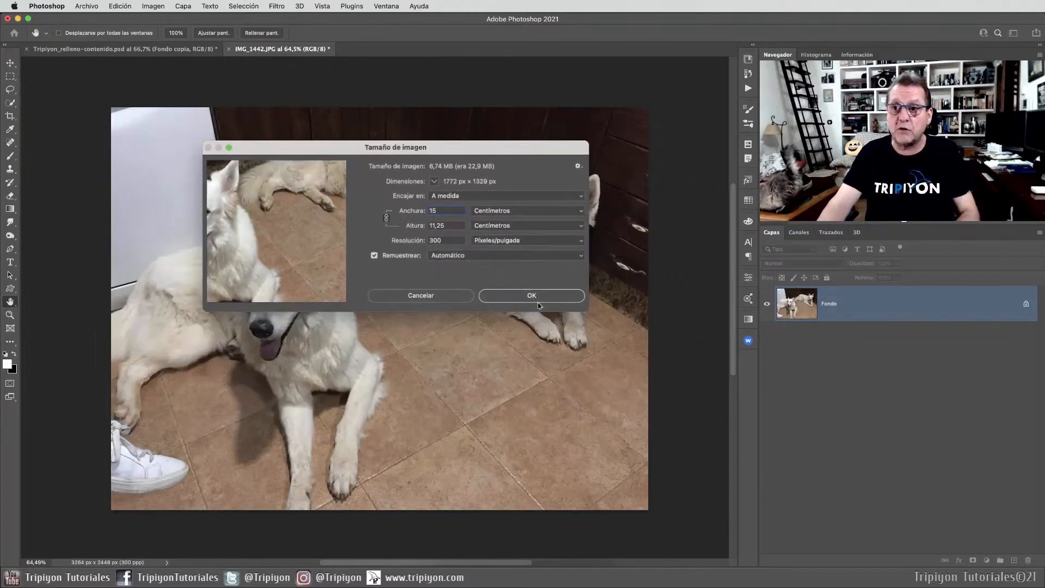
pyautogui.click(531, 296)
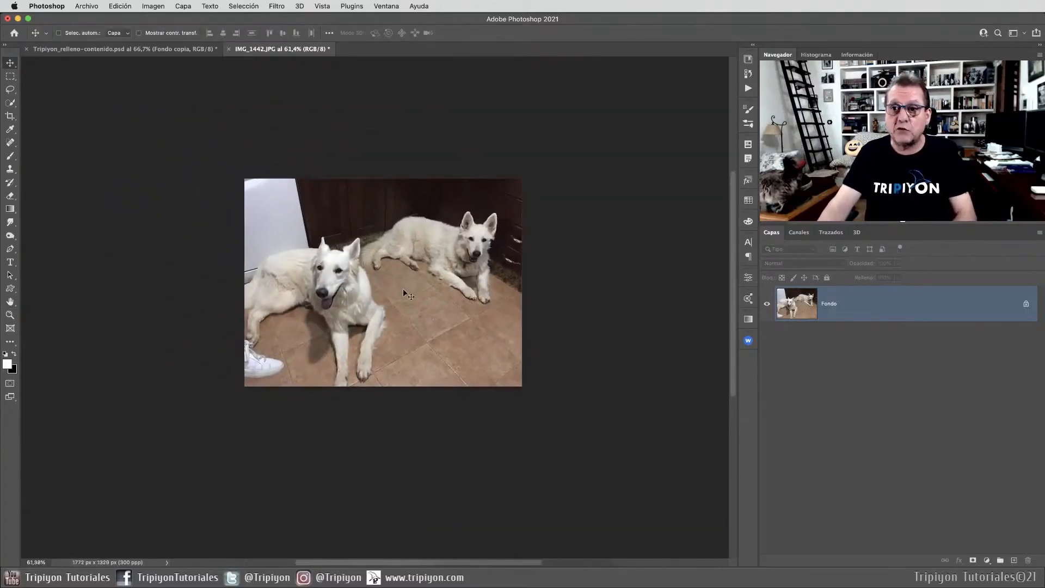
# Examine the front dog's ear and back edges at high magnification in the resized photo.
pyautogui.scroll(10, 298, 265)
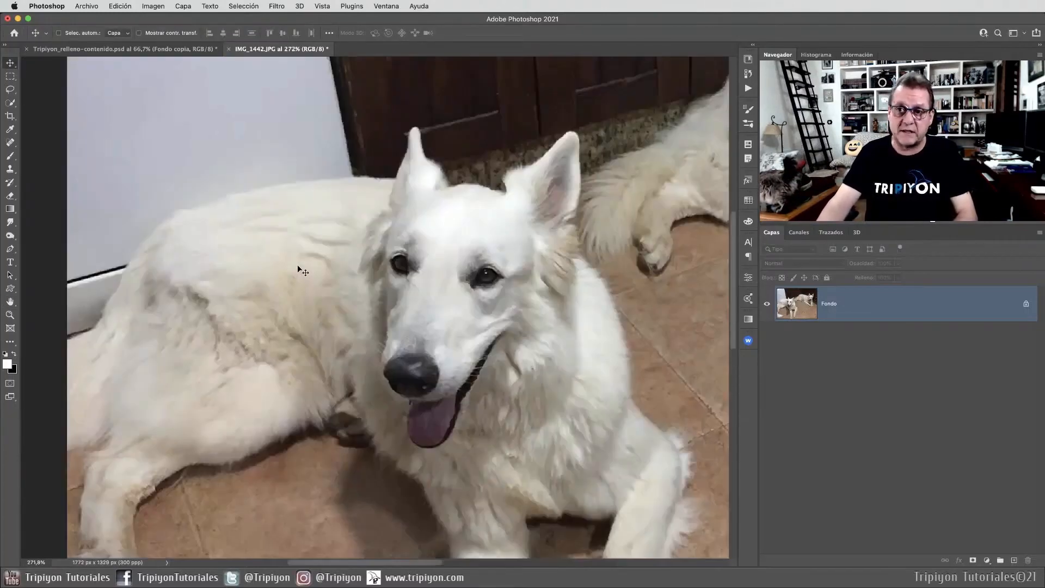
pyautogui.moveTo(251, 169); pyautogui.dragTo(276, 300)
pyautogui.moveTo(461, 141); pyautogui.dragTo(380, 230)
pyautogui.scroll(2, 381, 231)
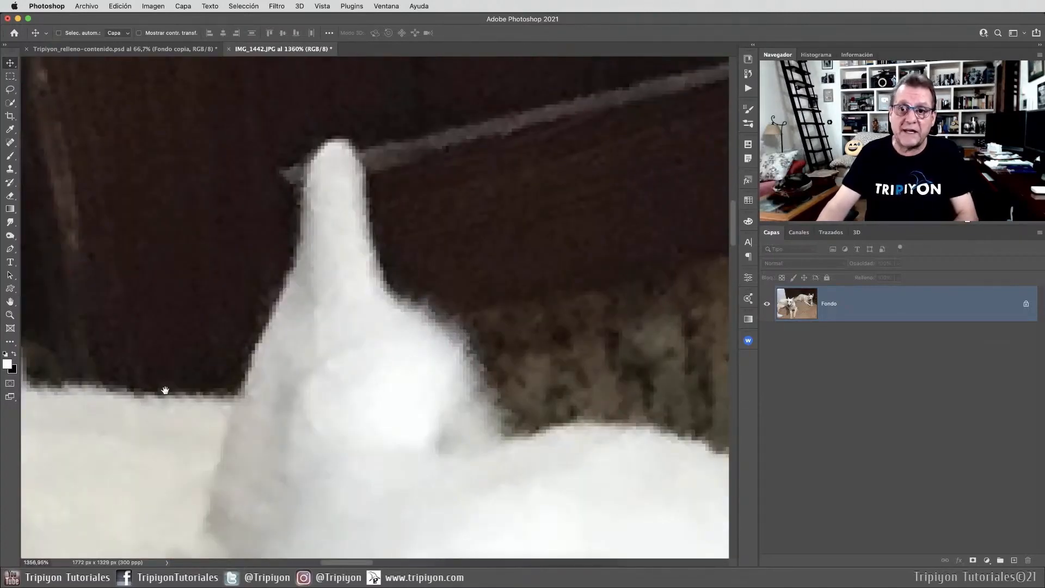
pyautogui.moveTo(163, 392); pyautogui.dragTo(429, 217)
pyautogui.scroll(-1, 359, 261)
pyautogui.scroll(-2, 364, 266)
pyautogui.scroll(-4, 366, 270)
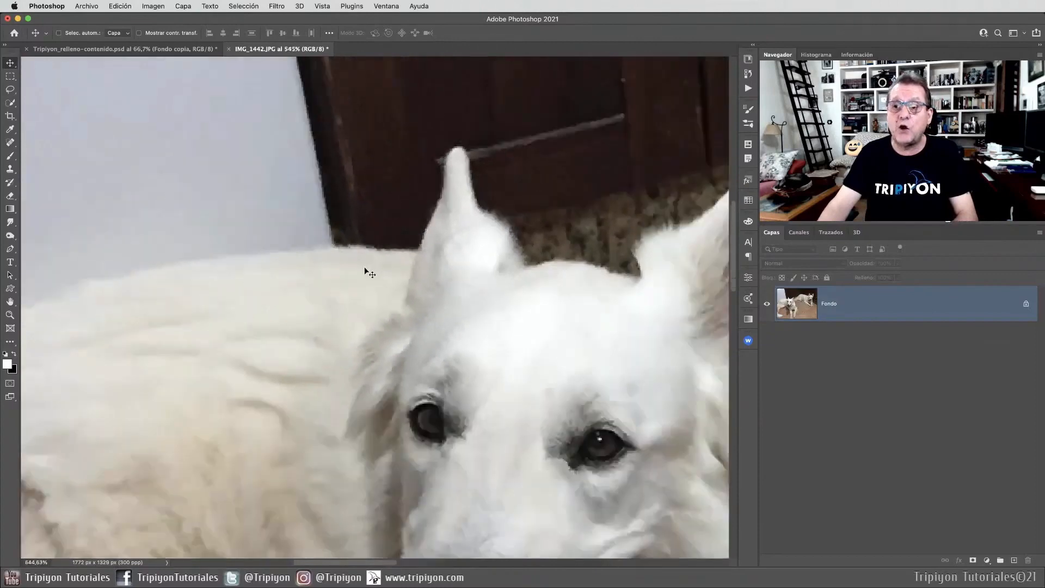
# Examine the rear dog's fur edges against the dark cabinet and the stone skirting at high magnification.
pyautogui.moveTo(583, 252); pyautogui.dragTo(387, 291)
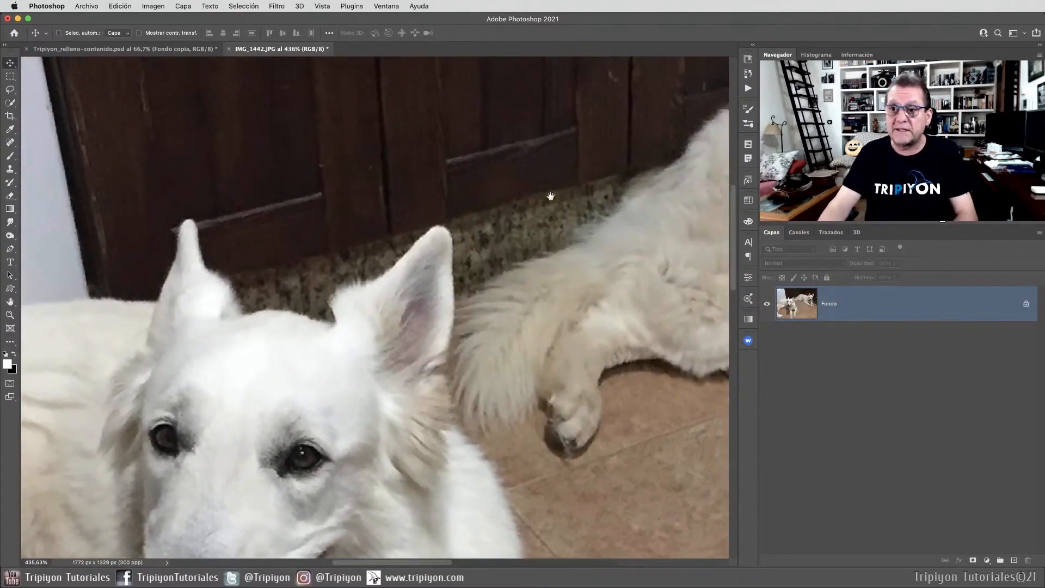
pyautogui.moveTo(548, 198); pyautogui.dragTo(484, 302)
pyautogui.scroll(-6, 514, 175)
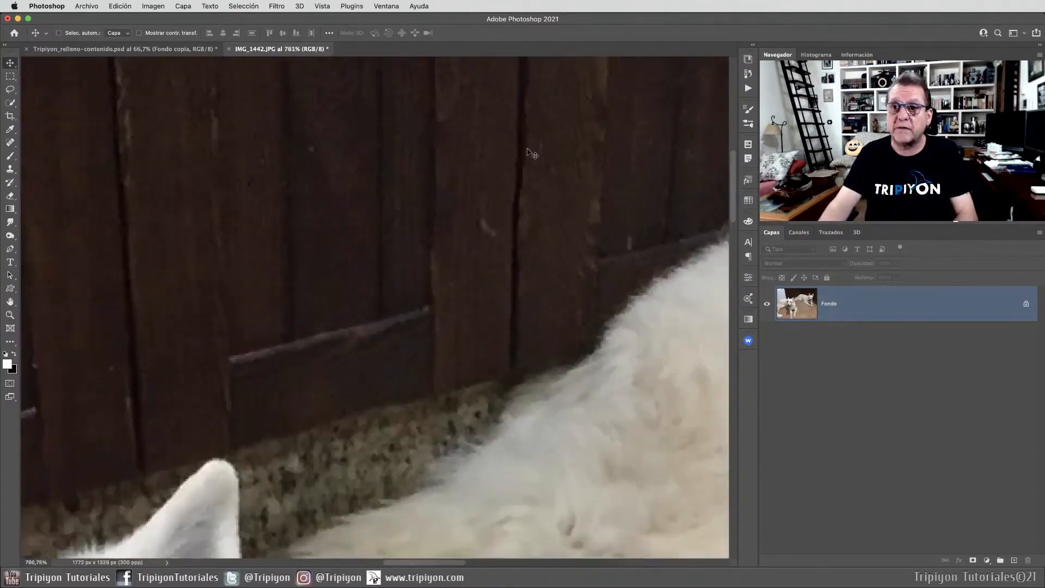
pyautogui.scroll(-3, 473, 282)
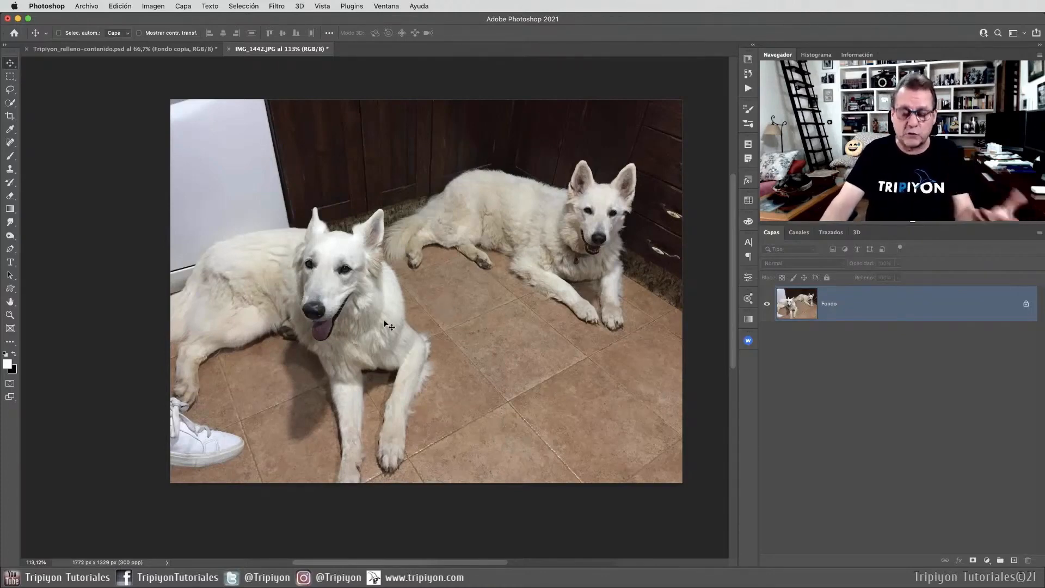
# Undo the resize to 15 cm wide and bring the whole dog photo back into view.
pyautogui.press('super+z')
pyautogui.press('super+0')
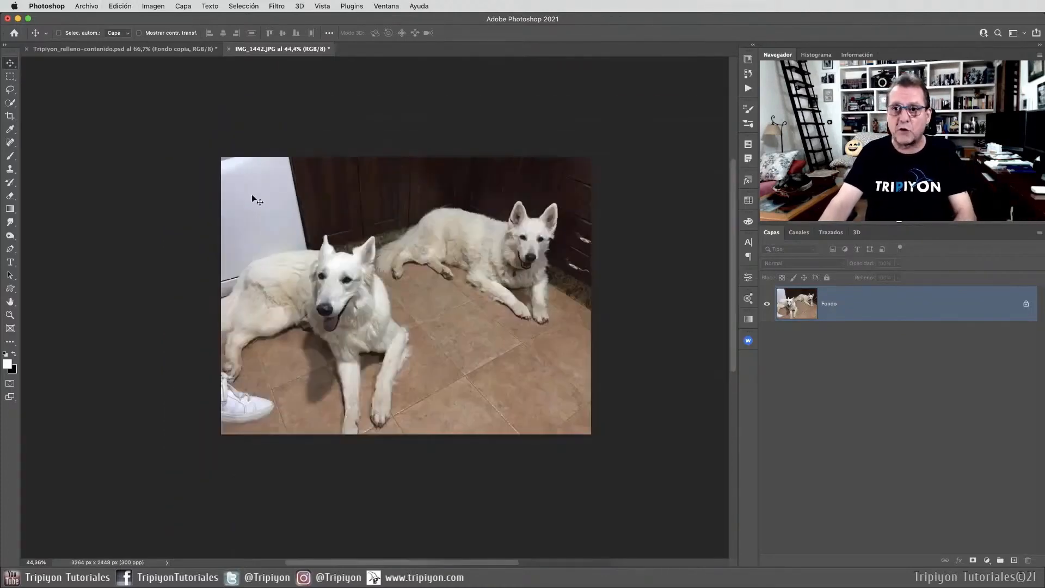
pyautogui.scroll(5, 404, 297)
pyautogui.scroll(-4, 404, 296)
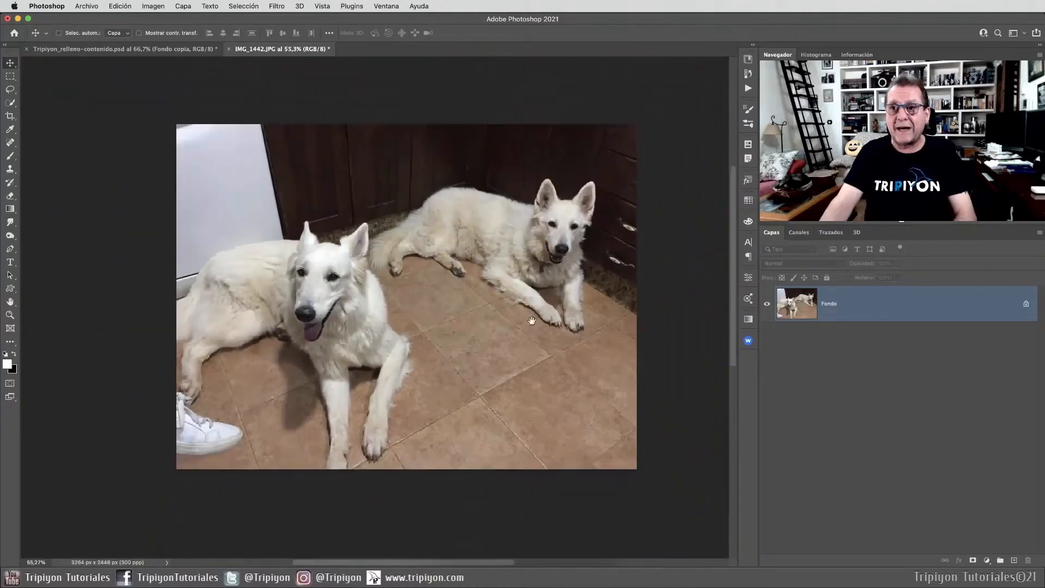
pyautogui.moveTo(533, 321); pyautogui.dragTo(513, 335)
# Check the photo's dimensions in the image size settings, and close them without applying any change.
pyautogui.click(155, 7)
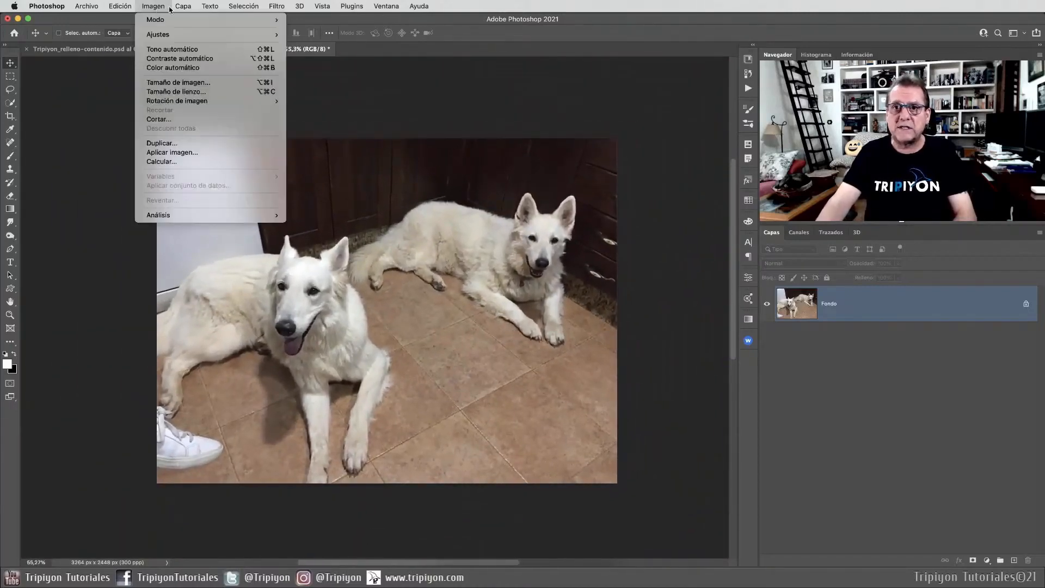
pyautogui.click(164, 69)
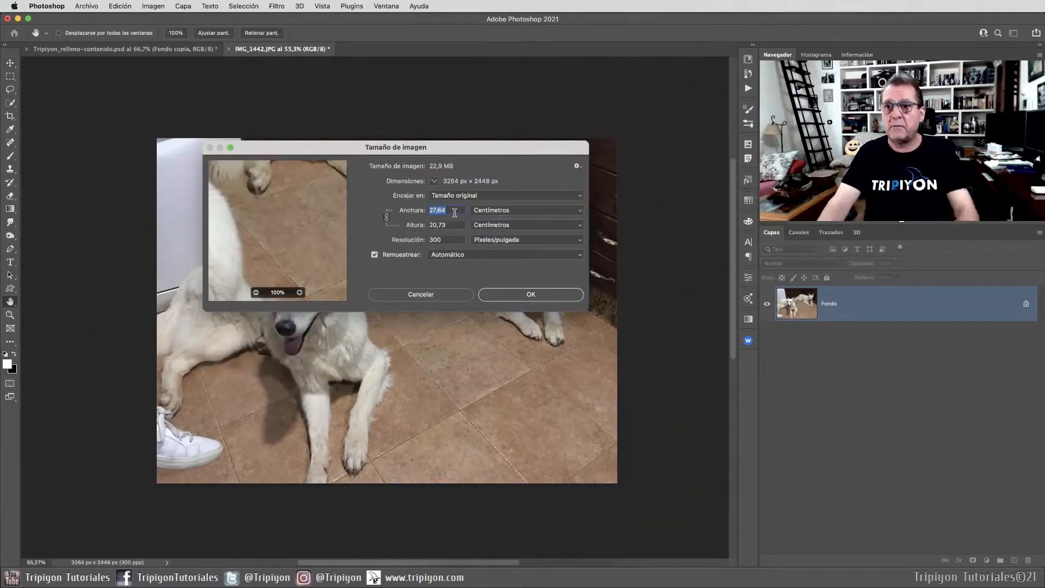
pyautogui.click(445, 294)
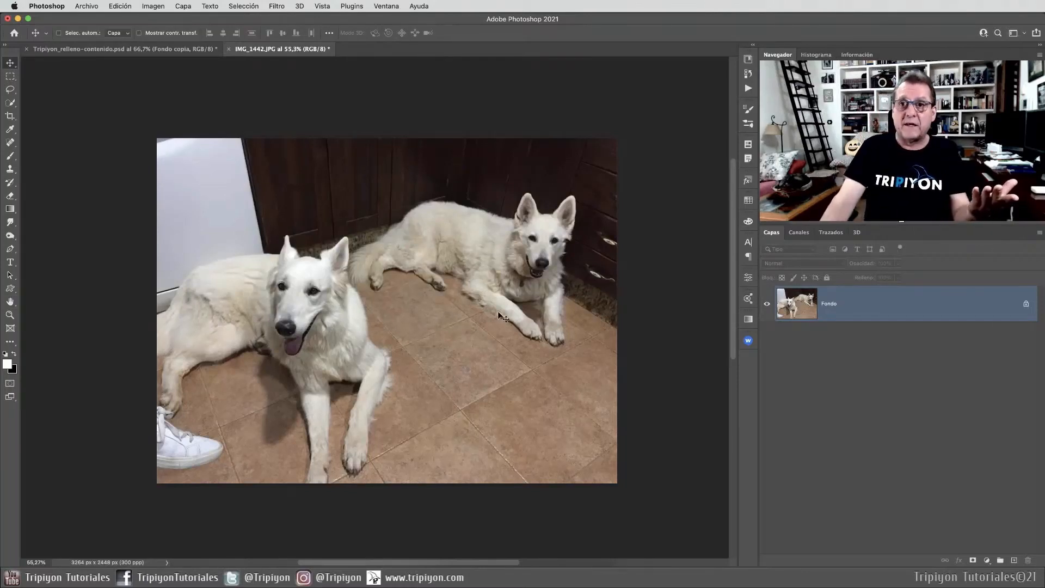
# Apply the Superzoom neural filter at 2x, framed on the front dog with image details enhanced, and output it to a new layer.
pyautogui.click(277, 6)
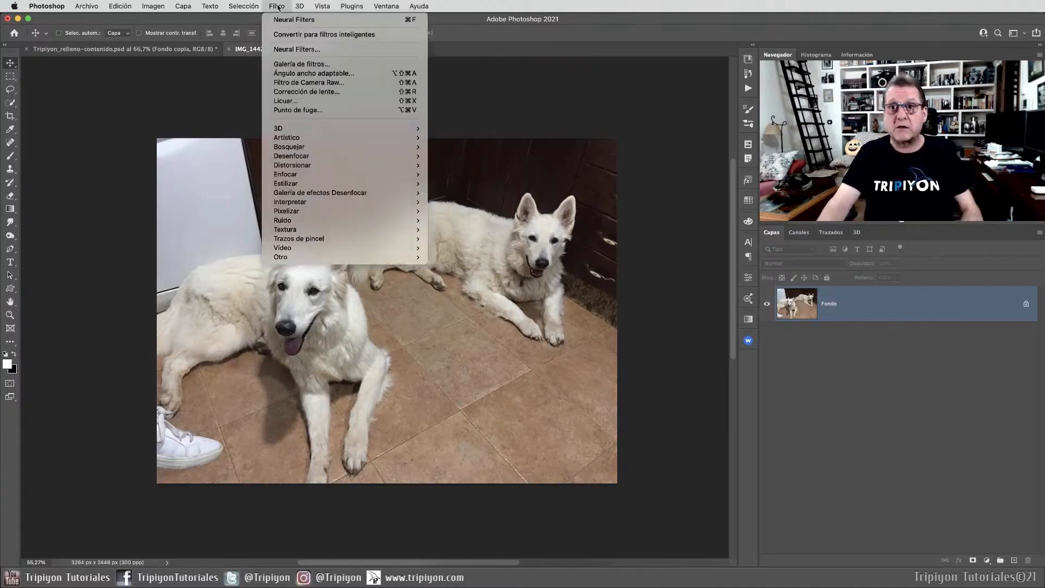
pyautogui.click(317, 50)
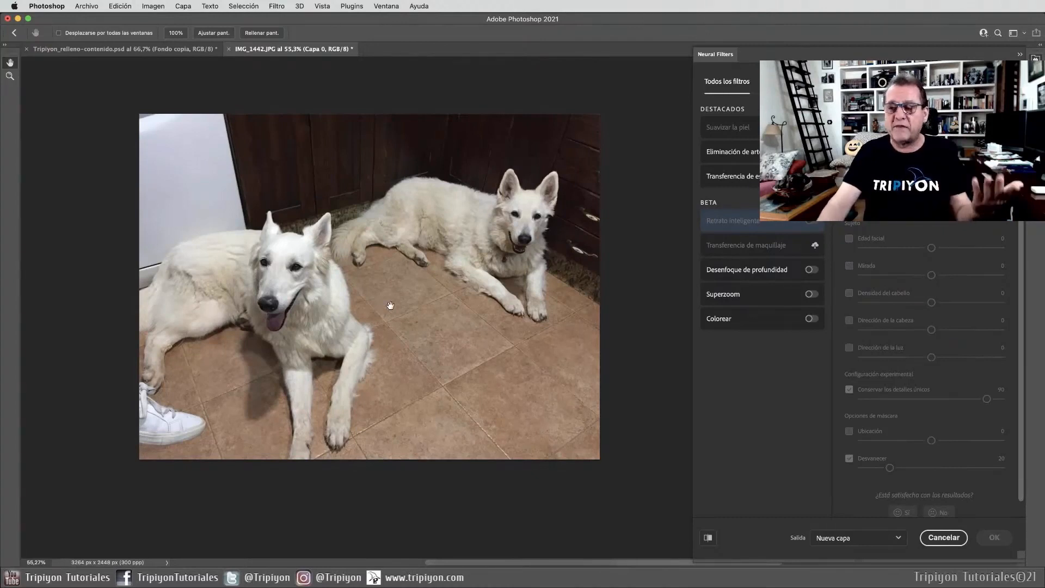
pyautogui.click(811, 295)
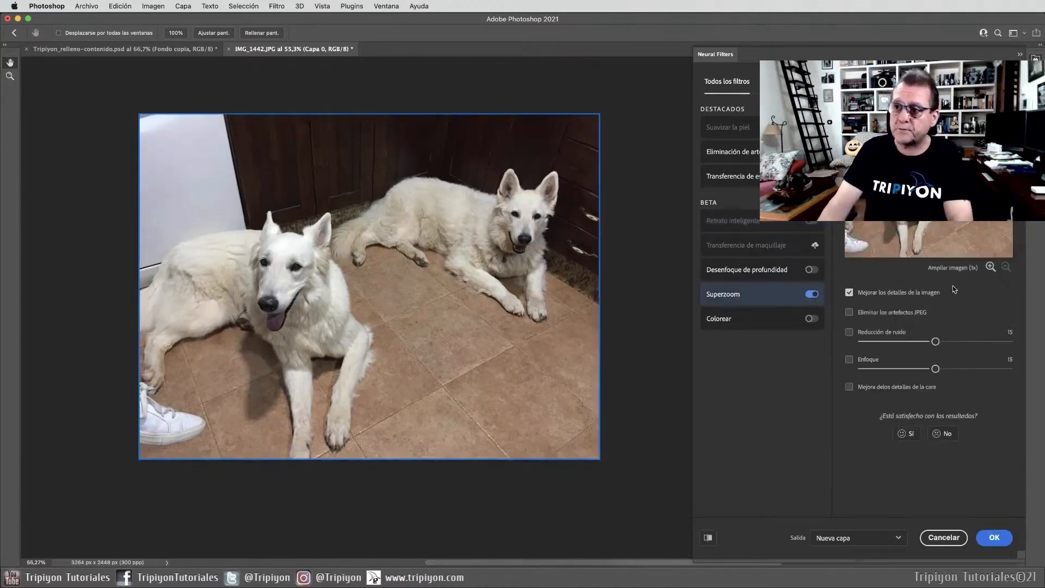
pyautogui.click(991, 267)
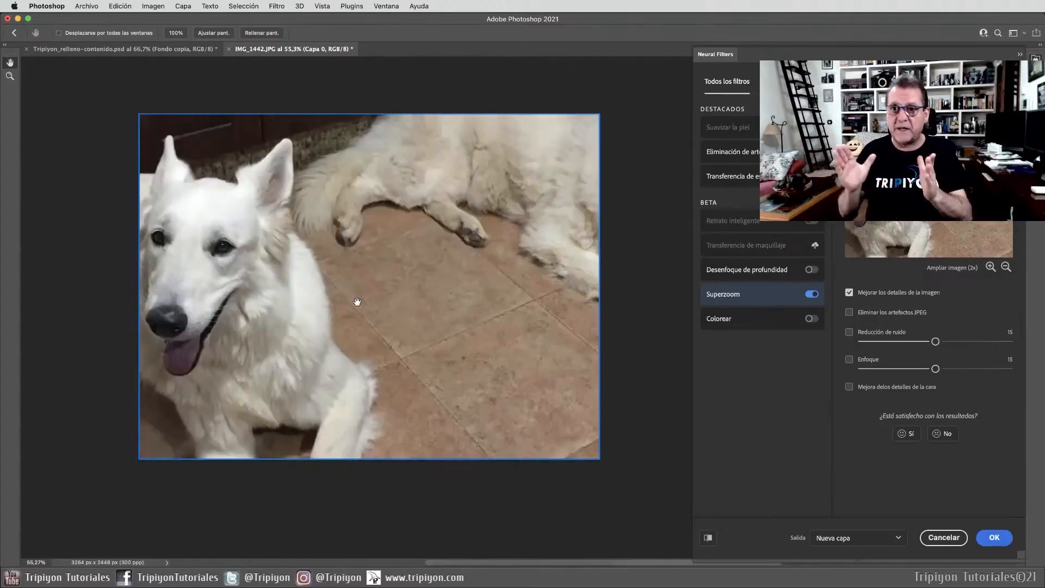
pyautogui.moveTo(357, 303); pyautogui.dragTo(306, 303)
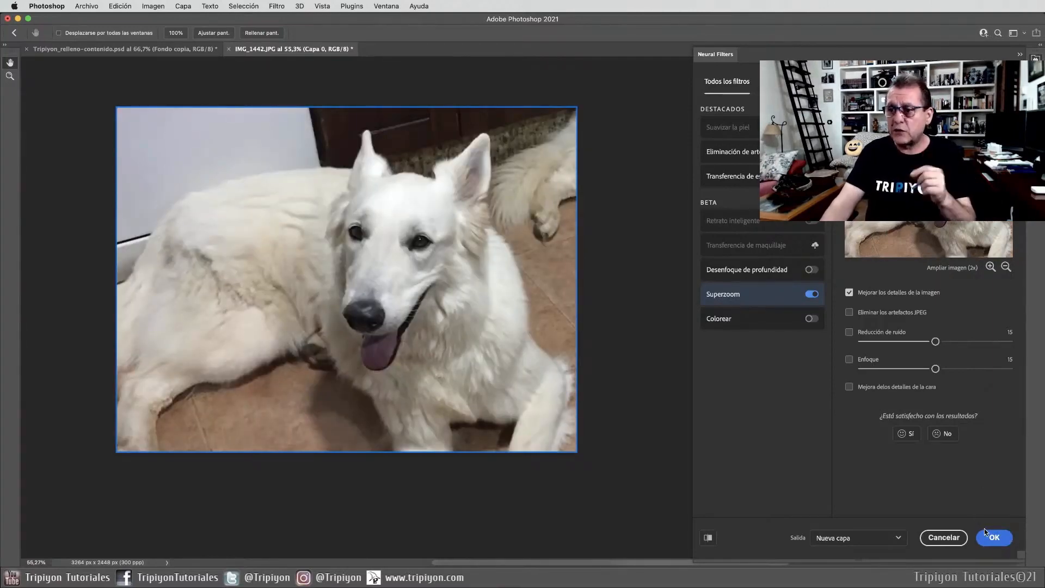
pyautogui.click(985, 532)
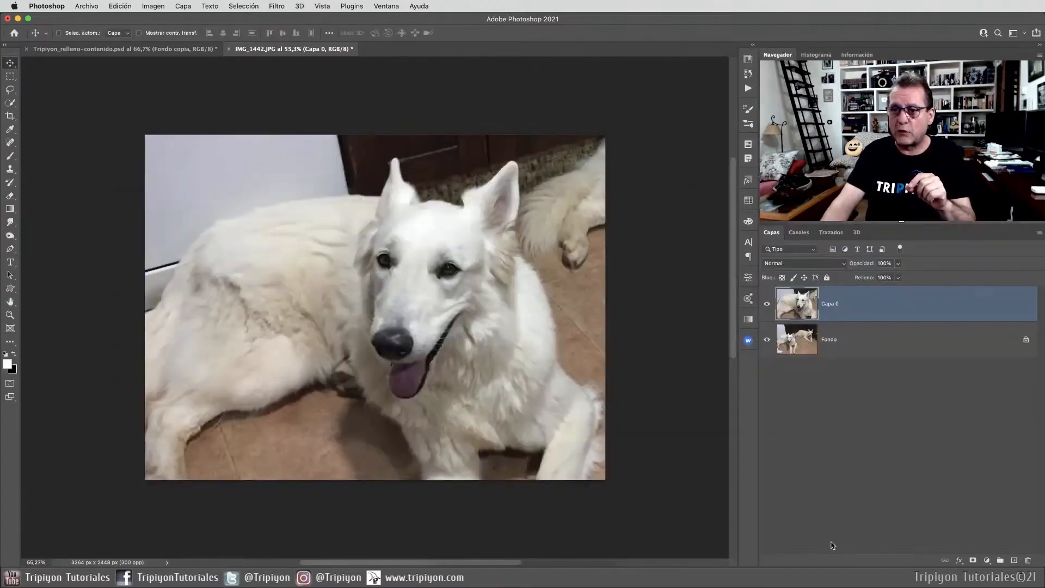
# Compare the Superzoom layer Capa 0 with the original photo by hiding and showing it, and delete that layer.
pyautogui.scroll(10, 433, 198)
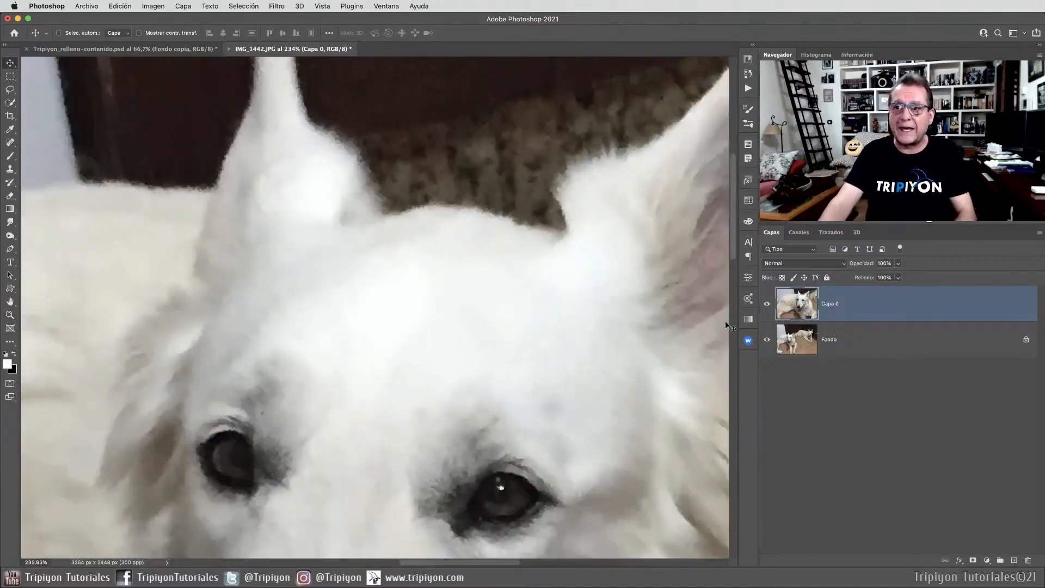
pyautogui.click(767, 304)
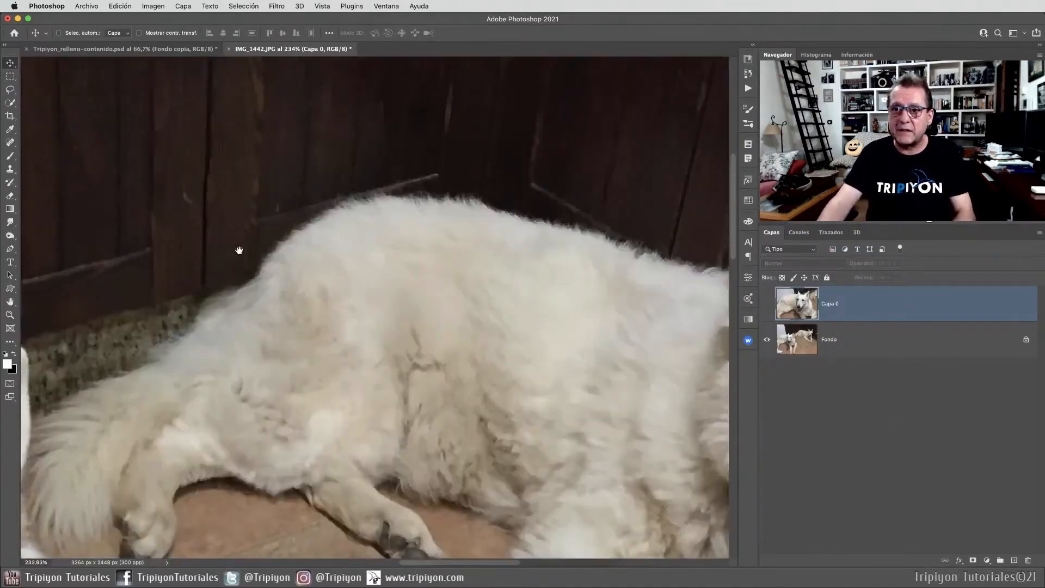
pyautogui.scroll(5, 349, 358)
pyautogui.scroll(-15, 349, 355)
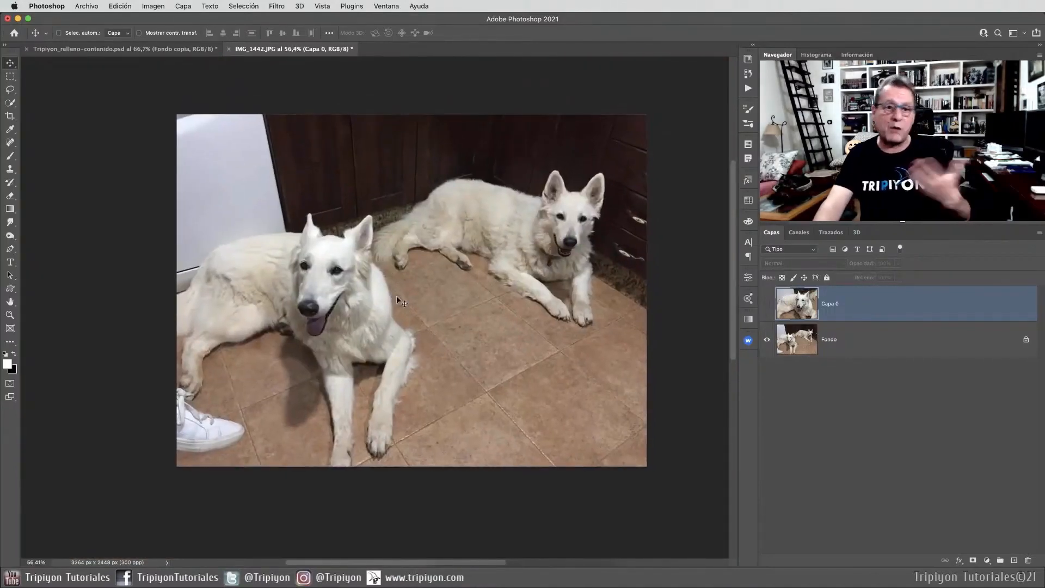
pyautogui.click(767, 304)
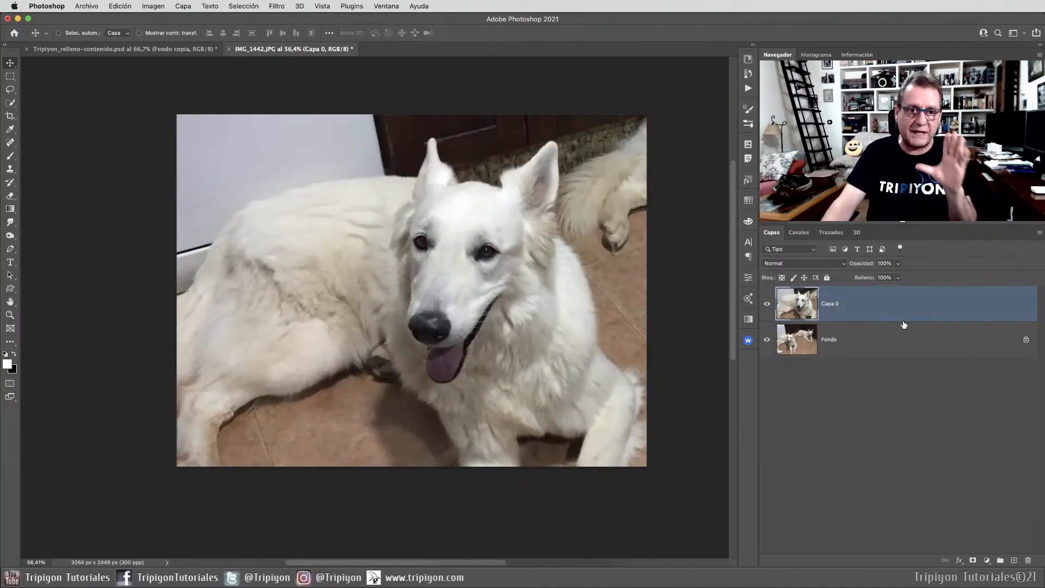
pyautogui.moveTo(868, 303); pyautogui.dragTo(1028, 561)
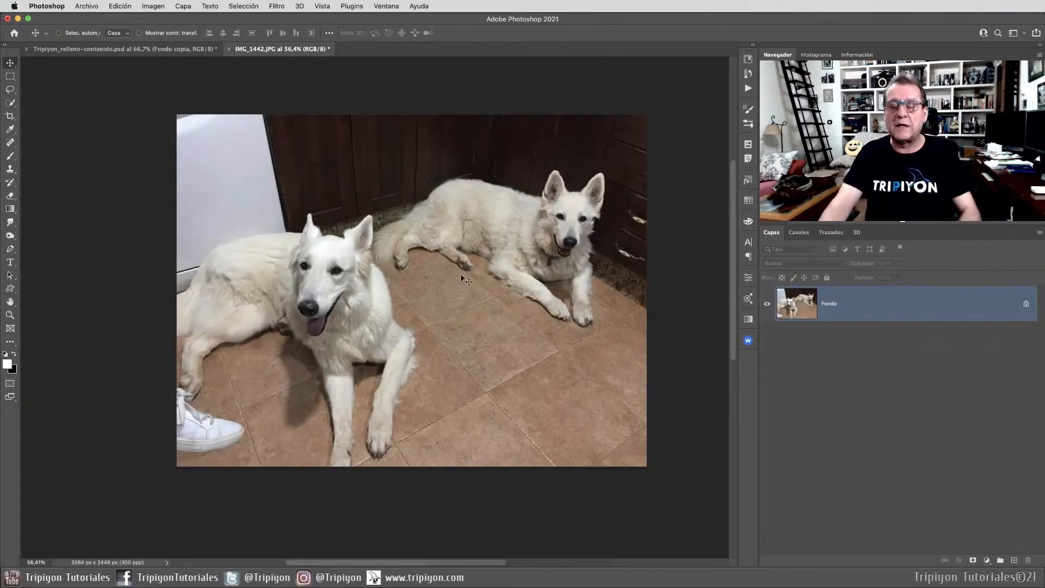
# In the image size settings, choose Conservar detalles 2.0 resampling and set the width to 100 cm.
pyautogui.scroll(1, 234, 142)
pyautogui.click(153, 6)
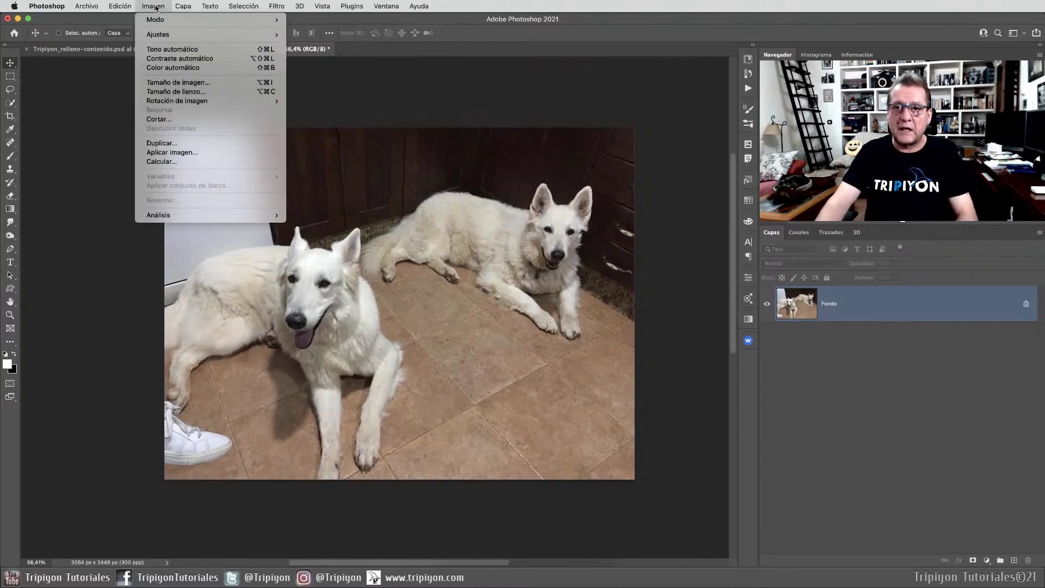
pyautogui.click(184, 83)
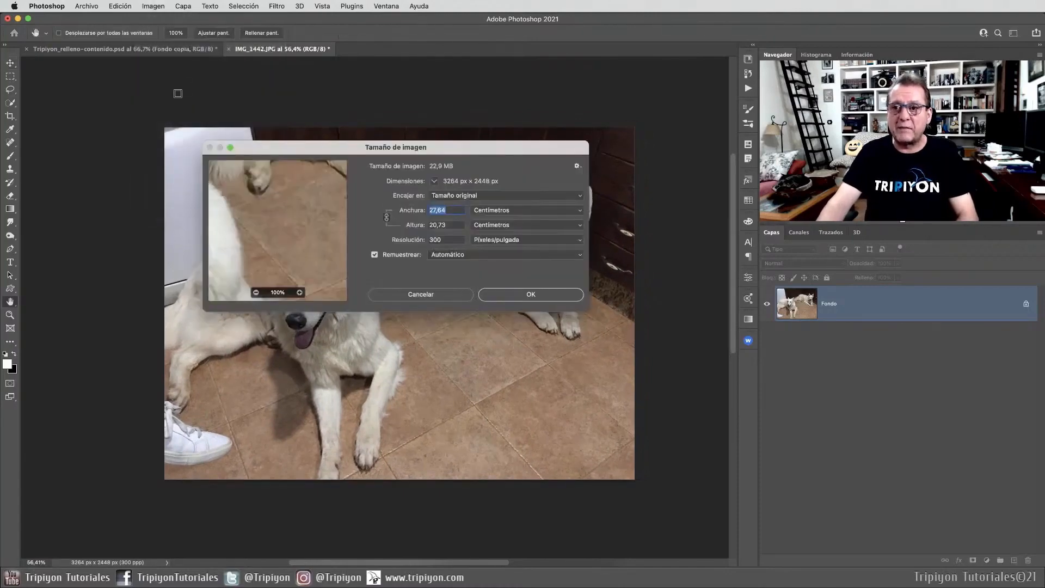
pyautogui.moveTo(439, 151); pyautogui.dragTo(485, 192)
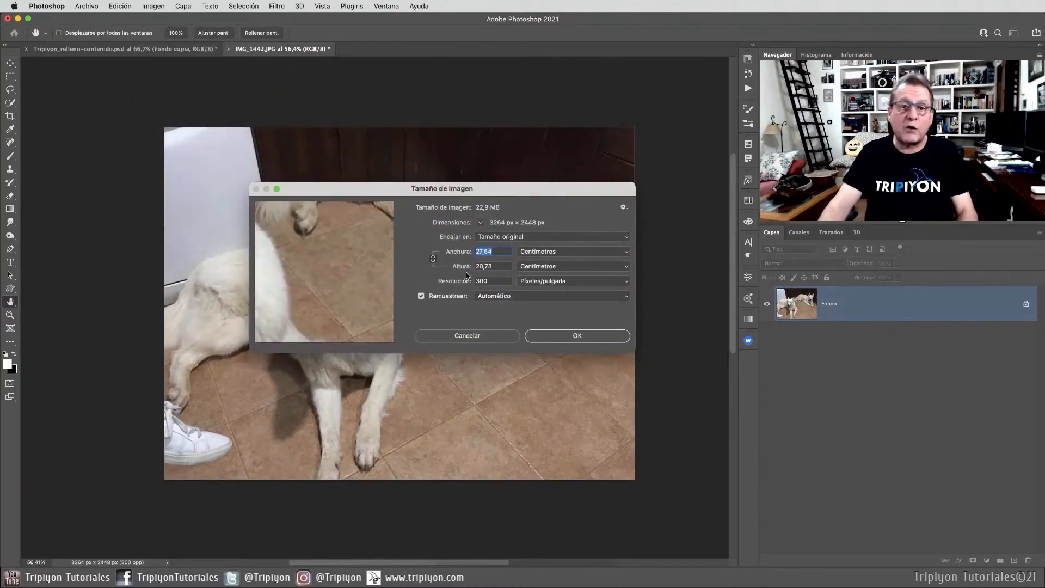
pyautogui.click(542, 297)
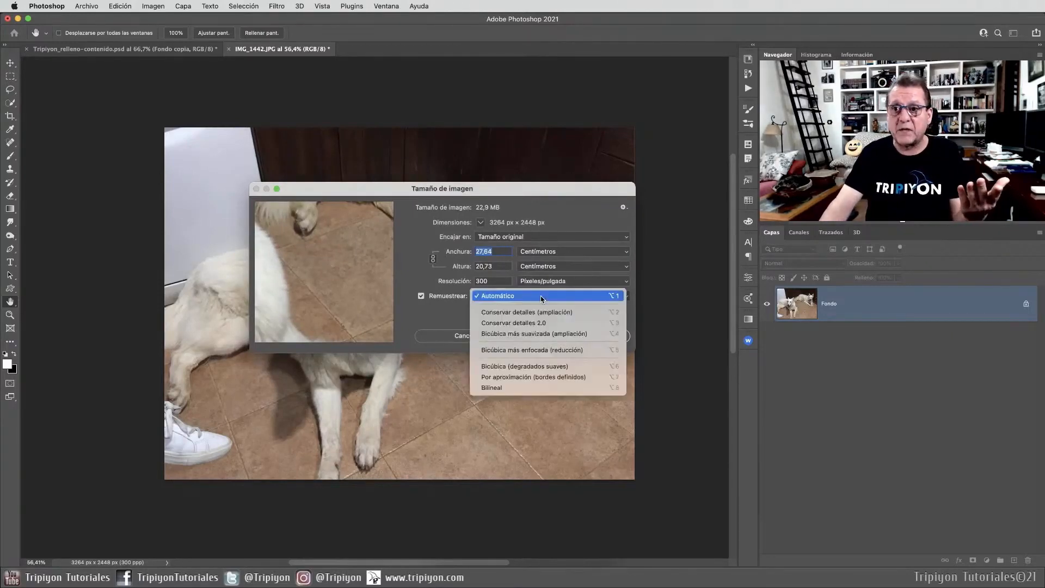
pyautogui.click(544, 325)
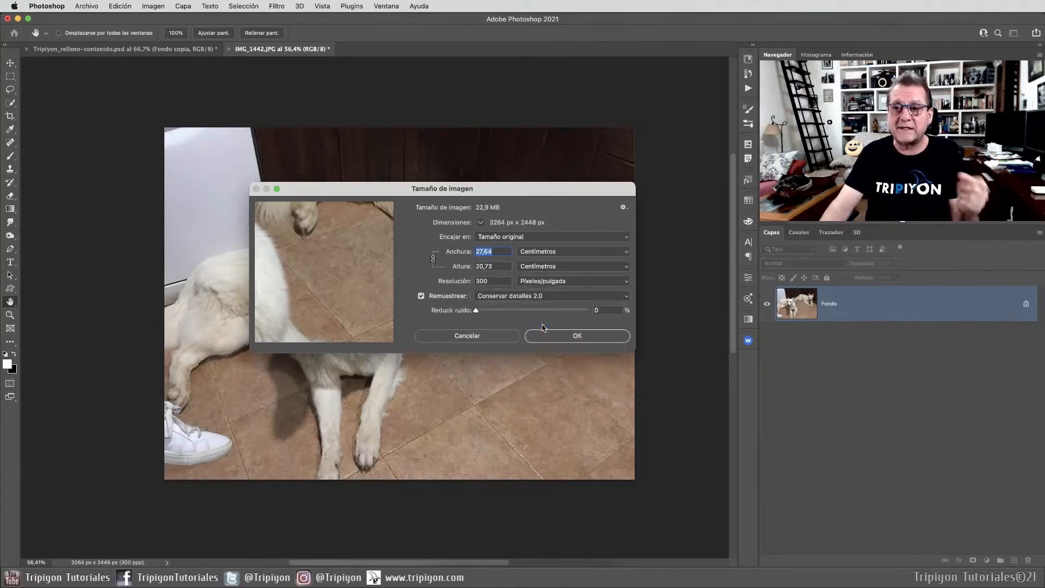
pyautogui.moveTo(463, 188); pyautogui.dragTo(451, 148)
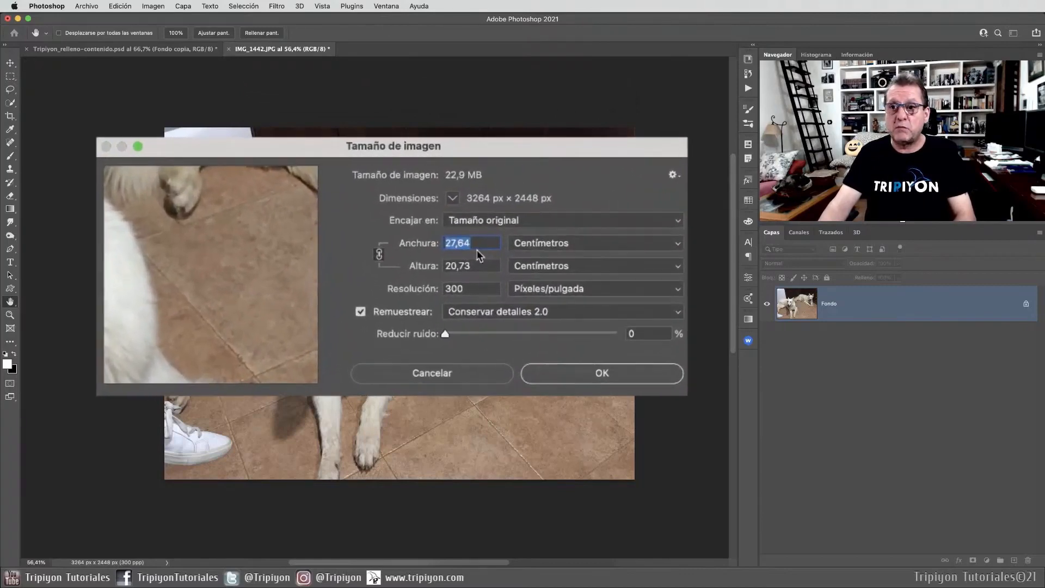
pyautogui.write('100')
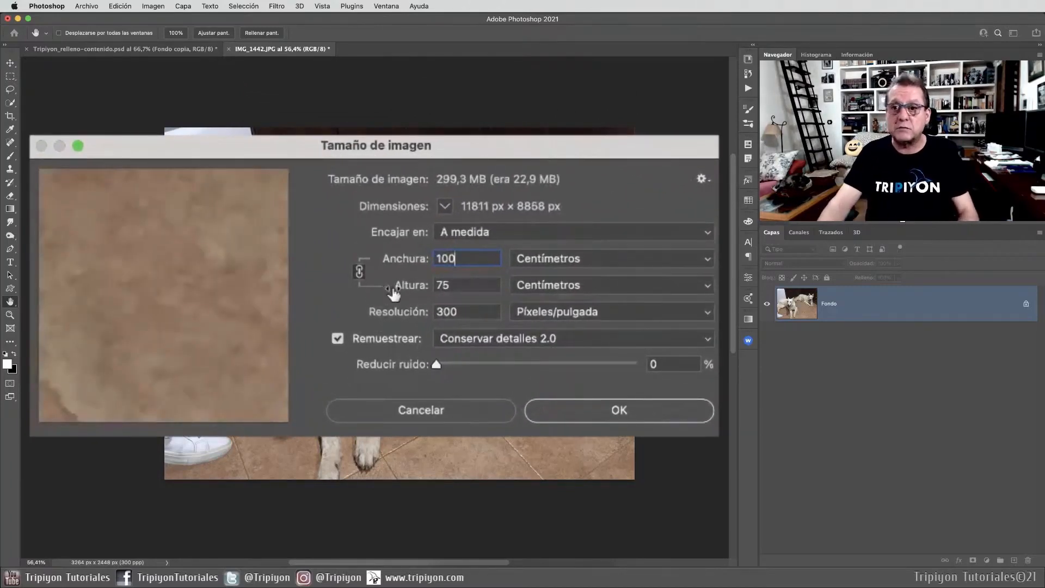
# Examine the front dog's eye, ear tip and the cabinet edge in the resize preview at 100%.
pyautogui.moveTo(222, 356); pyautogui.dragTo(215, 349)
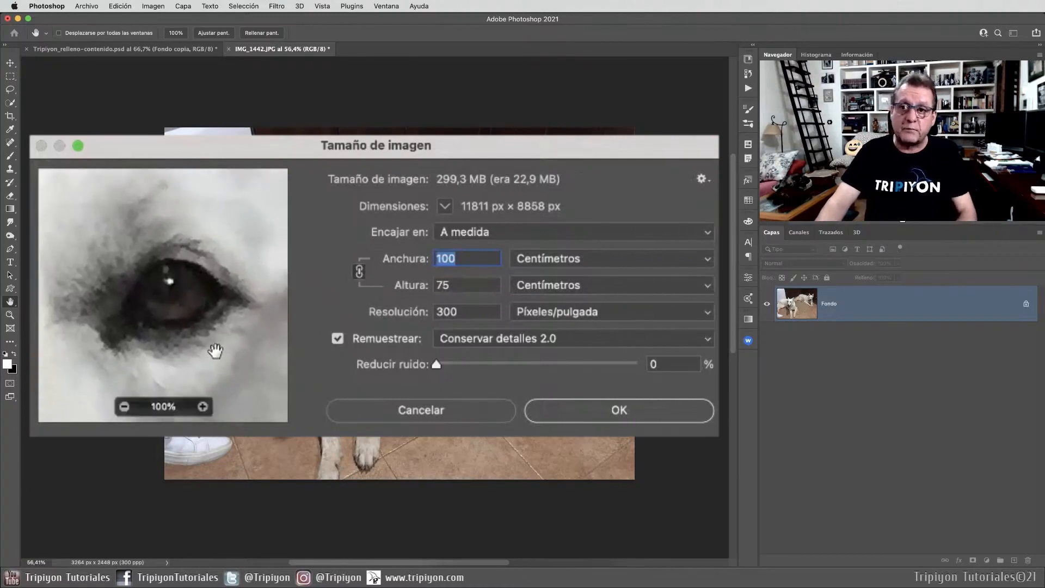
pyautogui.moveTo(143, 240); pyautogui.dragTo(175, 331)
pyautogui.moveTo(109, 270); pyautogui.dragTo(181, 362)
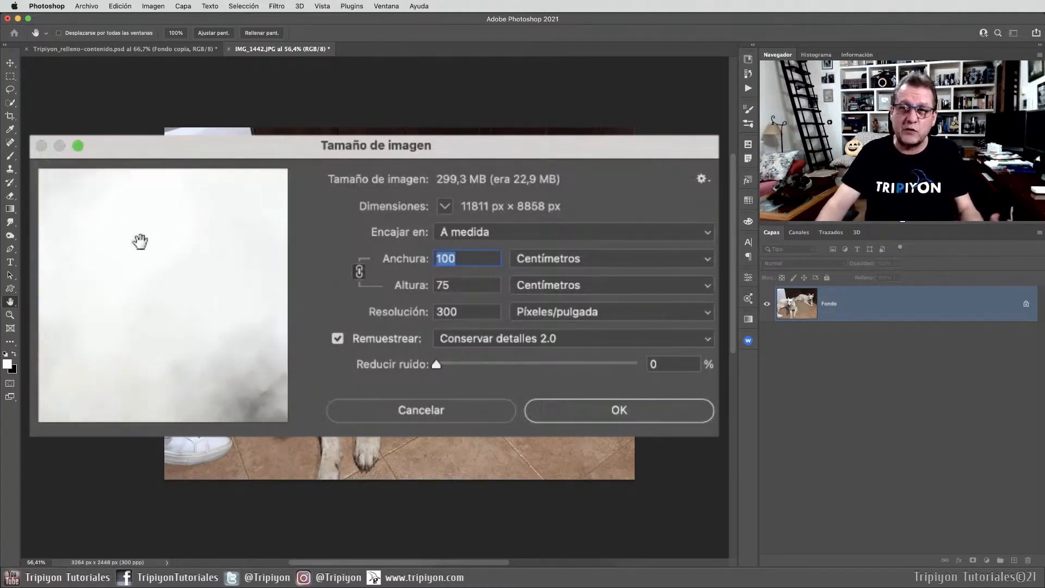
pyautogui.moveTo(140, 240); pyautogui.dragTo(150, 315)
pyautogui.moveTo(199, 271); pyautogui.dragTo(204, 206)
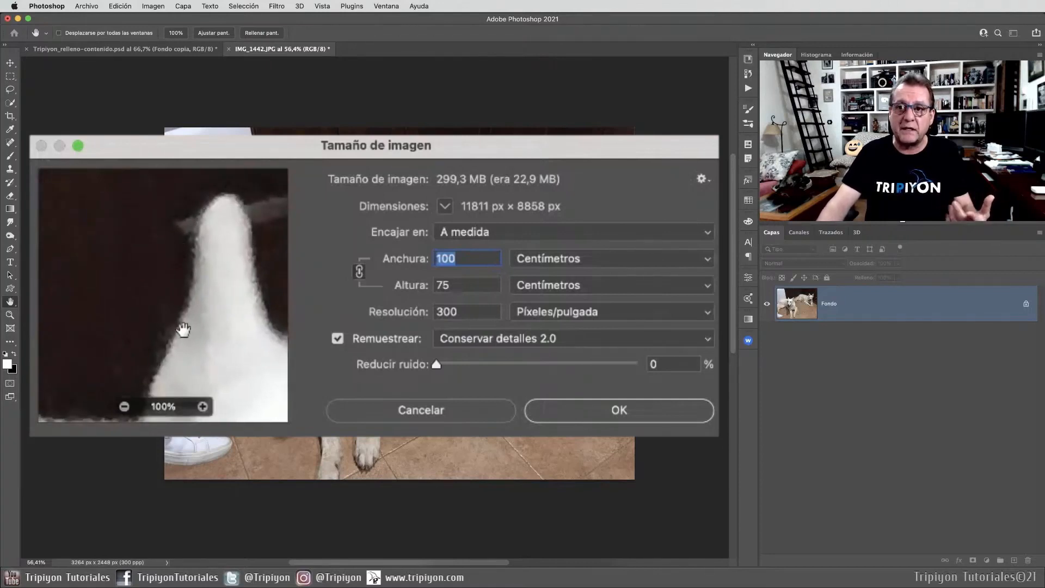
pyautogui.moveTo(184, 330); pyautogui.dragTo(81, 350)
pyautogui.moveTo(245, 292); pyautogui.dragTo(184, 375)
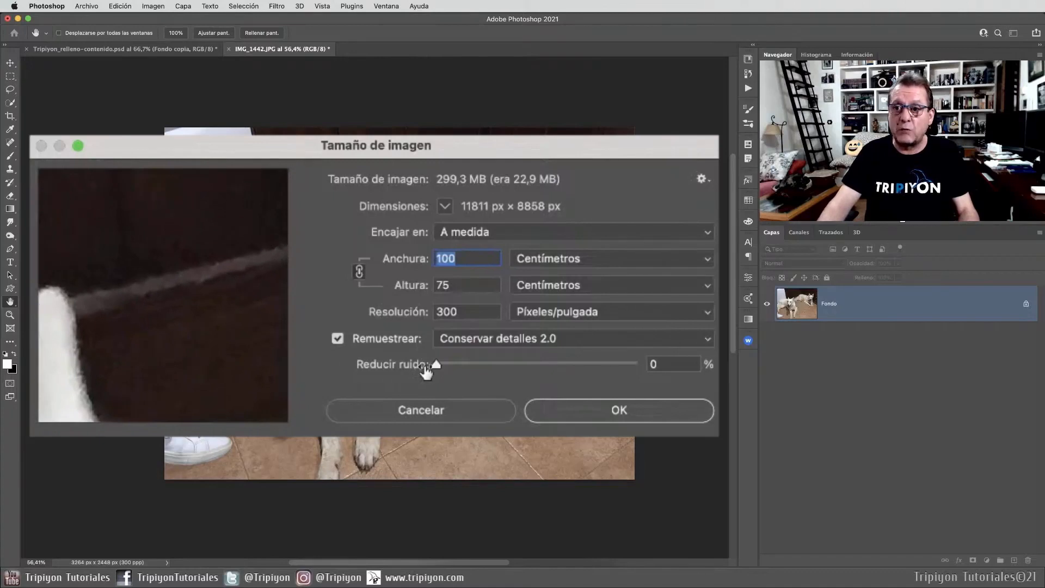
# Set the noise reduction to 16%, checking the ear and head edges in the preview, and apply the enlargement.
pyautogui.moveTo(468, 364); pyautogui.dragTo(532, 365)
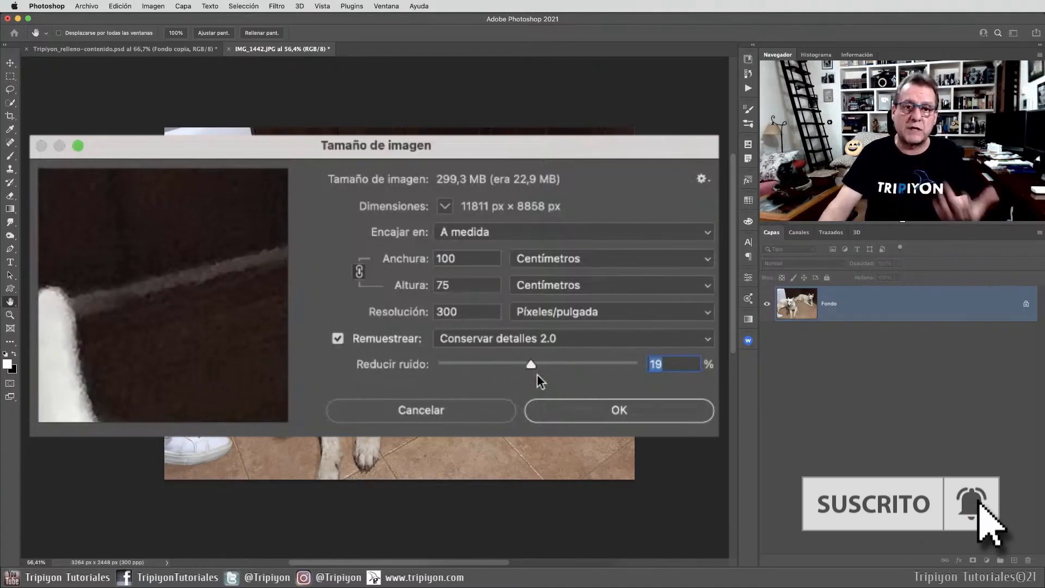
pyautogui.moveTo(122, 315); pyautogui.dragTo(252, 217)
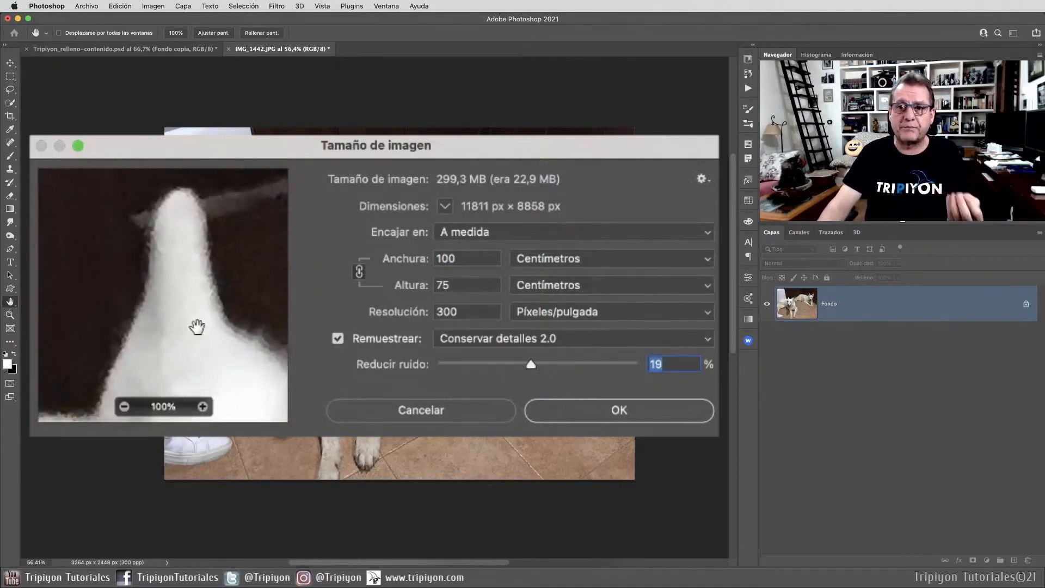
pyautogui.moveTo(197, 326); pyautogui.dragTo(228, 349)
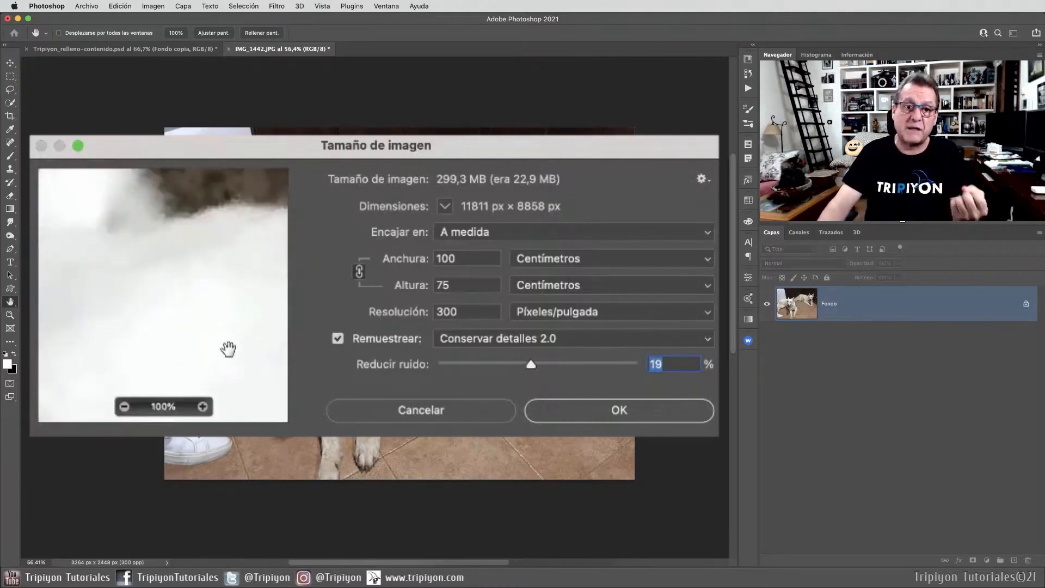
pyautogui.moveTo(531, 364); pyautogui.dragTo(518, 365)
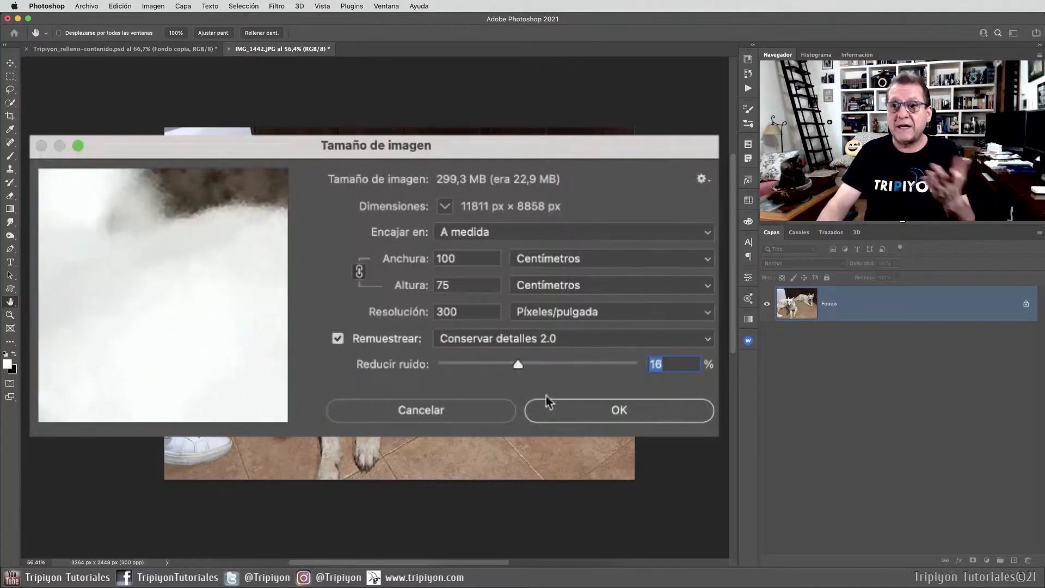
pyautogui.click(640, 418)
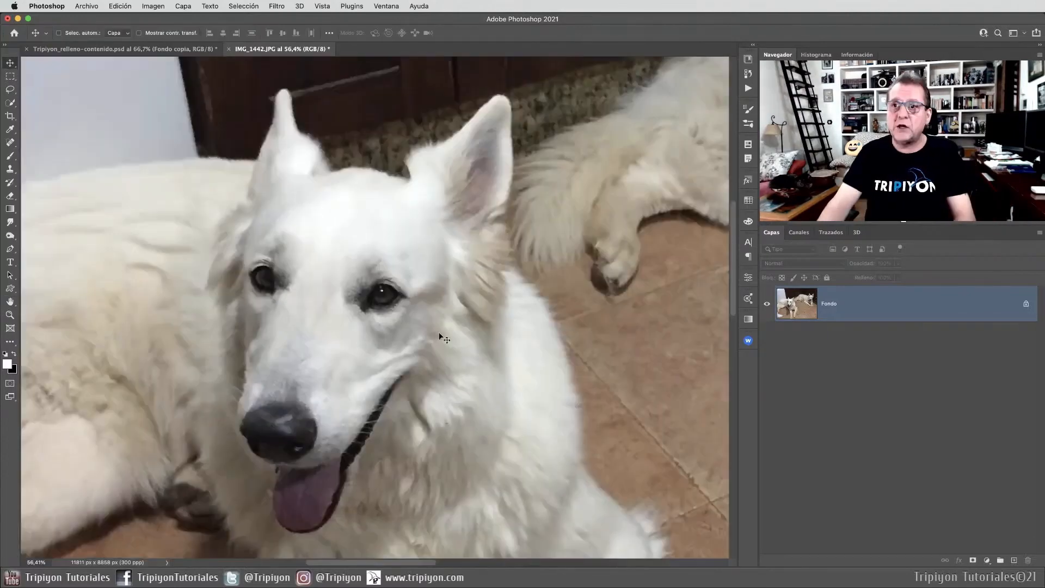
# Examine the front dog's eyes and face in the enlarged photo close up, and view the whole picture at print size.
pyautogui.scroll(5, 244, 385)
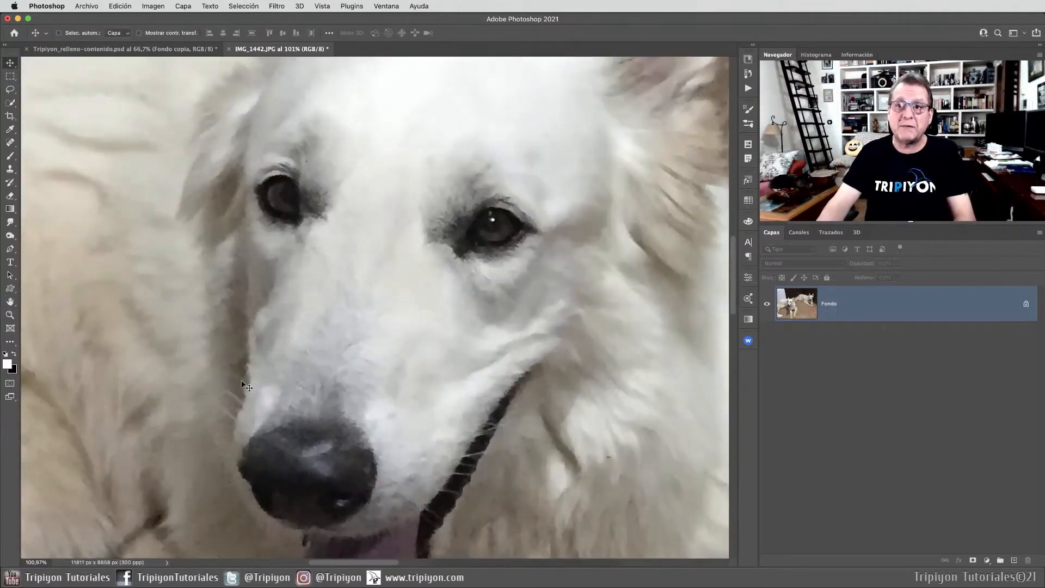
pyautogui.scroll(5, 545, 214)
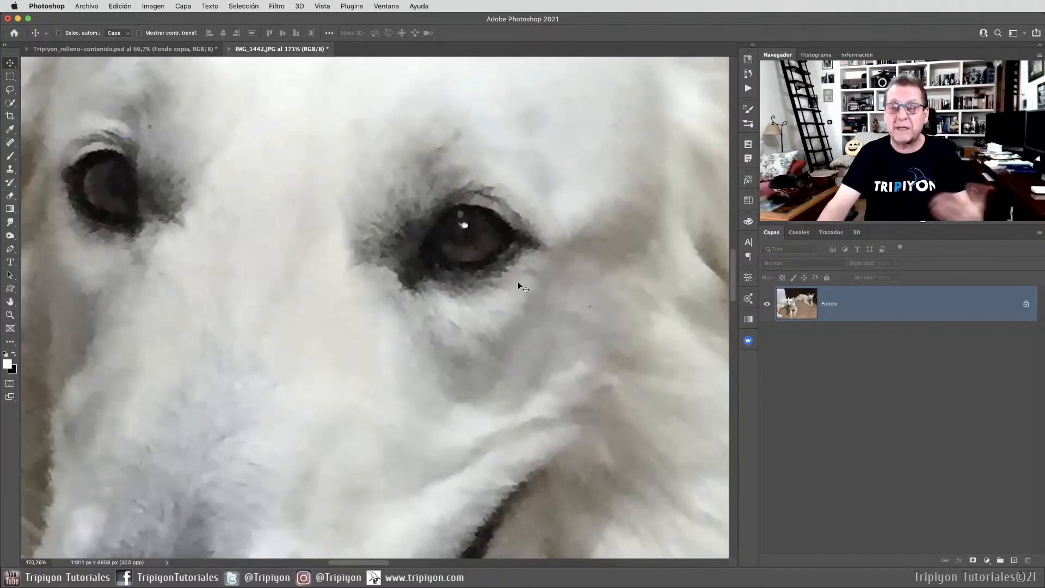
pyautogui.scroll(-10, 525, 297)
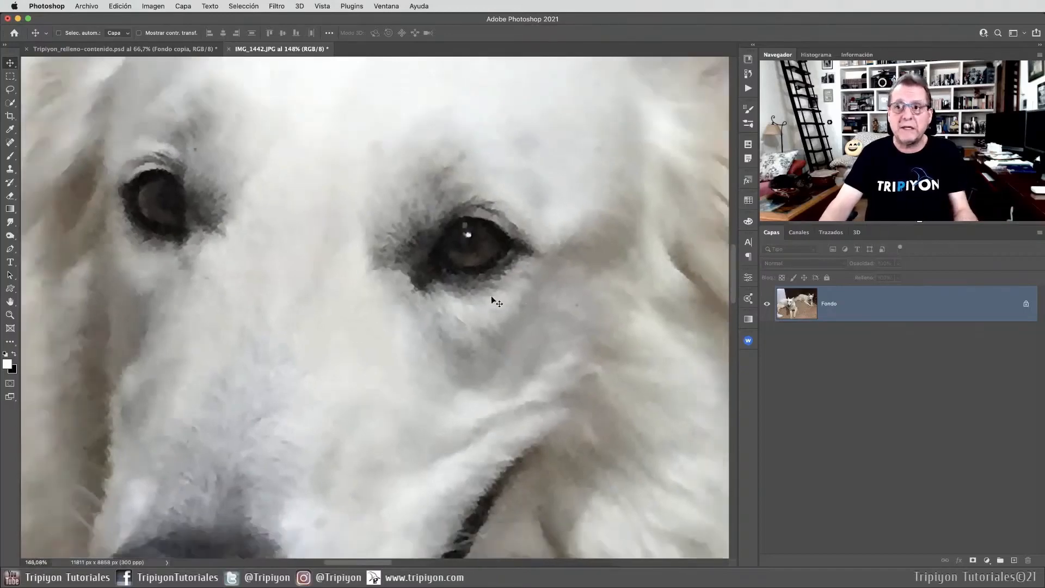
pyautogui.moveTo(571, 363); pyautogui.dragTo(467, 327)
pyautogui.rightClick(384, 240)
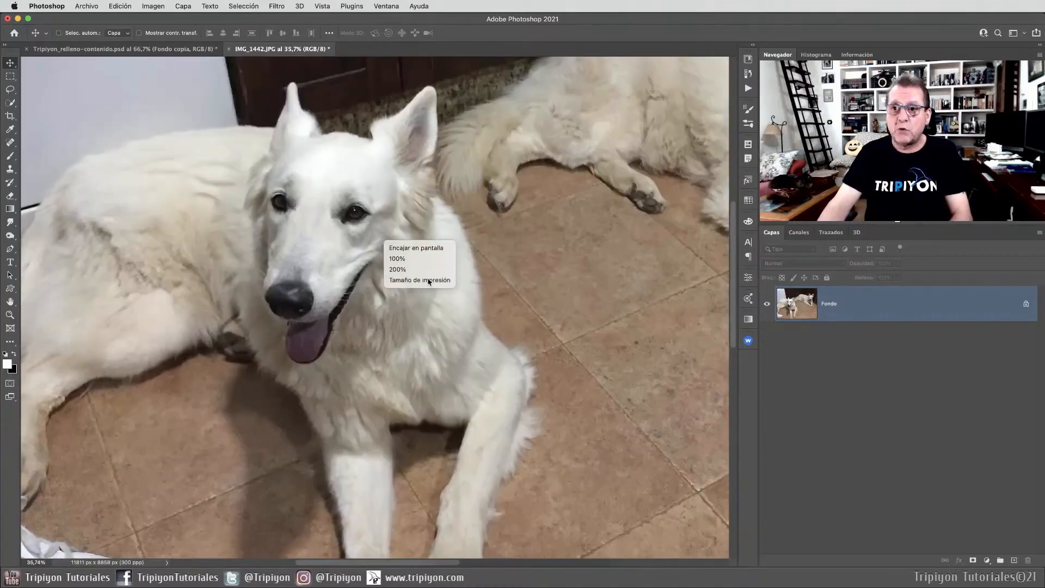
pyautogui.click(430, 280)
pyautogui.moveTo(617, 227); pyautogui.dragTo(553, 289)
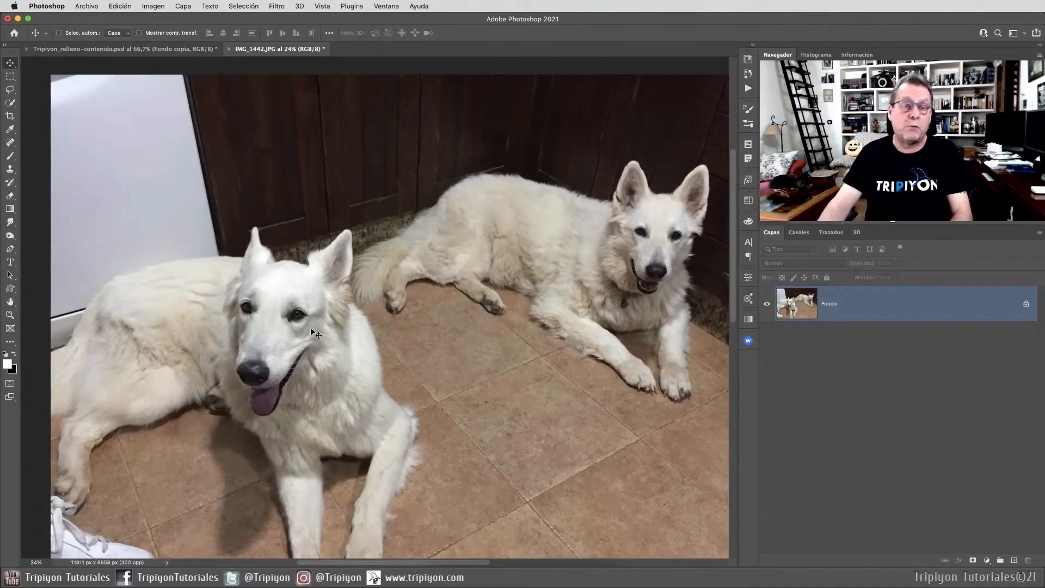
# Examine the front dog's eyes and fur at 100% magnification.
pyautogui.scroll(5, 249, 346)
pyautogui.scroll(-2, 249, 348)
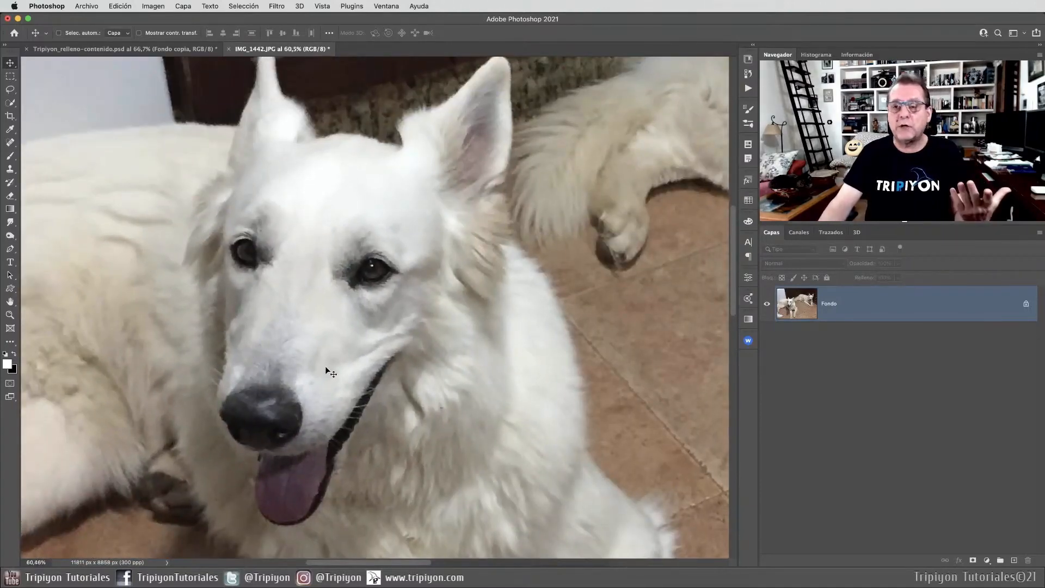
pyautogui.rightClick(318, 299)
pyautogui.click(330, 310)
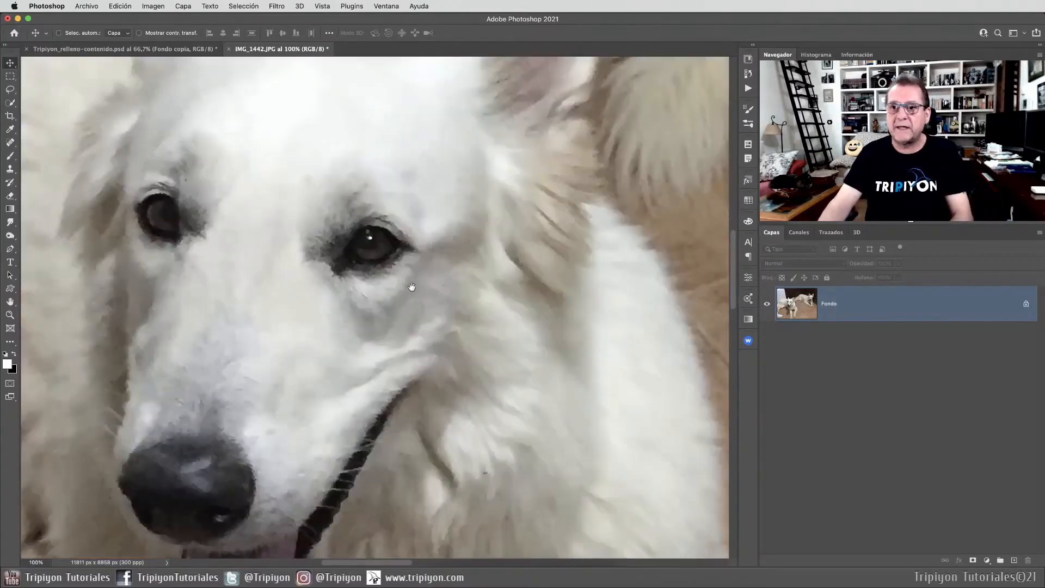
pyautogui.scroll(2, 469, 296)
pyautogui.hscroll(2, 469, 296)
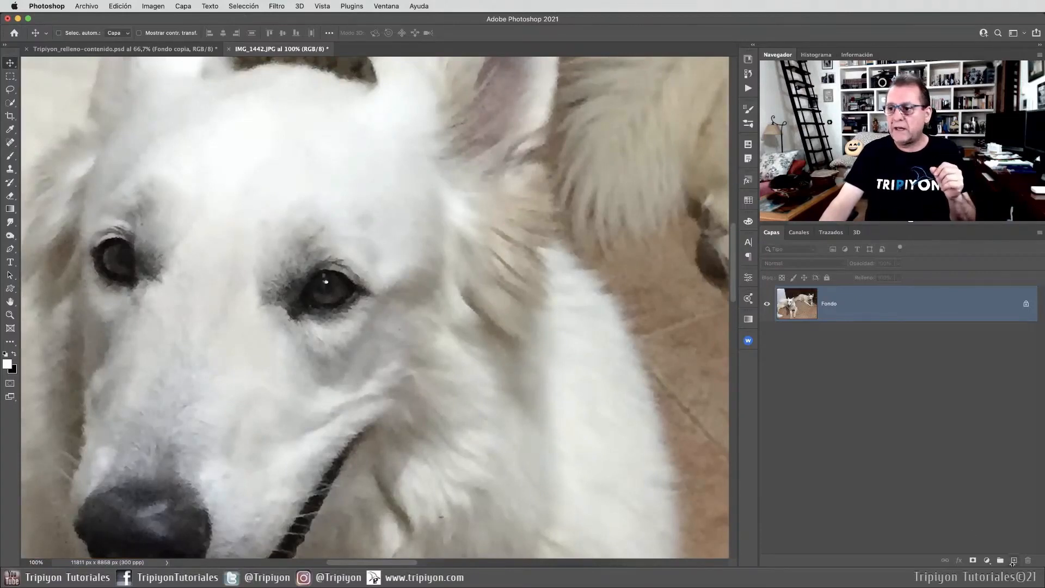
# Duplicate the Fondo layer and start the Máscara de enfoque filter on the copy, with the filter preview centred on the front dog's eye.
pyautogui.moveTo(870, 300); pyautogui.dragTo(1015, 561)
pyautogui.click(277, 6)
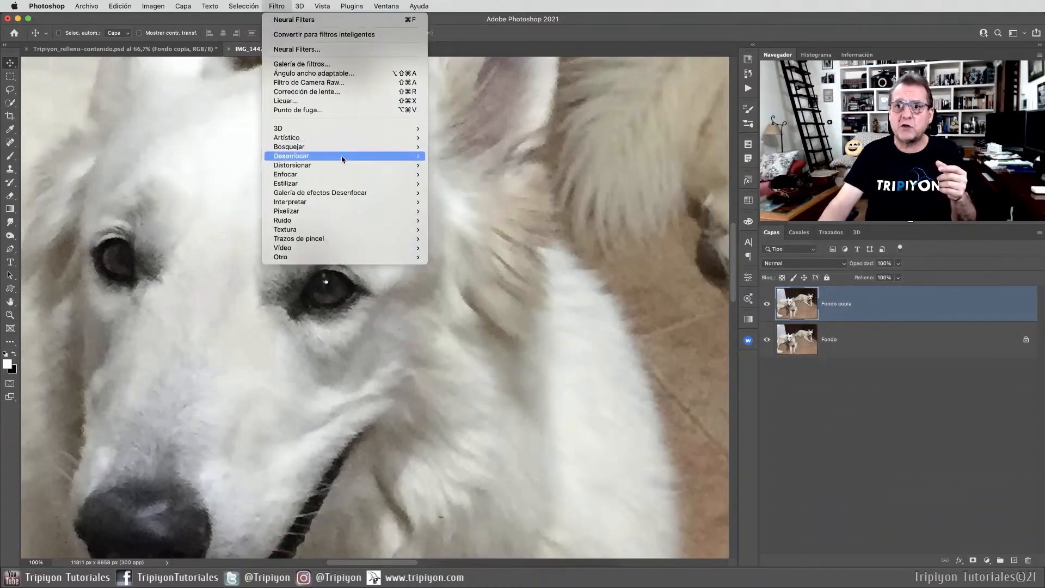
pyautogui.moveTo(354, 175)
pyautogui.click(473, 219)
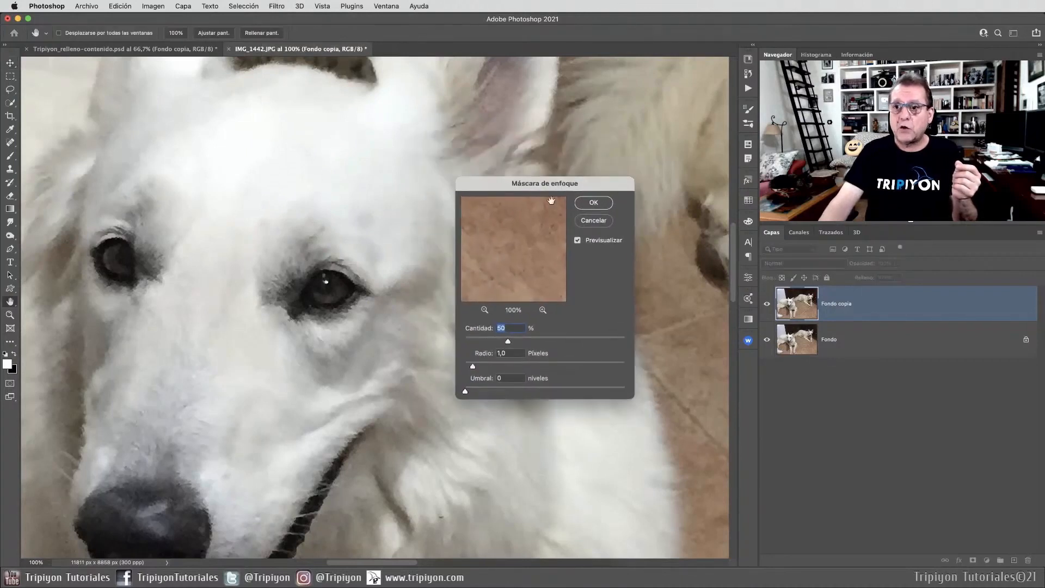
pyautogui.click(323, 285)
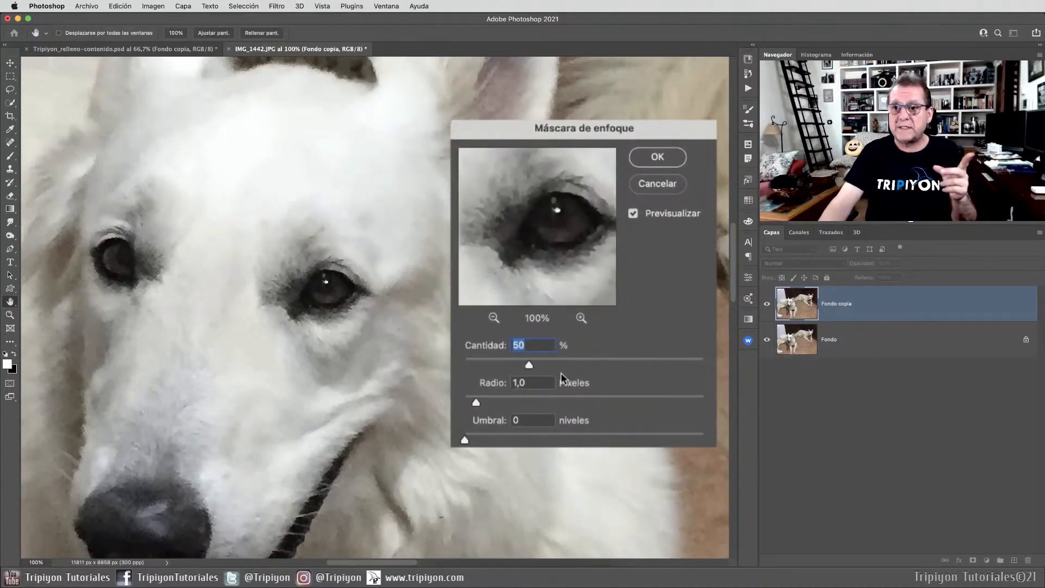
# Try an unsharp mask amount of 101% with a radius of 3.1 pixels, comparing the photo with and without the effect.
pyautogui.moveTo(554, 363); pyautogui.dragTo(595, 358)
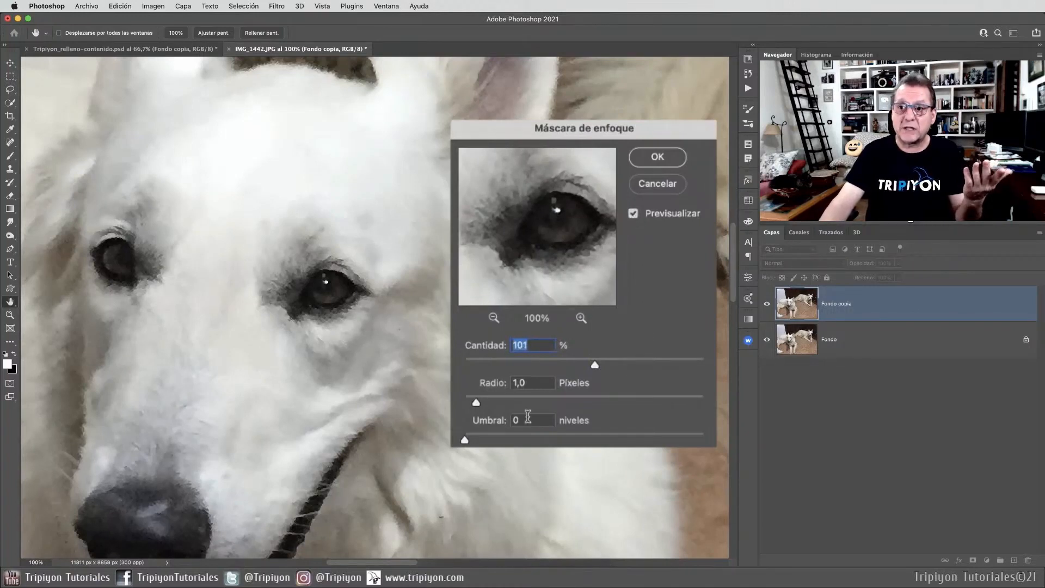
pyautogui.moveTo(476, 400); pyautogui.dragTo(504, 402)
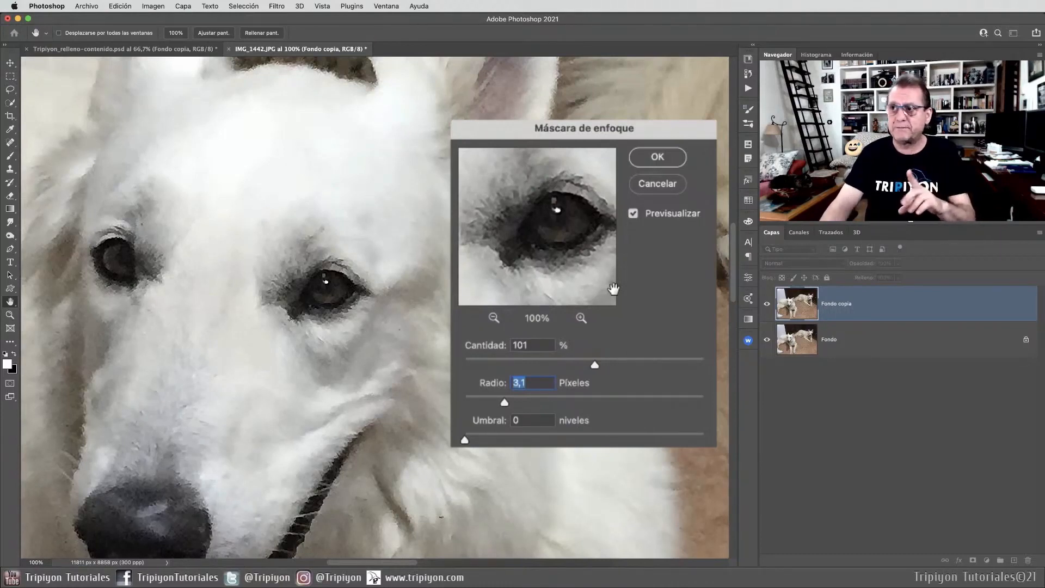
pyautogui.click(633, 214)
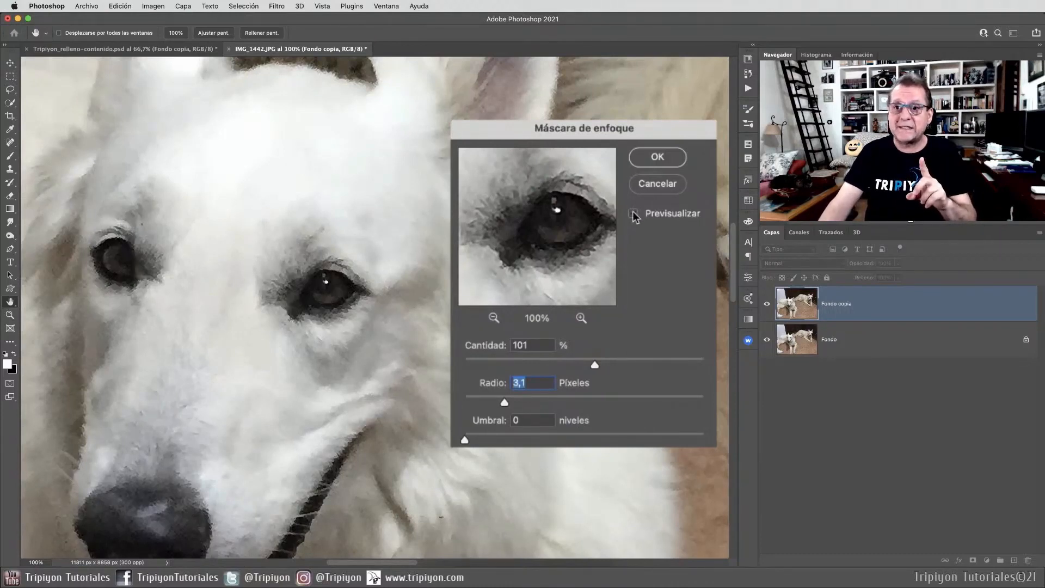
pyautogui.click(634, 214)
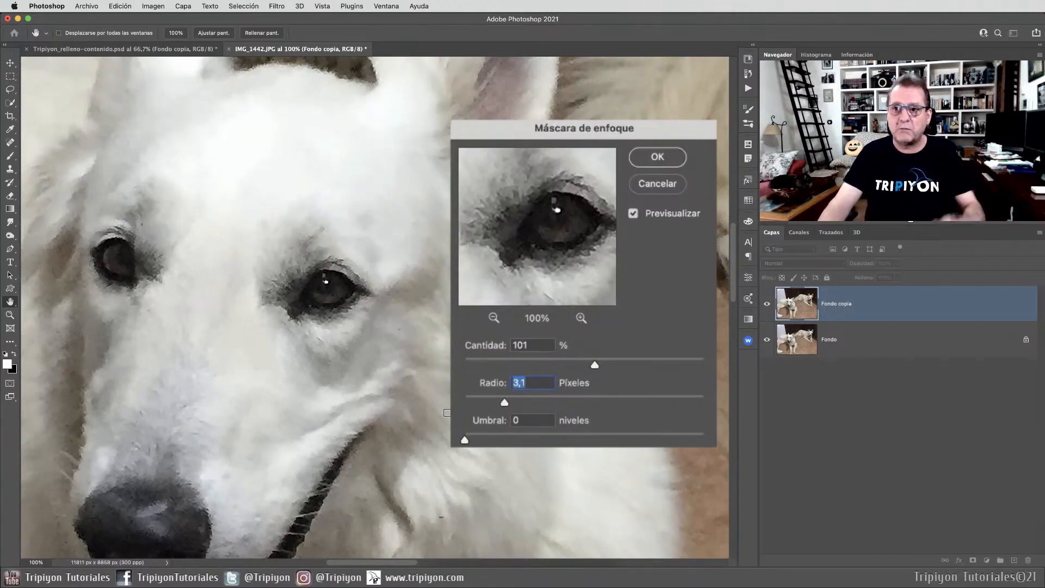
# Try an unsharp mask threshold of 10 levels and compare the photo repeatedly with and without the effect.
pyautogui.moveTo(464, 439); pyautogui.dragTo(478, 436)
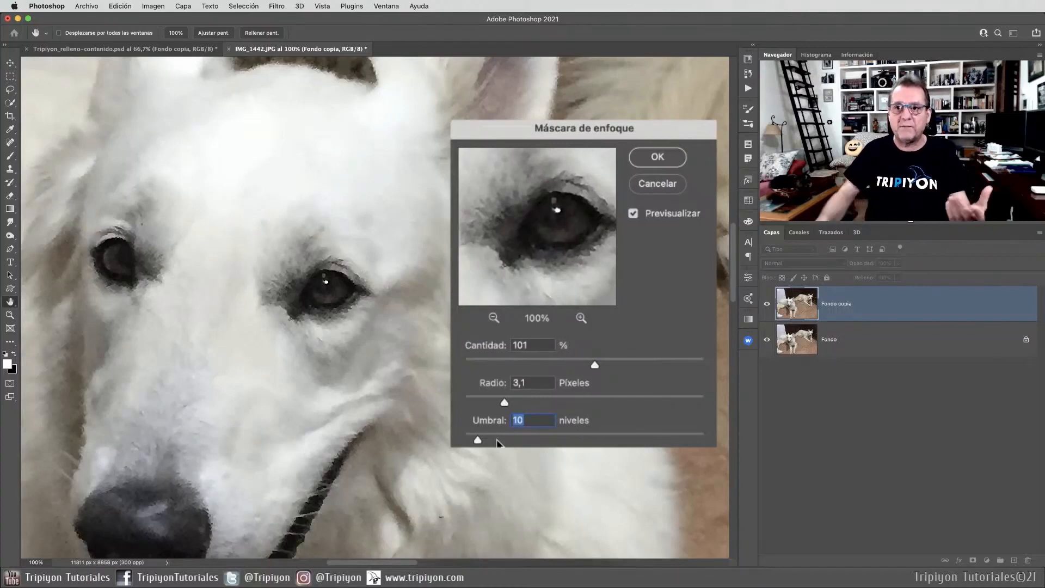
pyautogui.click(633, 214)
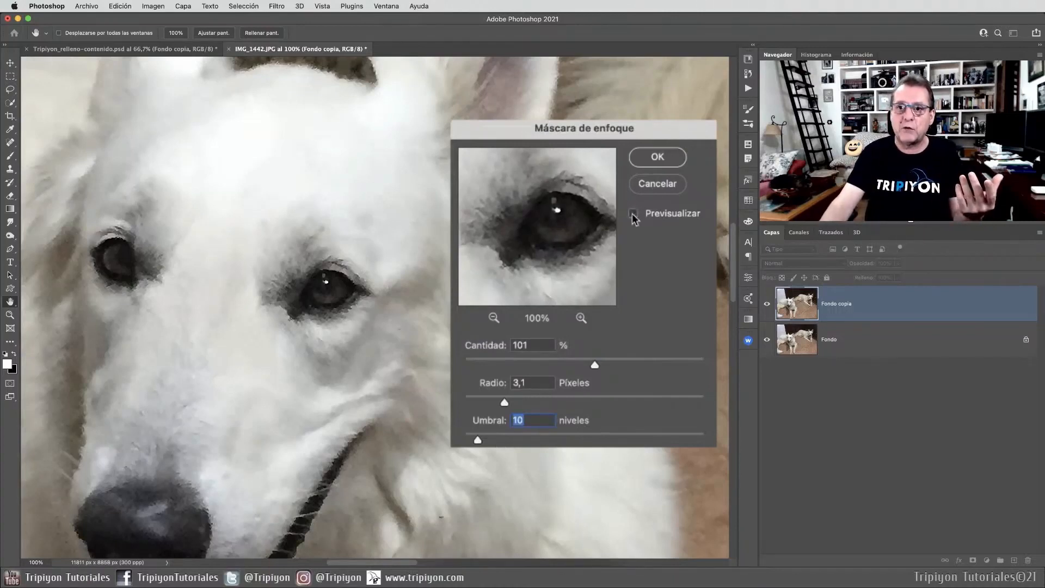
pyautogui.click(633, 213)
pyautogui.click(633, 213)
pyautogui.click(634, 213)
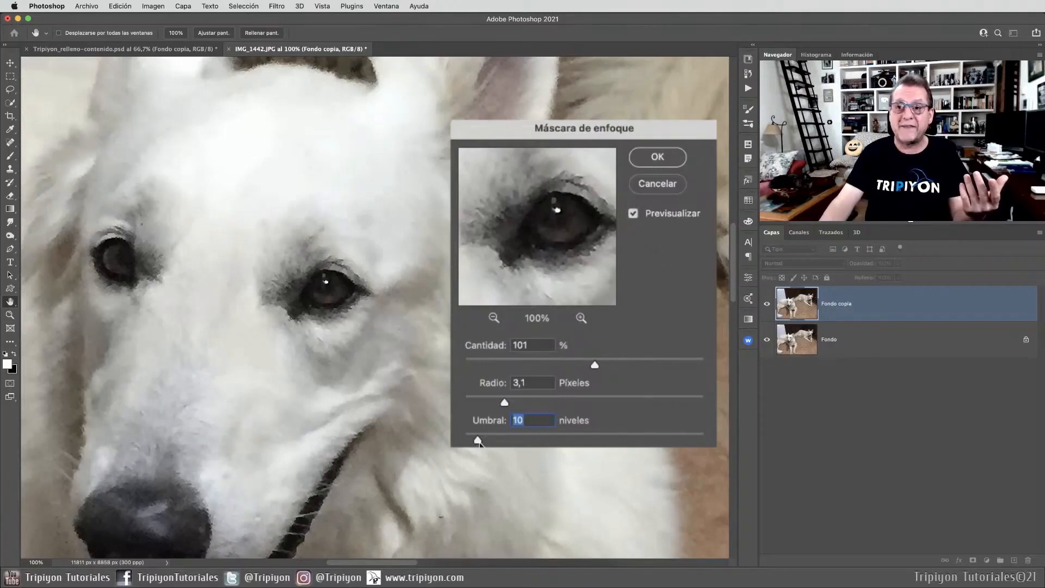
pyautogui.click(633, 214)
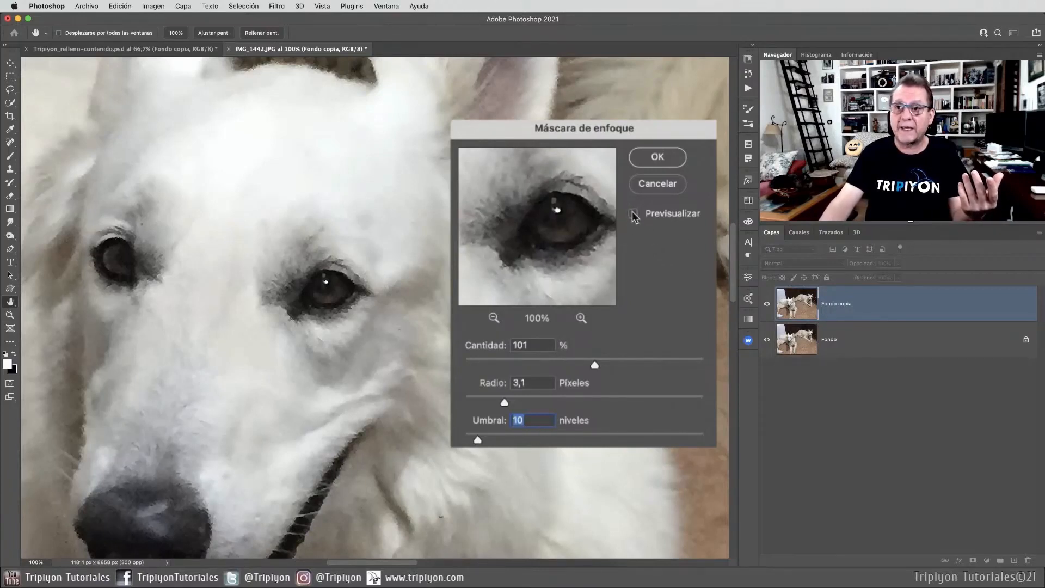
pyautogui.click(633, 214)
pyautogui.click(633, 213)
pyautogui.click(633, 213)
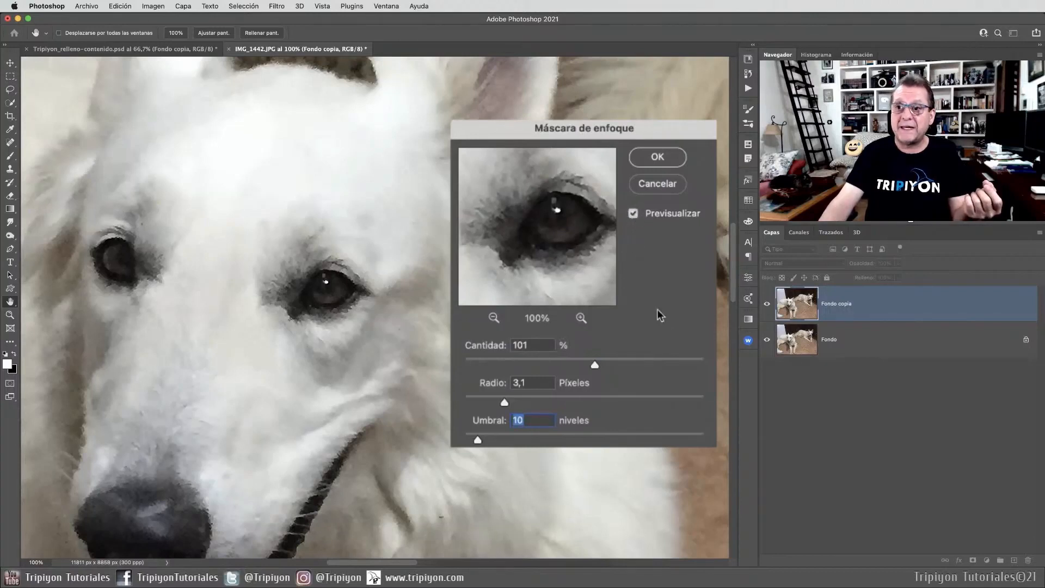
# Try an unsharp mask threshold of 4 levels, compare it with the unsharpened photo, and cancel the filter.
pyautogui.moveTo(478, 440); pyautogui.dragTo(476, 440)
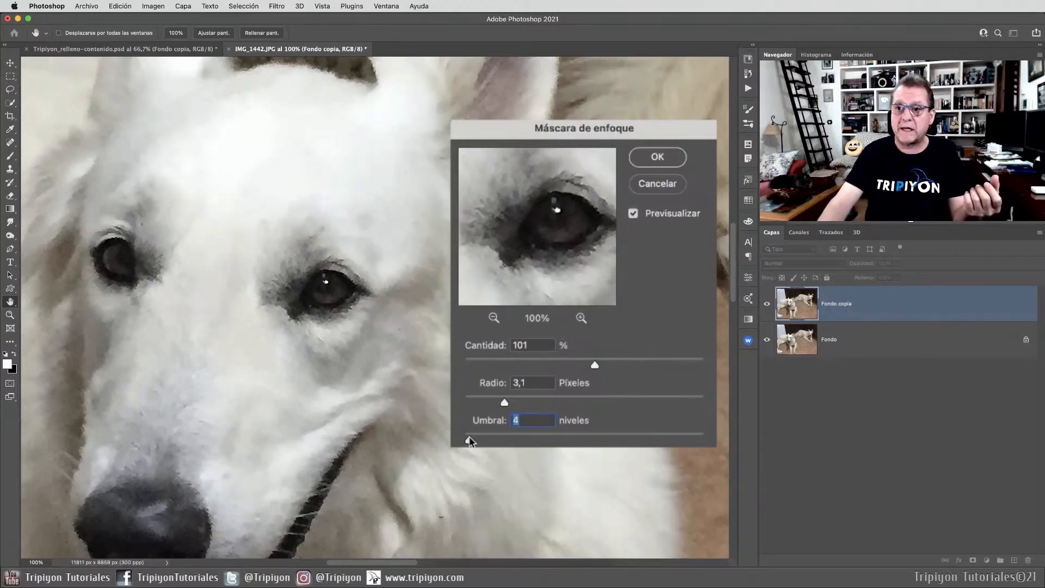
pyautogui.click(633, 215)
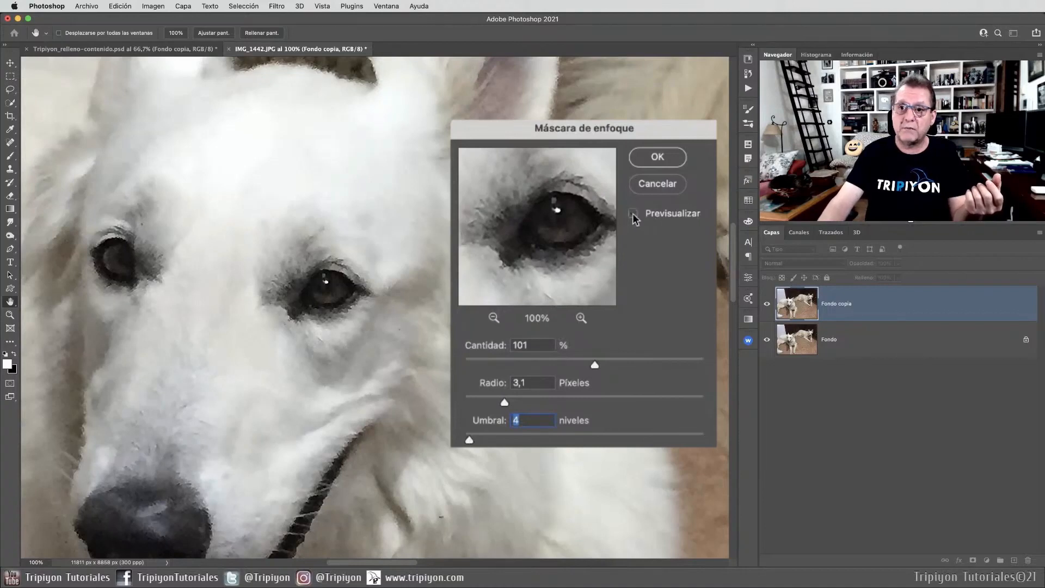
pyautogui.click(634, 215)
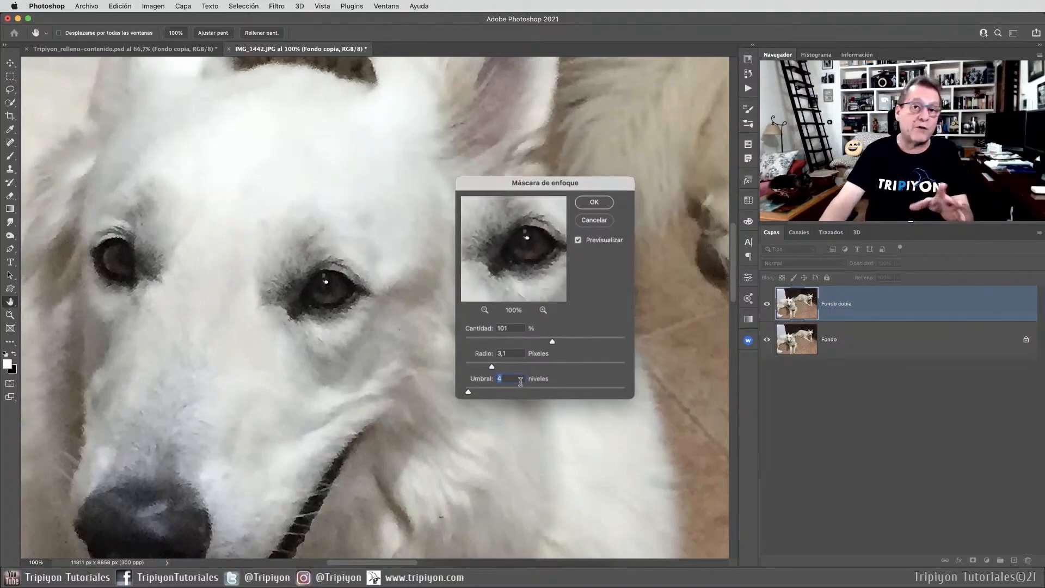
pyautogui.click(593, 220)
# Open the Camera Raw filter on the Fondo copia layer with the front dog's face at 100%, and show the detail settings.
pyautogui.scroll(-3, 355, 326)
pyautogui.press('v')
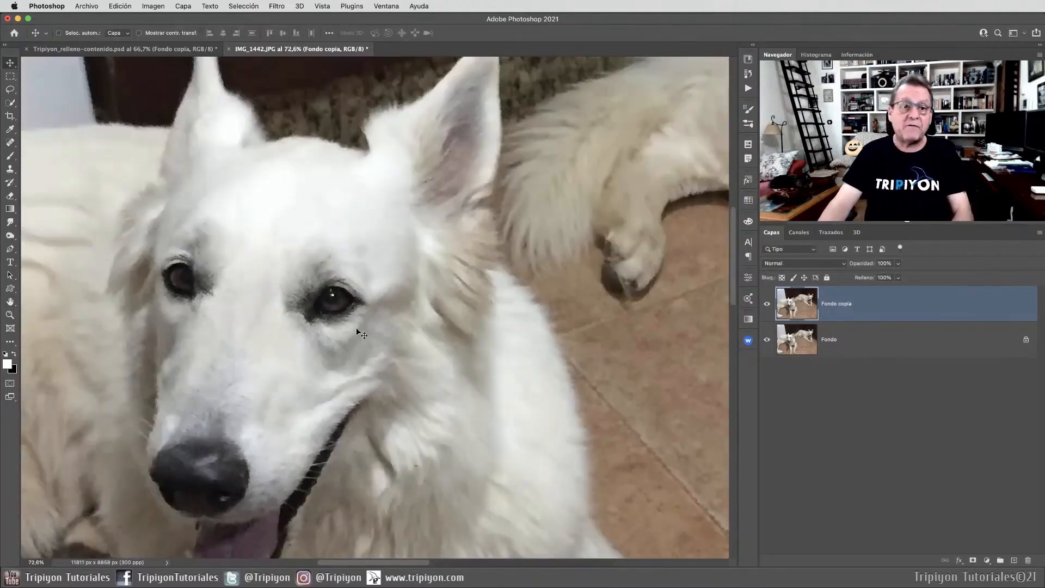
pyautogui.moveTo(331, 346); pyautogui.dragTo(457, 384)
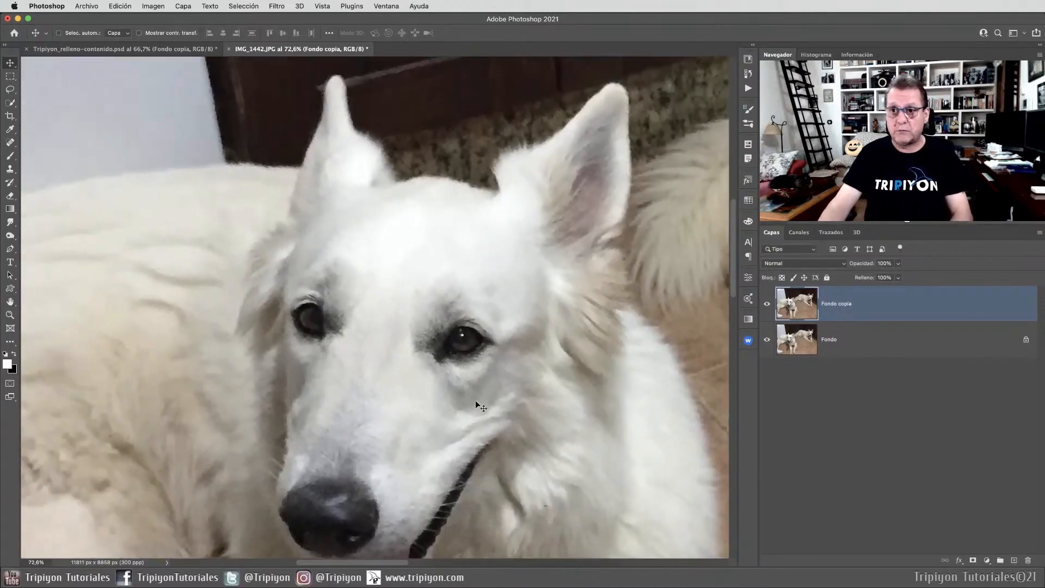
pyautogui.moveTo(512, 404); pyautogui.dragTo(413, 343)
pyautogui.rightClick(361, 299)
pyautogui.click(393, 315)
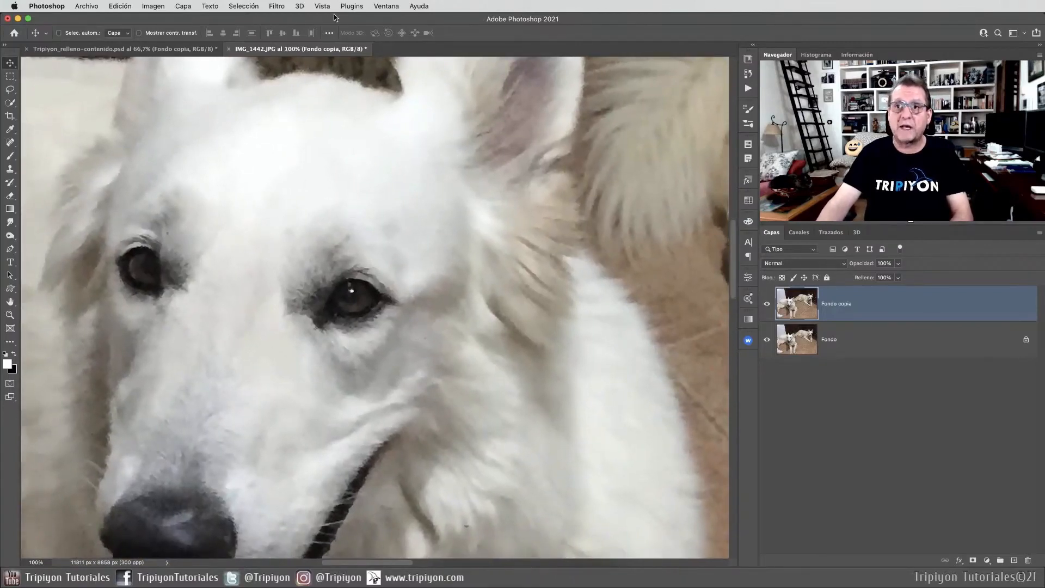
pyautogui.click(271, 7)
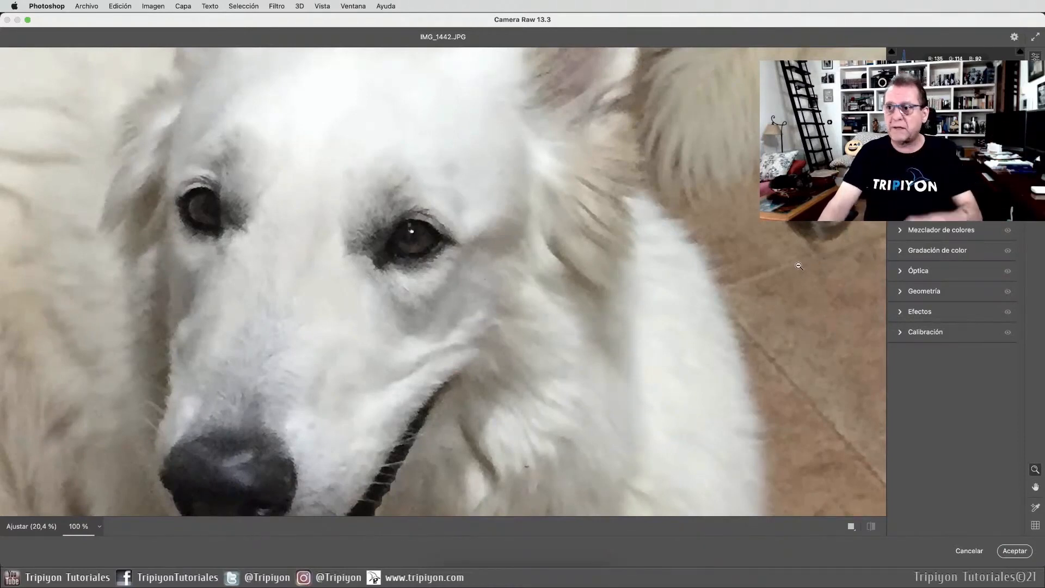
pyautogui.click(919, 209)
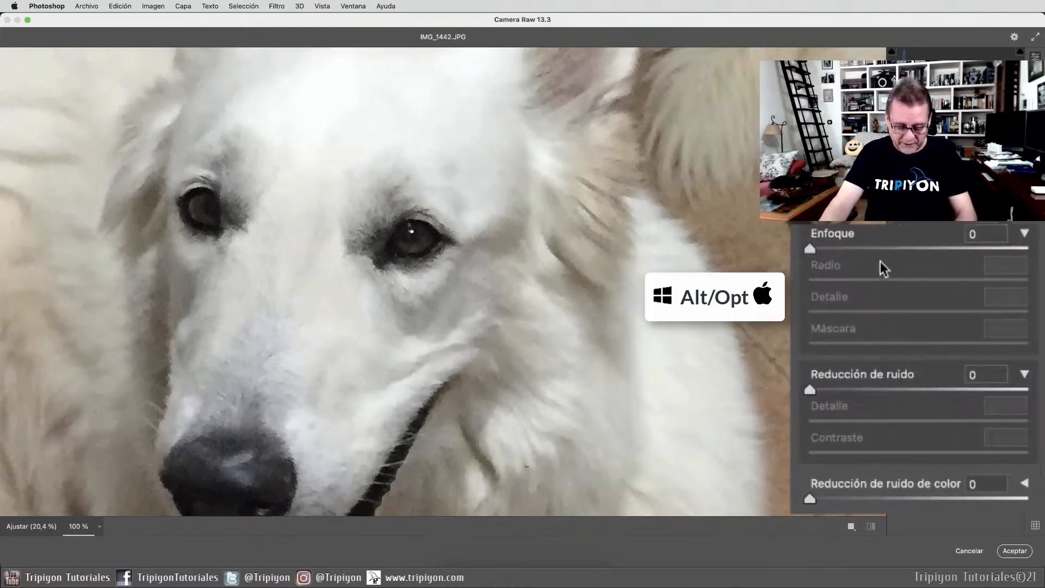
# Try a Camera Raw sharpening amount of 21 and compare the dog's face with and without it.
pyautogui.press('alt')
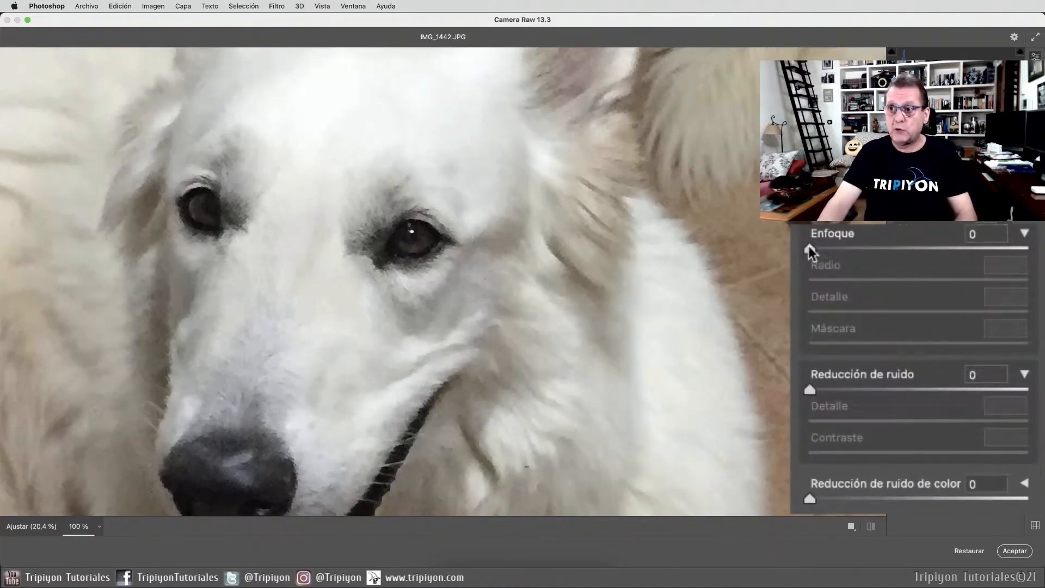
pyautogui.moveTo(808, 248); pyautogui.dragTo(839, 238)
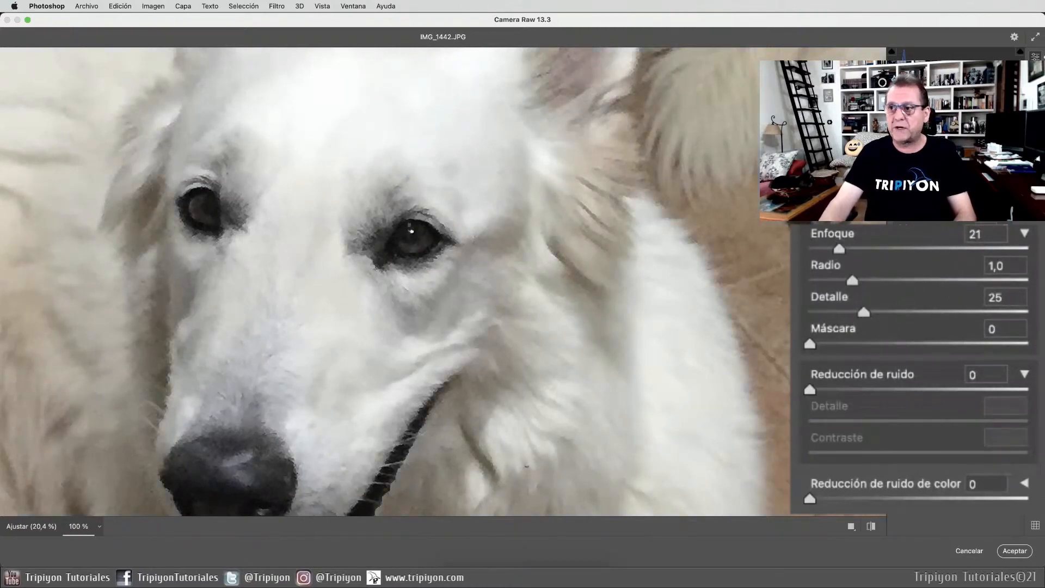
pyautogui.click(1025, 201)
pyautogui.click(1025, 201)
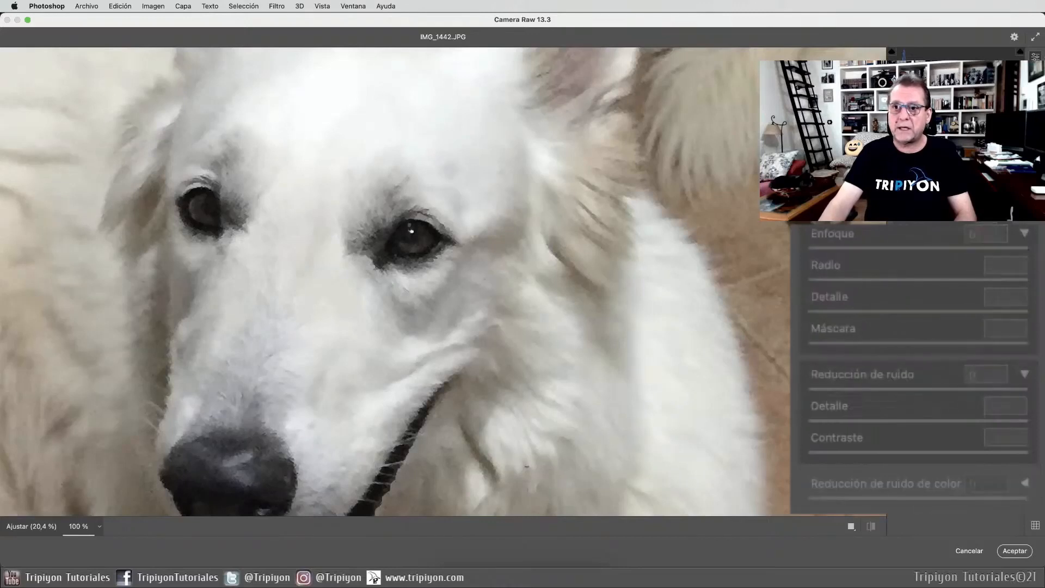
pyautogui.click(1025, 202)
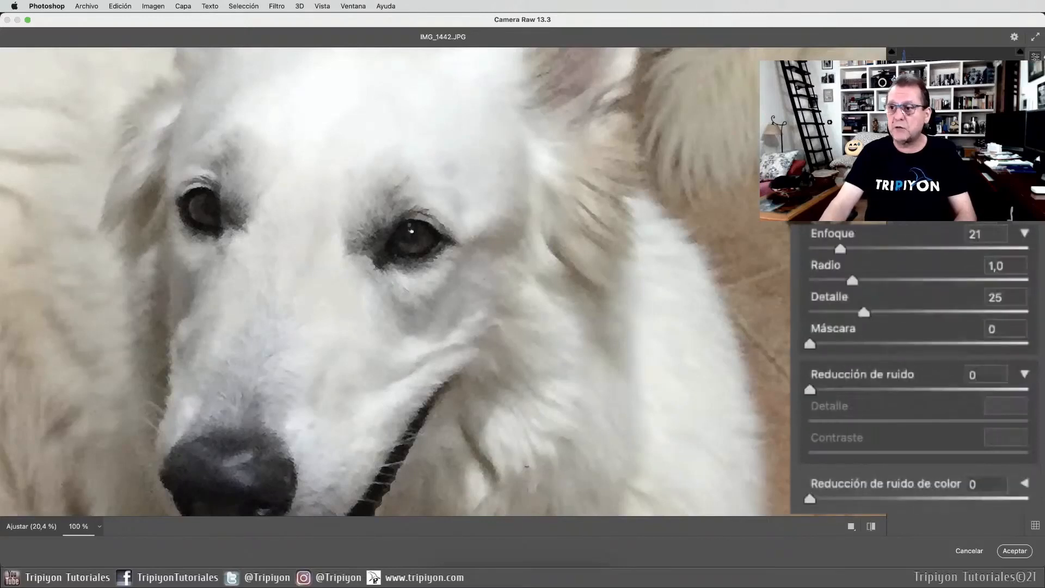
# Set the Camera Raw sharpening amount to 57 and its radius to 1.7.
pyautogui.moveTo(841, 249); pyautogui.dragTo(892, 249)
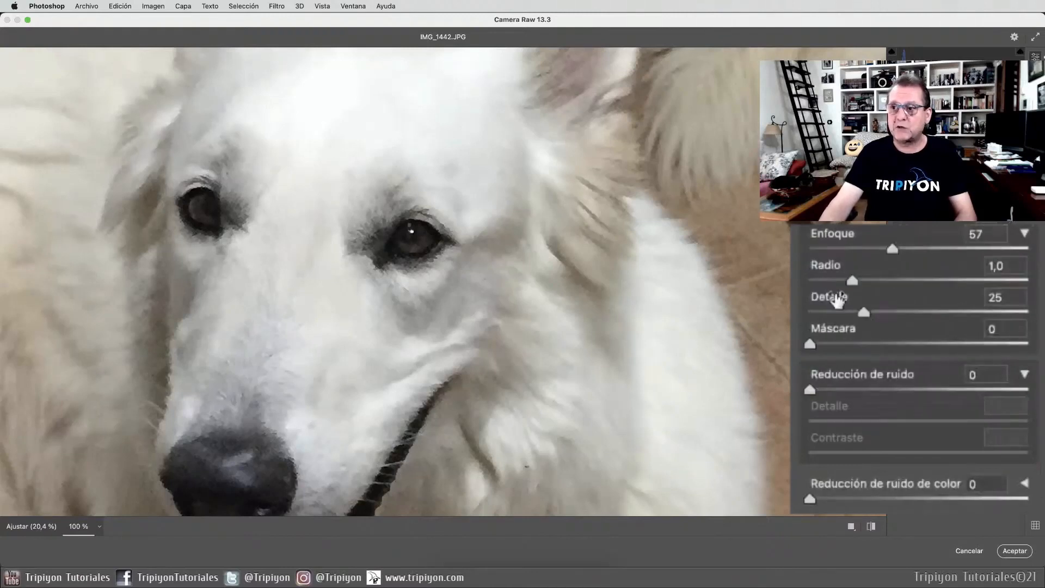
pyautogui.press('alt')
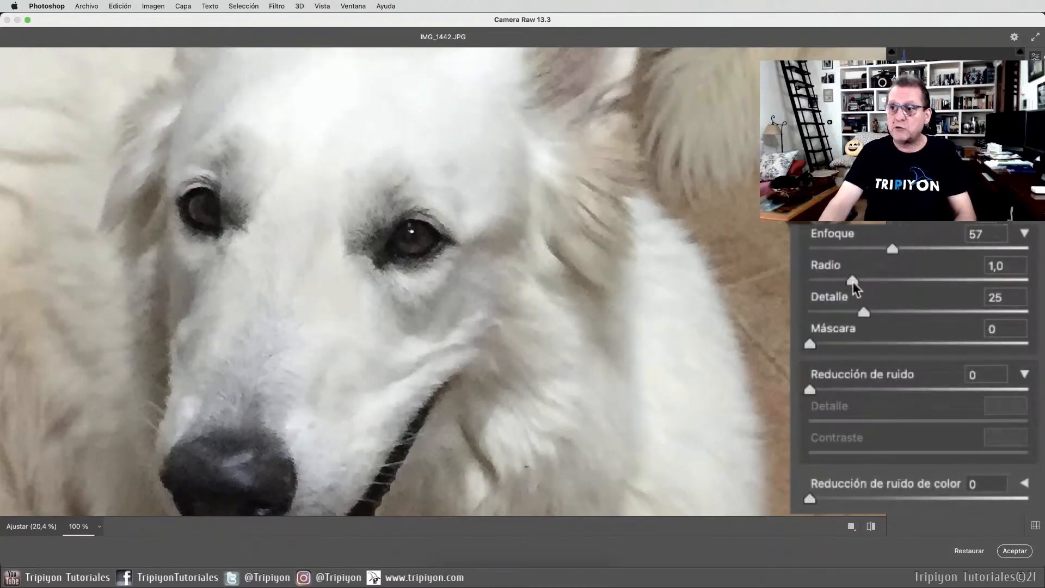
pyautogui.keyDown('alt'); pyautogui.click(853, 282); pyautogui.keyUp('alt')
pyautogui.moveTo(854, 282); pyautogui.dragTo(915, 281)
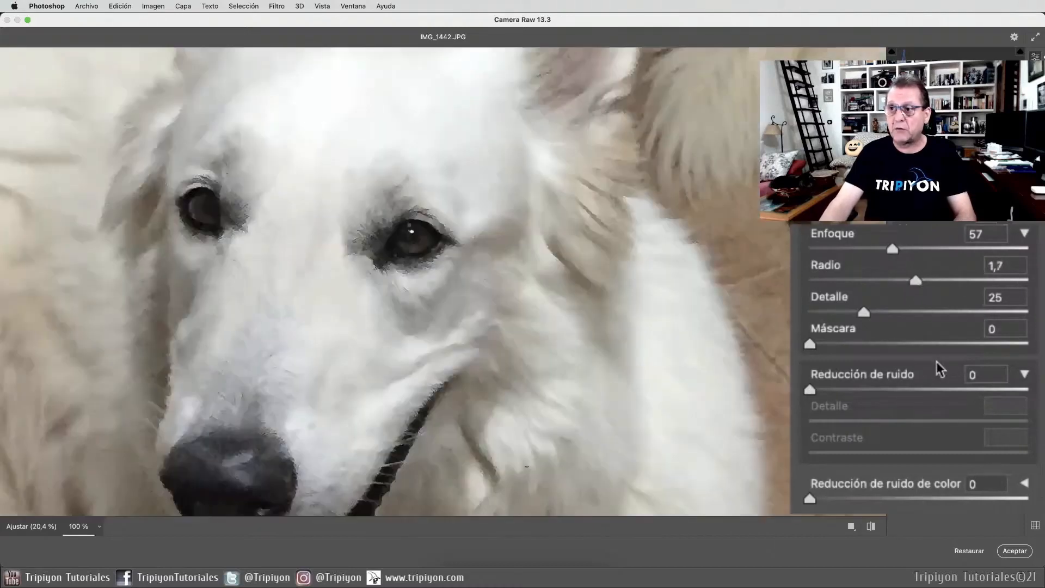
# Try a Camera Raw sharpening detail of 73 with a mask of 51, and cancel the filter.
pyautogui.click(1025, 206)
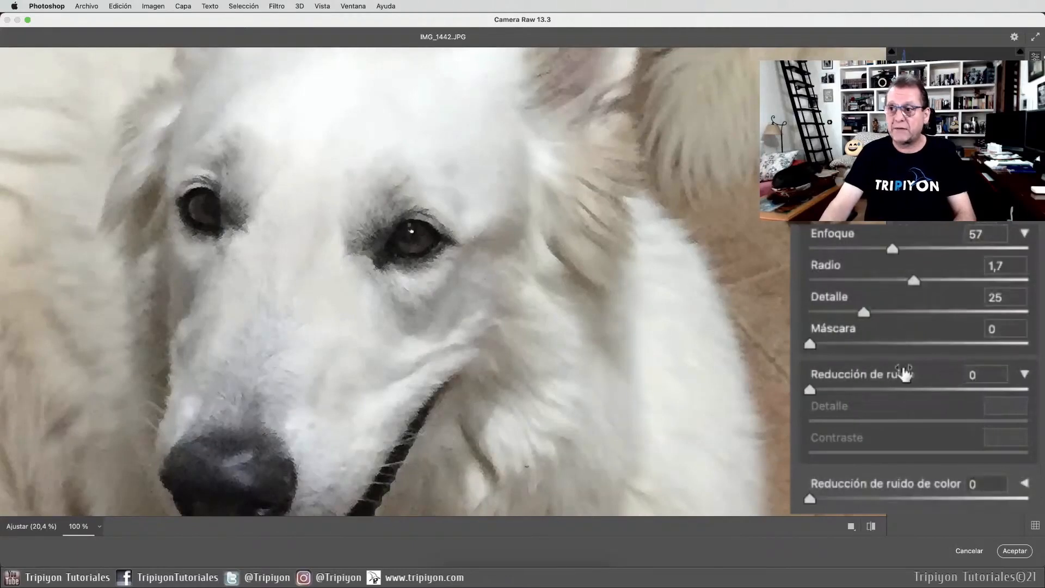
pyautogui.moveTo(865, 314); pyautogui.dragTo(969, 314)
pyautogui.click(1024, 206)
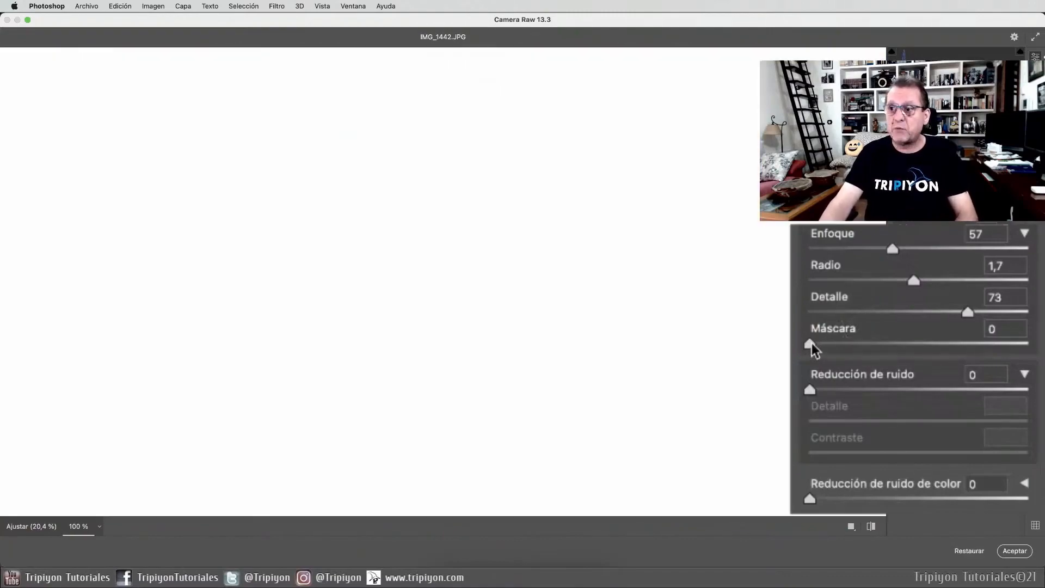
pyautogui.keyDown('alt'); pyautogui.click(812, 343); pyautogui.keyUp('alt')
pyautogui.moveTo(812, 343); pyautogui.dragTo(920, 344)
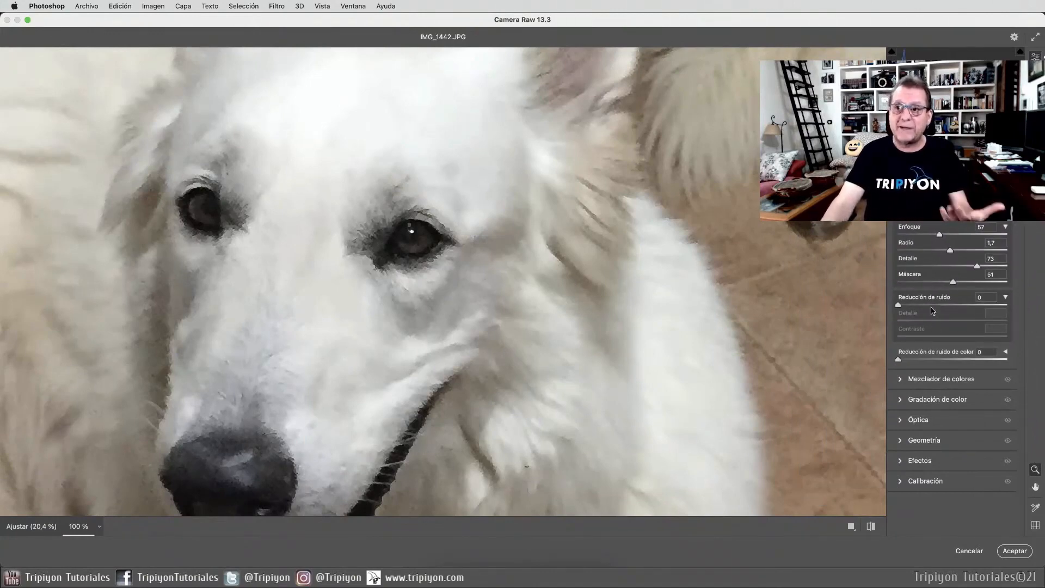
pyautogui.click(963, 553)
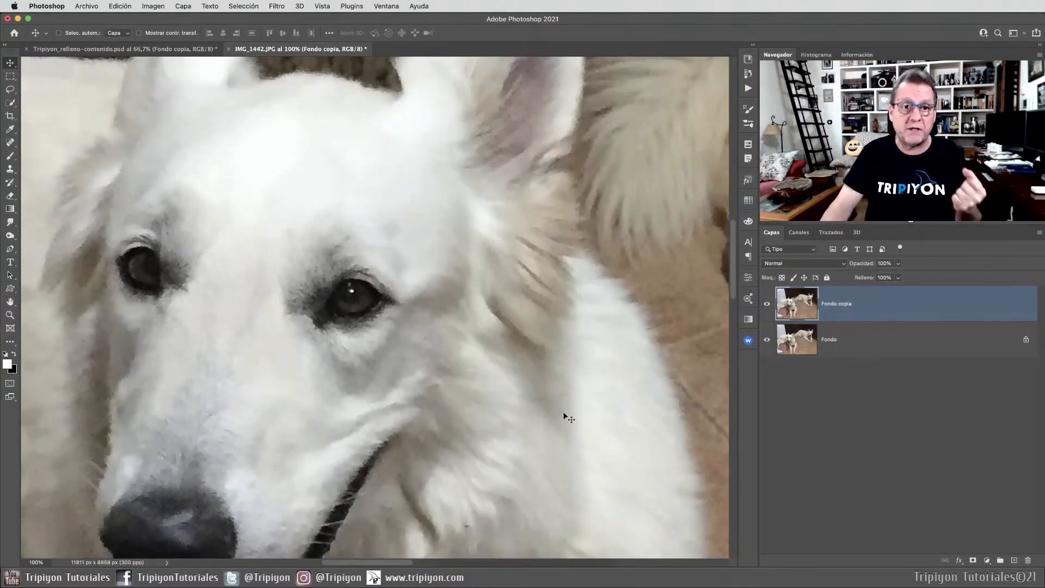
# Revert the dog photo to the Eliminar capa history state, before the enlargement, and show the whole picture.
pyautogui.hscroll(-4, 566, 416)
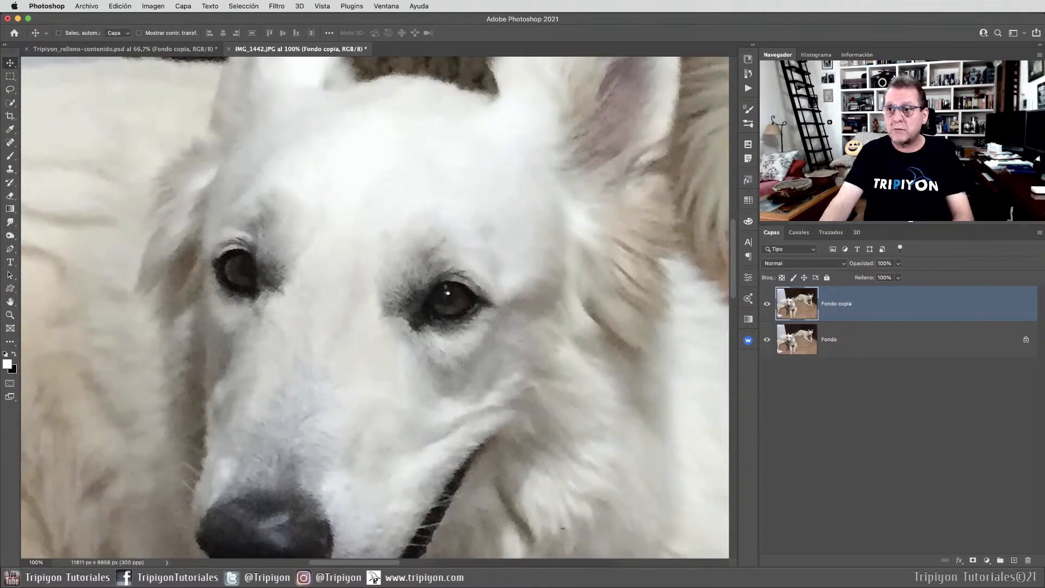
pyautogui.click(747, 74)
pyautogui.click(670, 134)
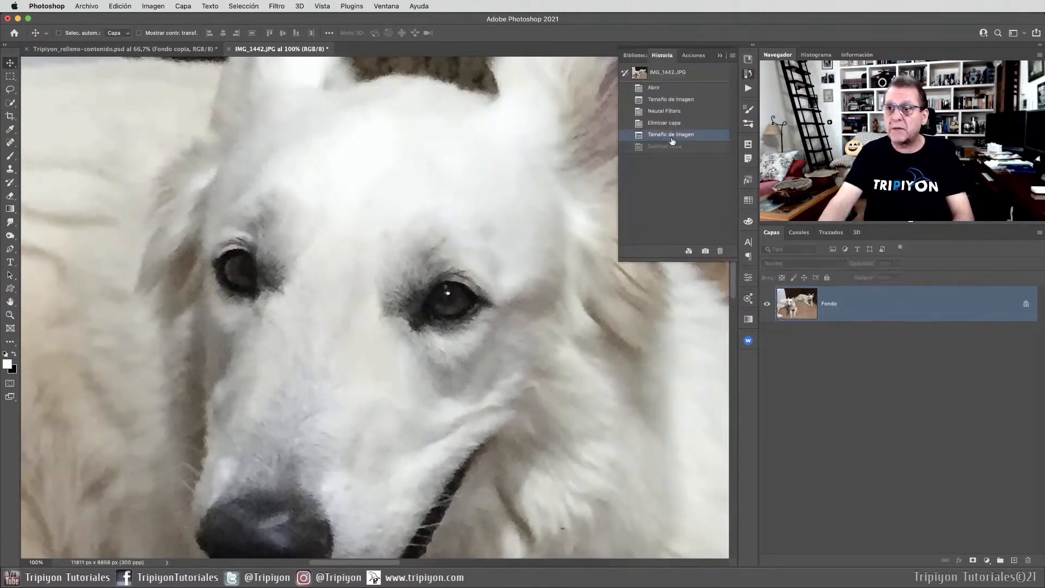
pyautogui.click(690, 124)
pyautogui.click(748, 75)
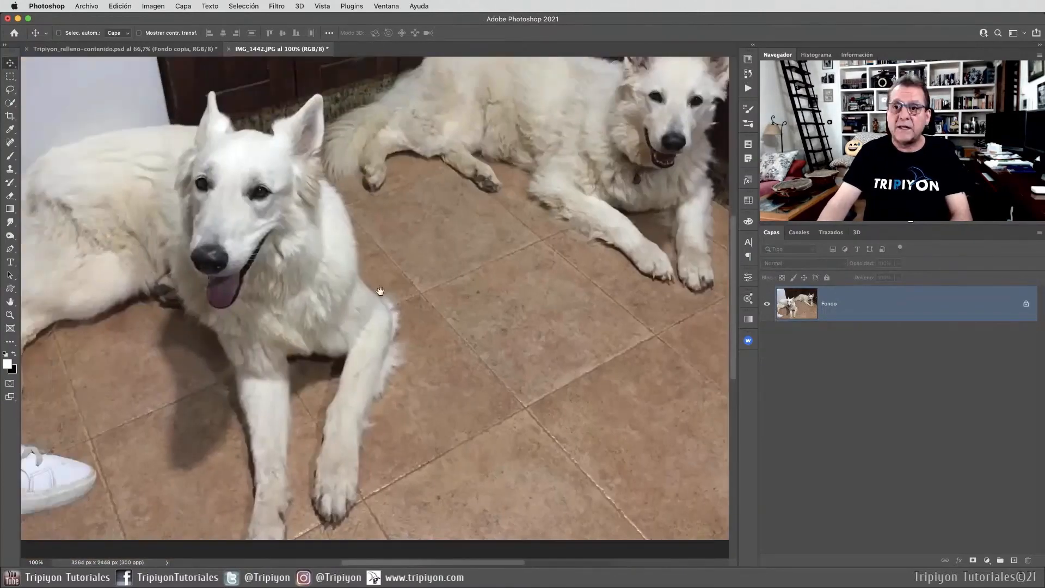
pyautogui.moveTo(354, 310); pyautogui.dragTo(396, 358)
pyautogui.scroll(-4, 326, 362)
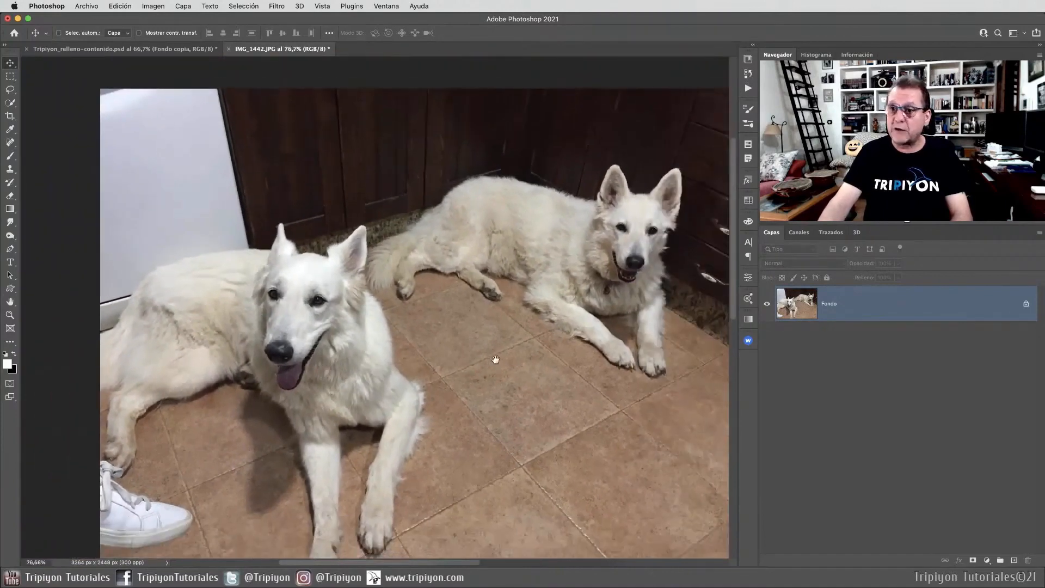
pyautogui.moveTo(504, 361); pyautogui.dragTo(455, 345)
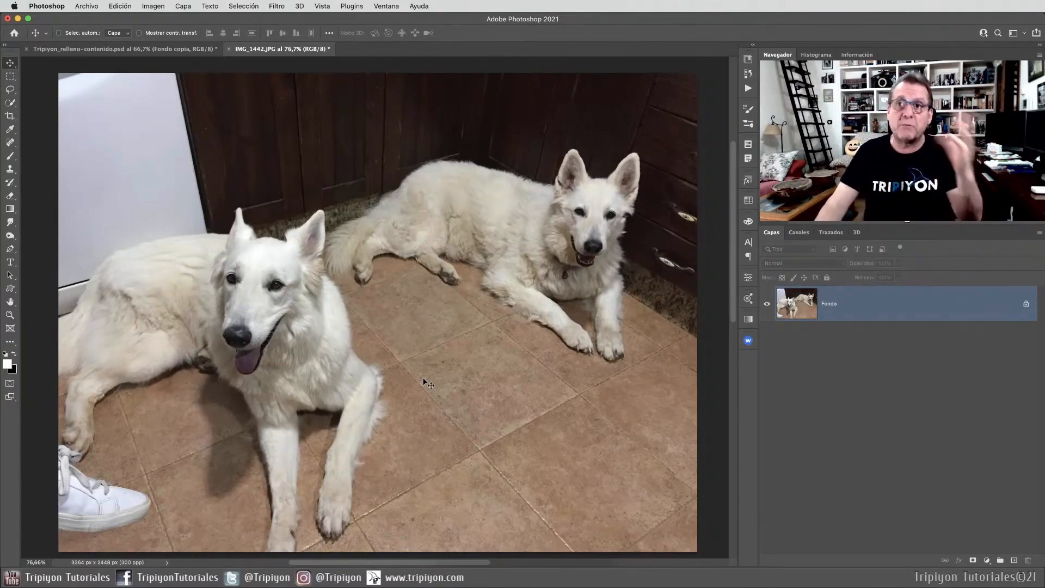
# Open the image size settings and try Conservar detalles (ampliación) resampling with 3% noise reduction.
pyautogui.click(153, 6)
pyautogui.click(178, 82)
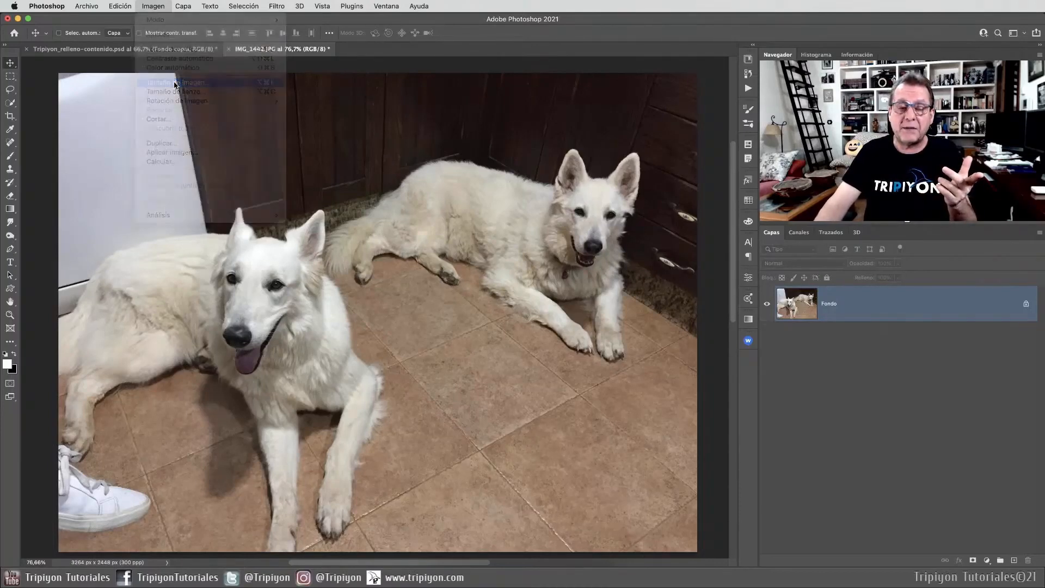
pyautogui.click(544, 255)
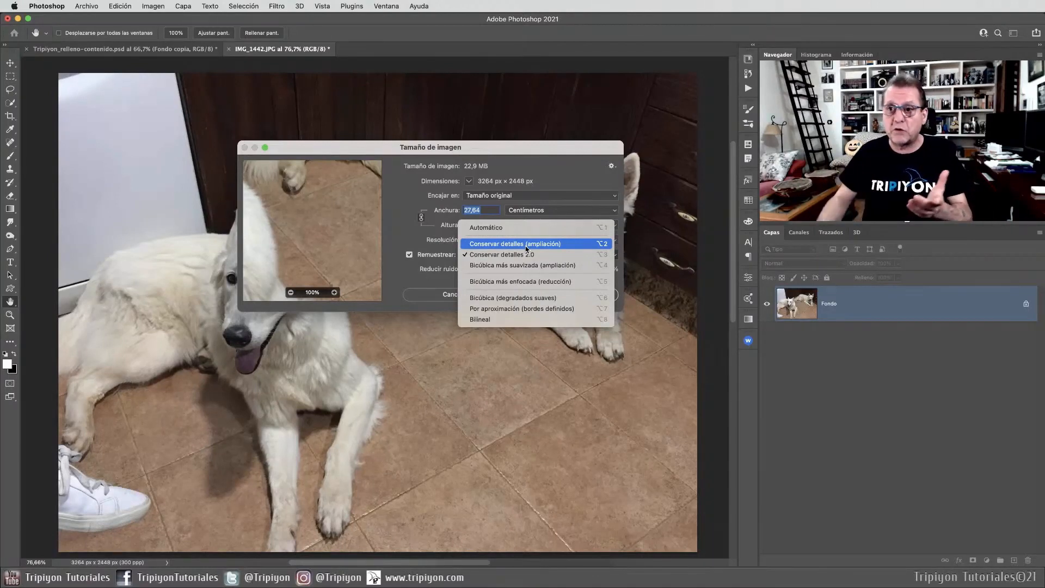
pyautogui.click(526, 244)
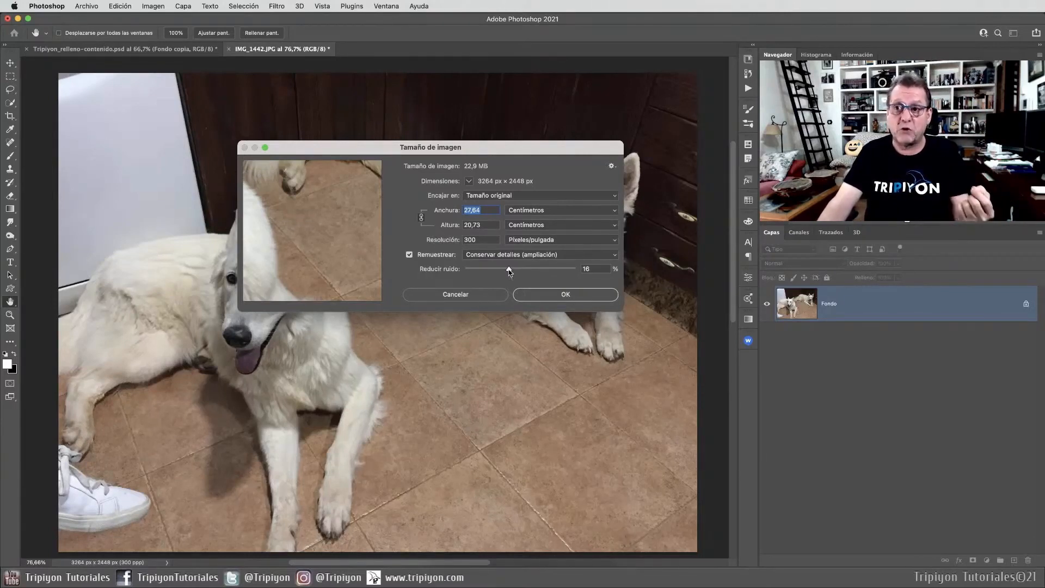
pyautogui.moveTo(509, 273); pyautogui.dragTo(473, 274)
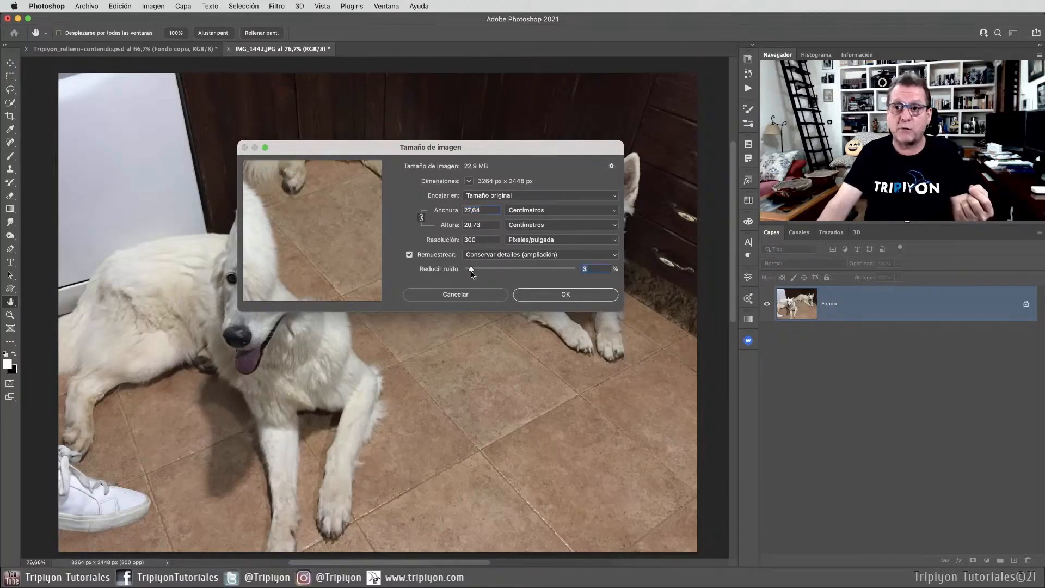
# Try the Bicúbica más suavizada (ampliación) resampling, set the method to Automático, and apply the image size settings.
pyautogui.click(512, 255)
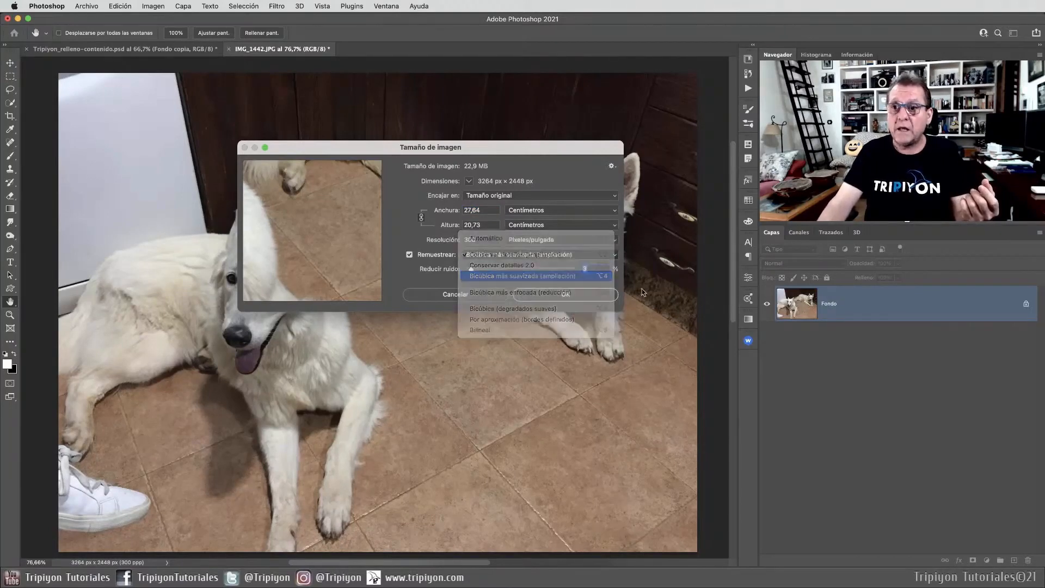
pyautogui.click(539, 276)
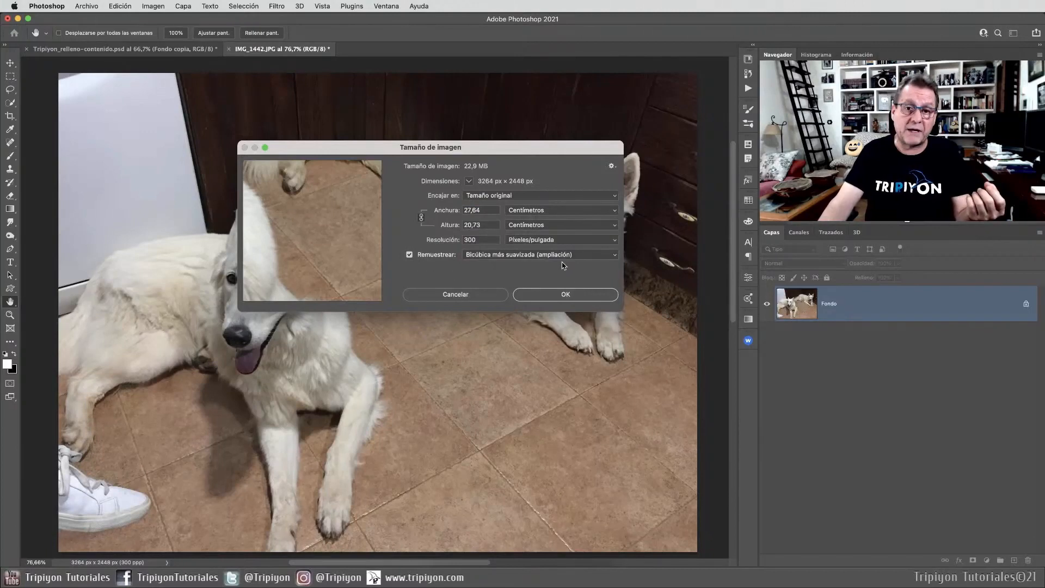
pyautogui.click(513, 256)
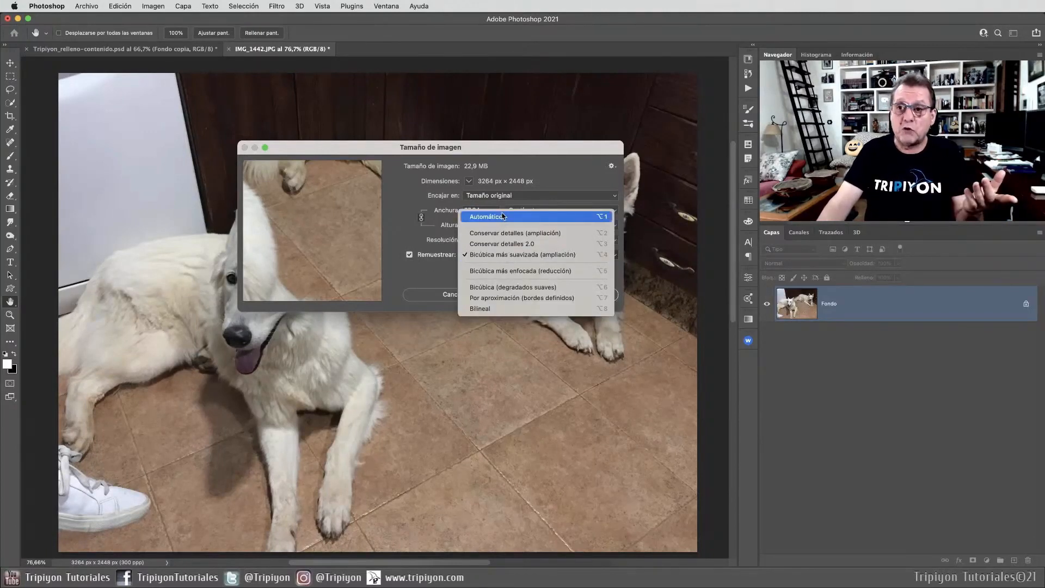
pyautogui.click(503, 217)
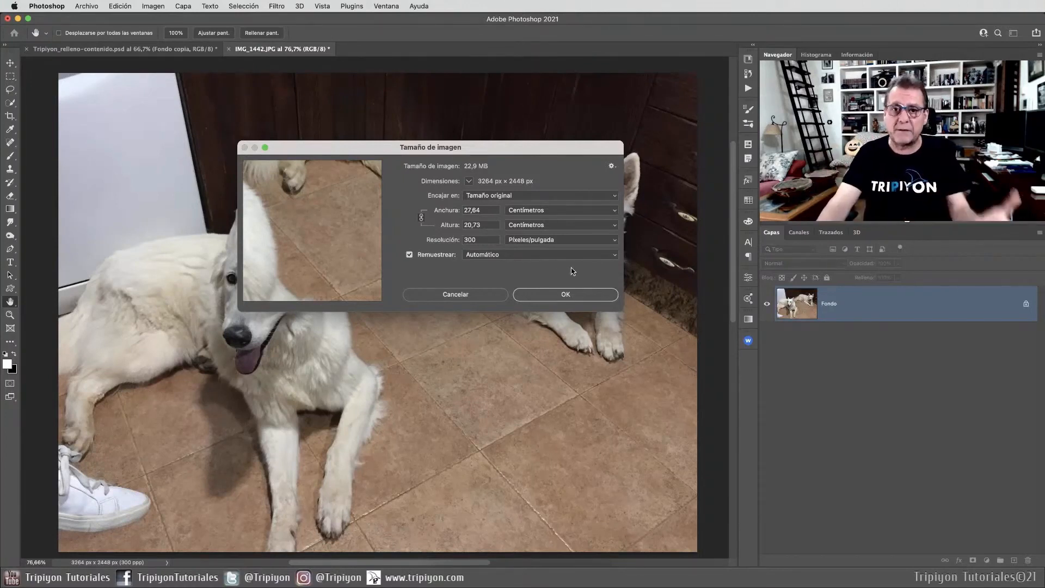
pyautogui.click(562, 294)
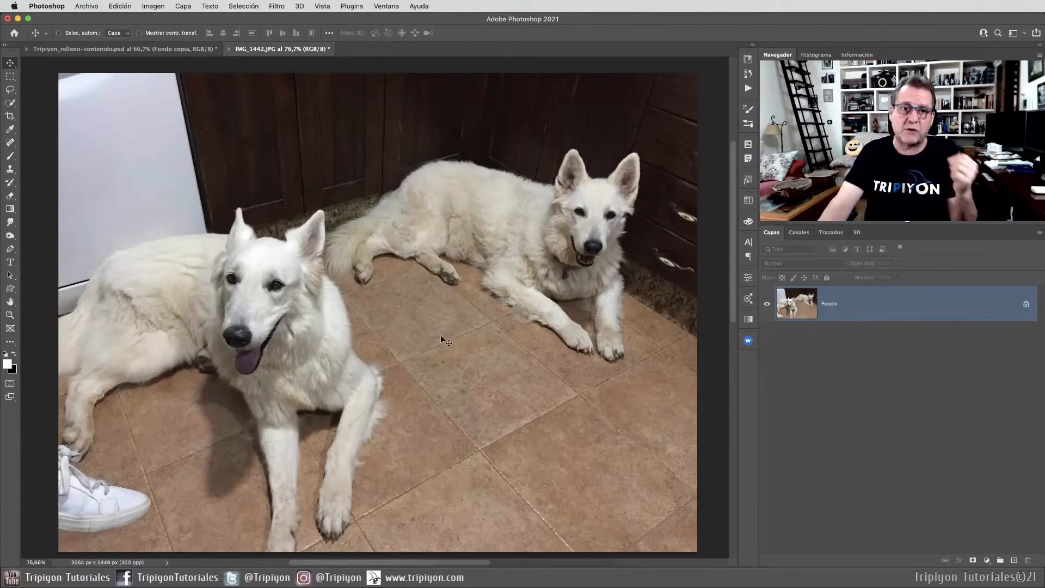
pyautogui.scroll(-1, 362, 270)
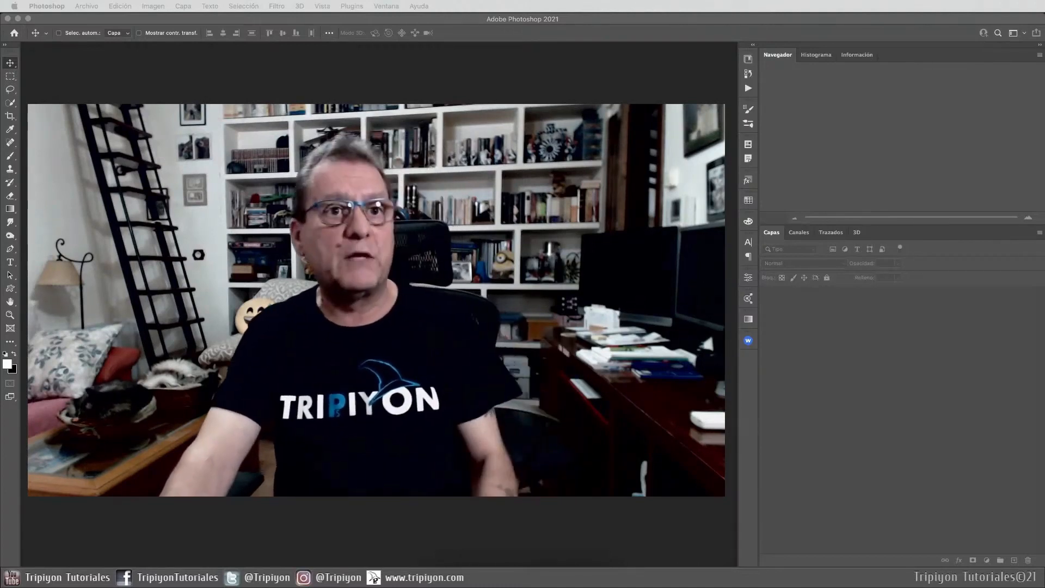
pyautogui.click(640, 39)
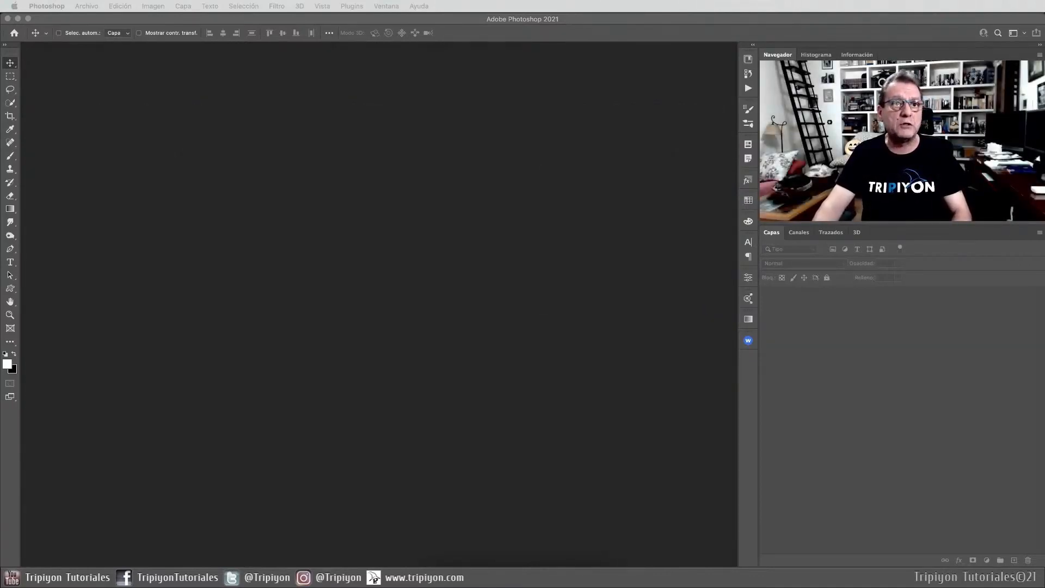
# Open the recent file Tripiyon_relleno-contenido.psd and make its Fondo copia layer visible.
pyautogui.click(87, 6)
pyautogui.moveTo(93, 59)
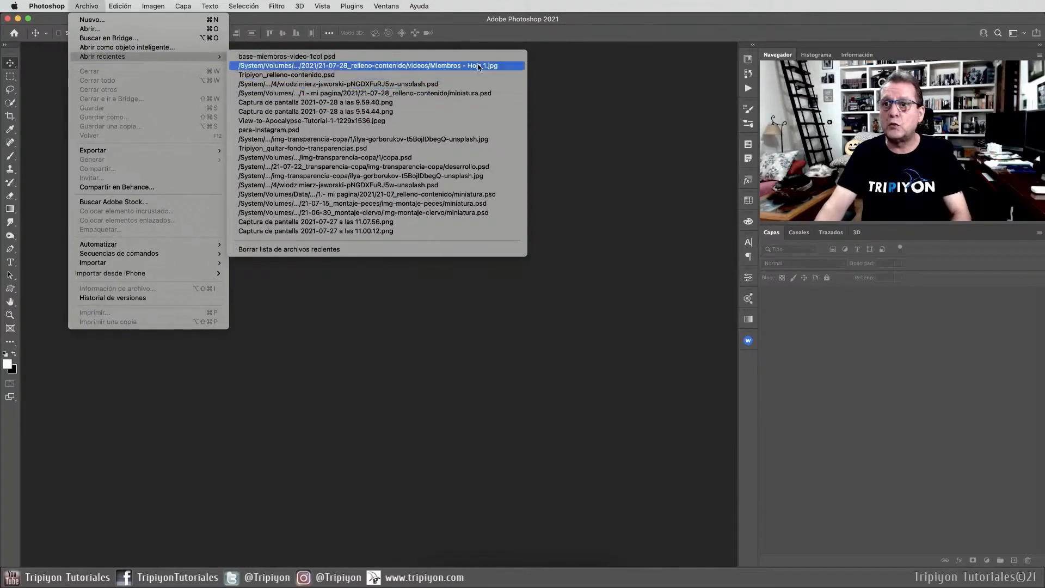
pyautogui.click(350, 74)
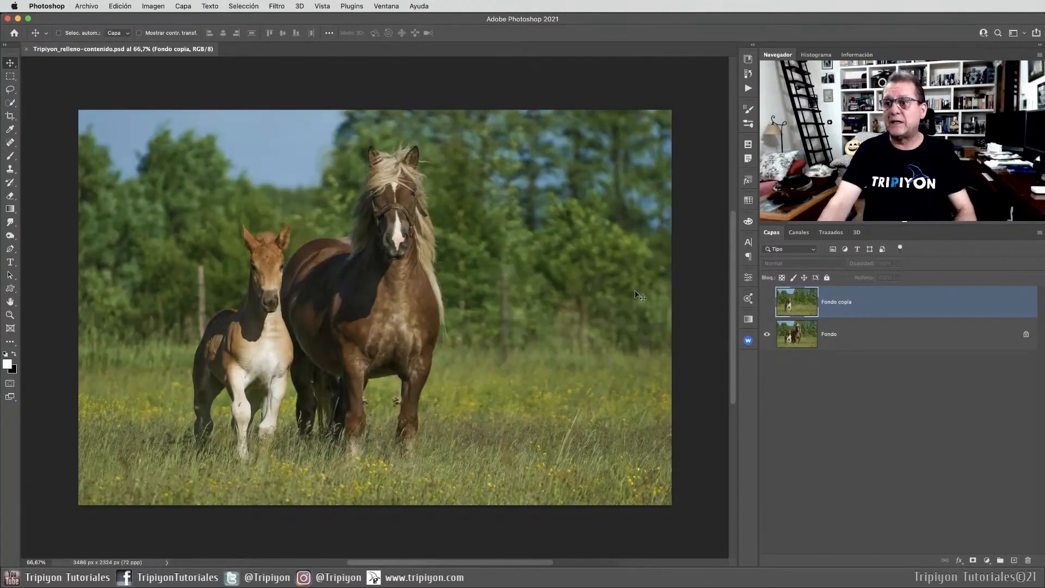
pyautogui.click(767, 301)
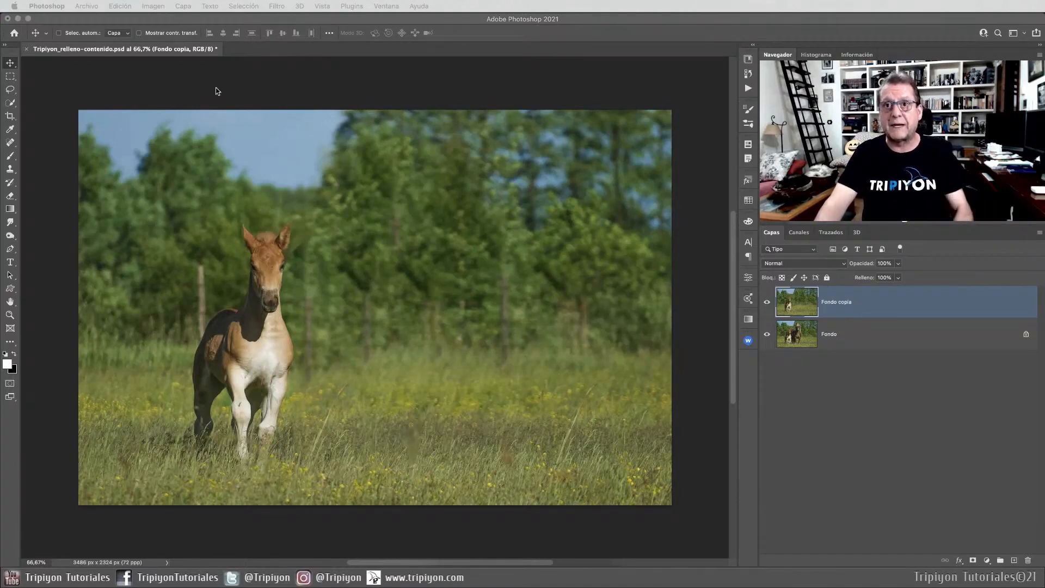
pyautogui.click(116, 6)
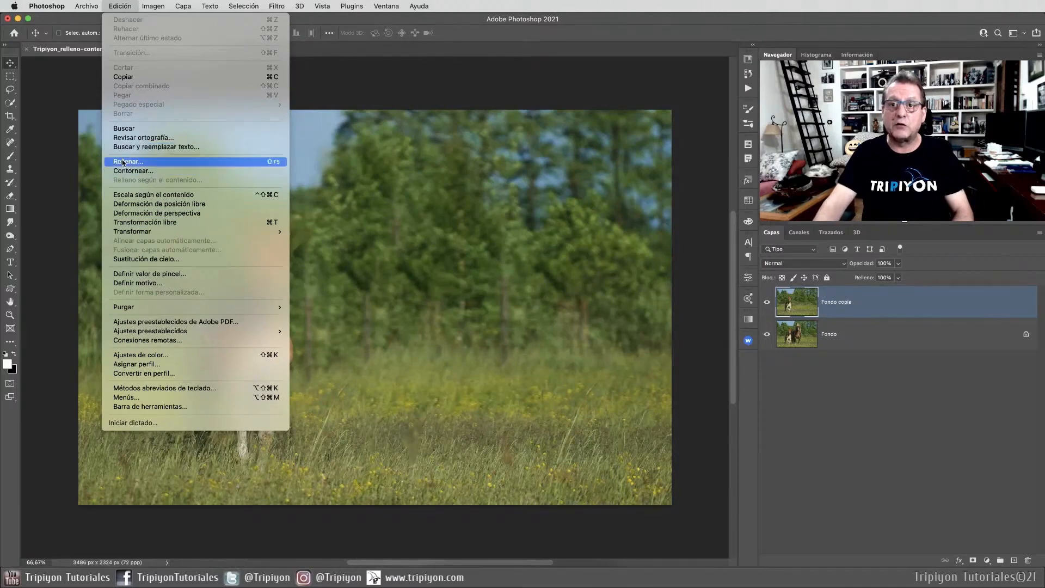
pyautogui.click(494, 61)
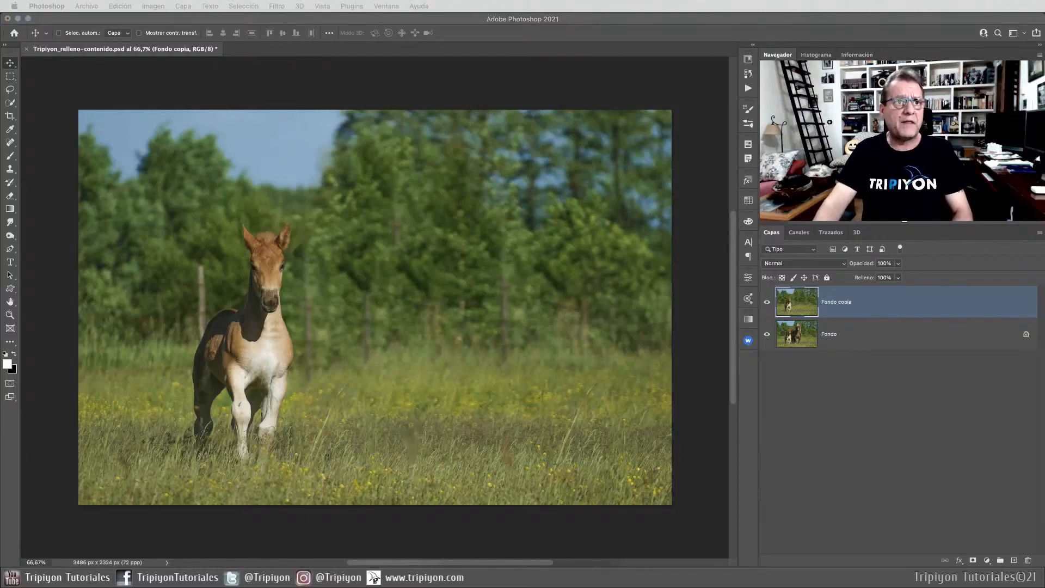
pyautogui.click(579, 27)
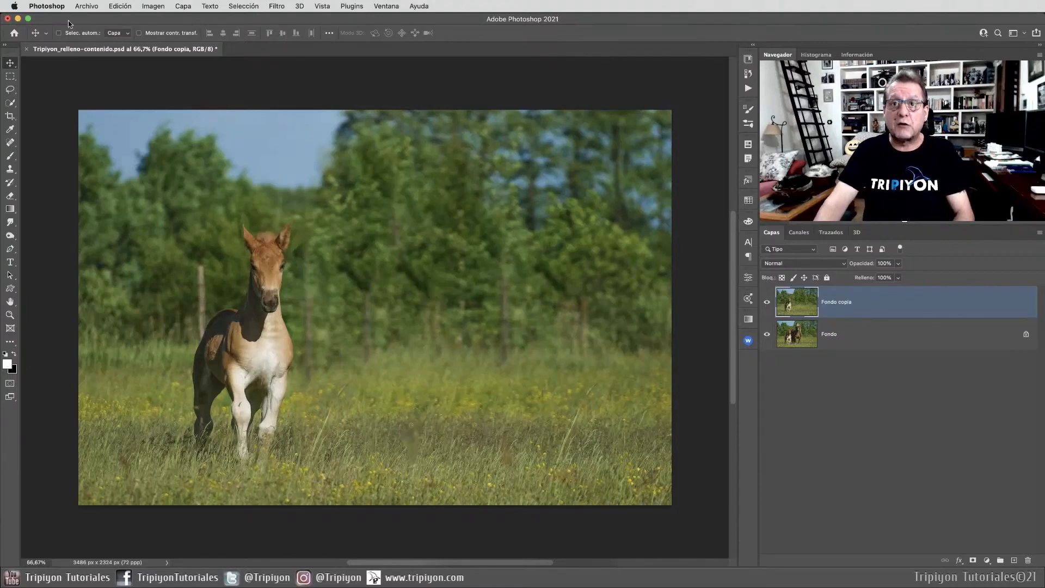
# Examine the file formats offered when saving the horse document under a new name, and cancel the save.
pyautogui.click(84, 7)
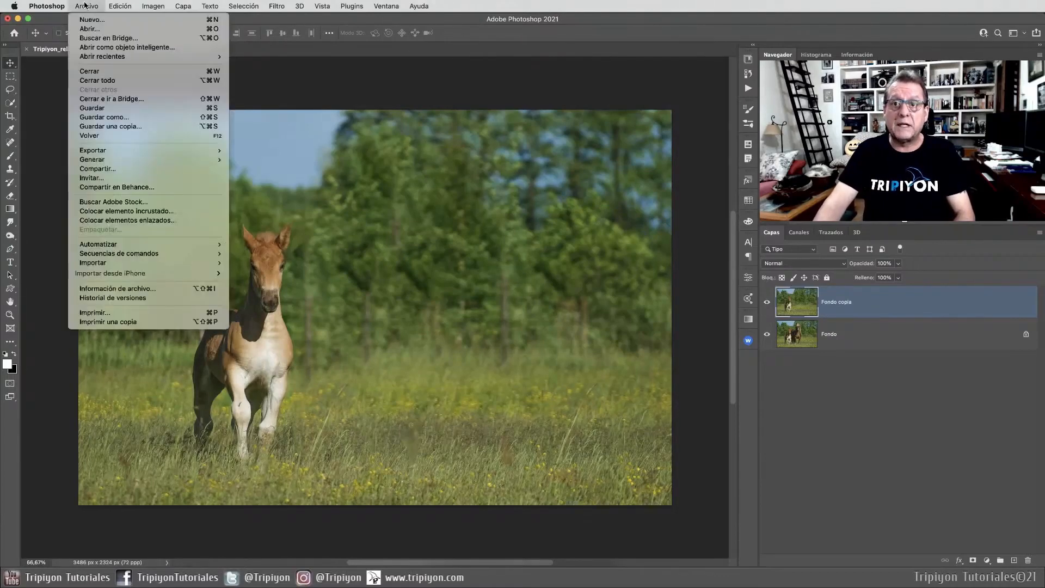
pyautogui.click(112, 117)
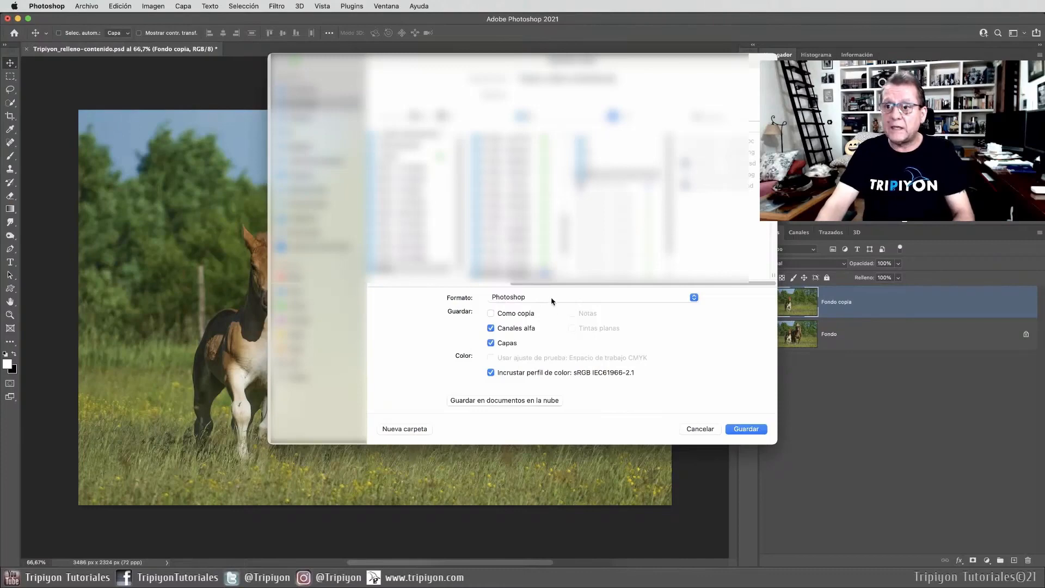
pyautogui.click(551, 299)
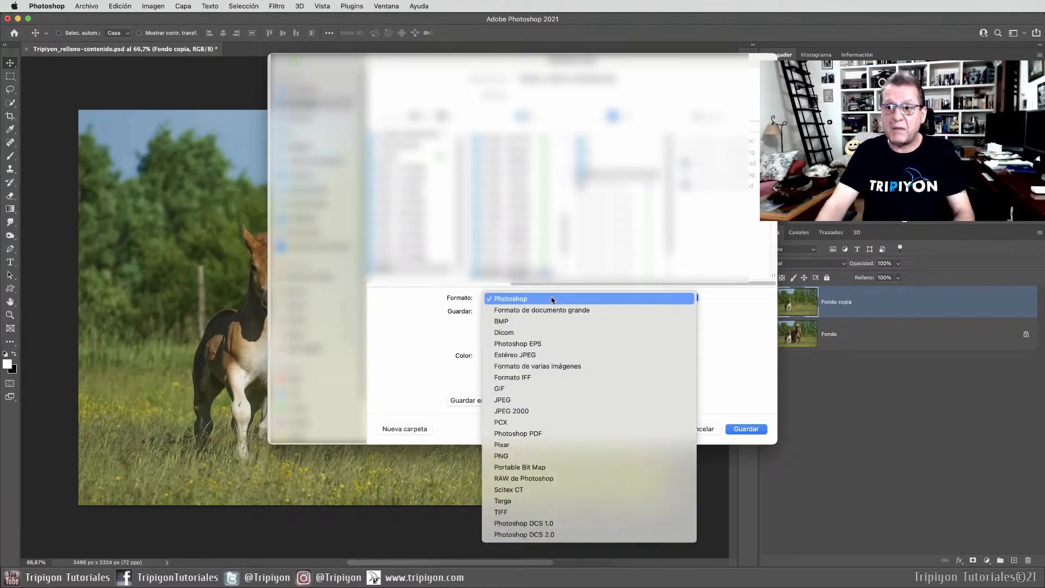
pyautogui.click(383, 369)
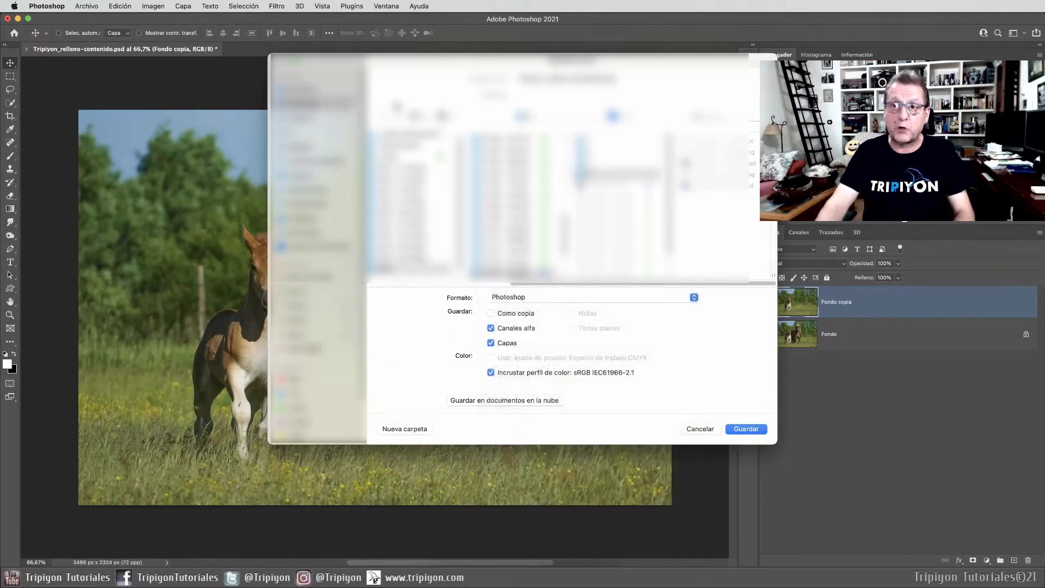
pyautogui.click(697, 430)
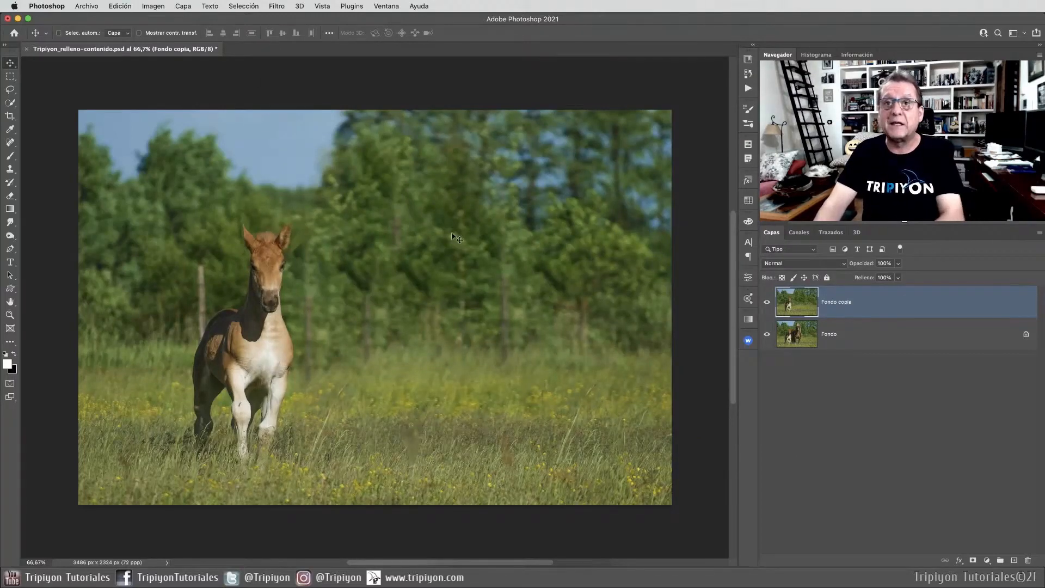
# Examine the file formats offered when saving a copy of the horse document, and cancel without saving.
pyautogui.click(87, 6)
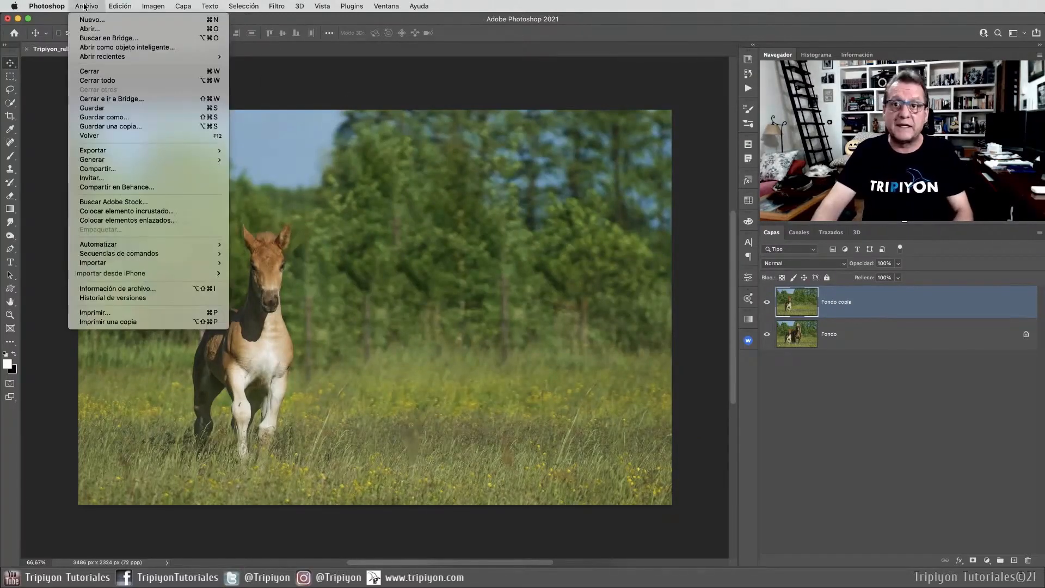
pyautogui.click(138, 129)
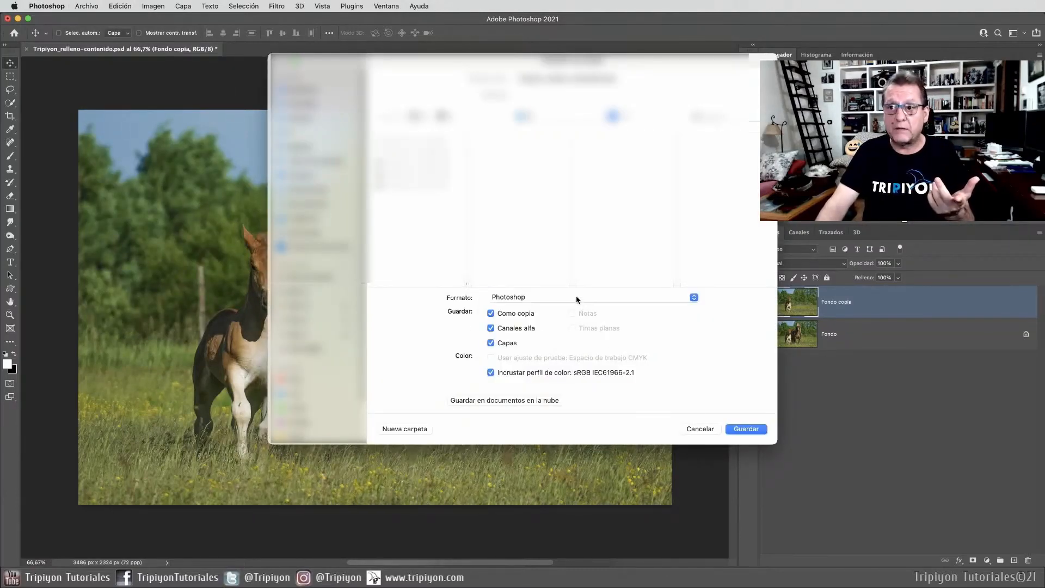
pyautogui.click(578, 300)
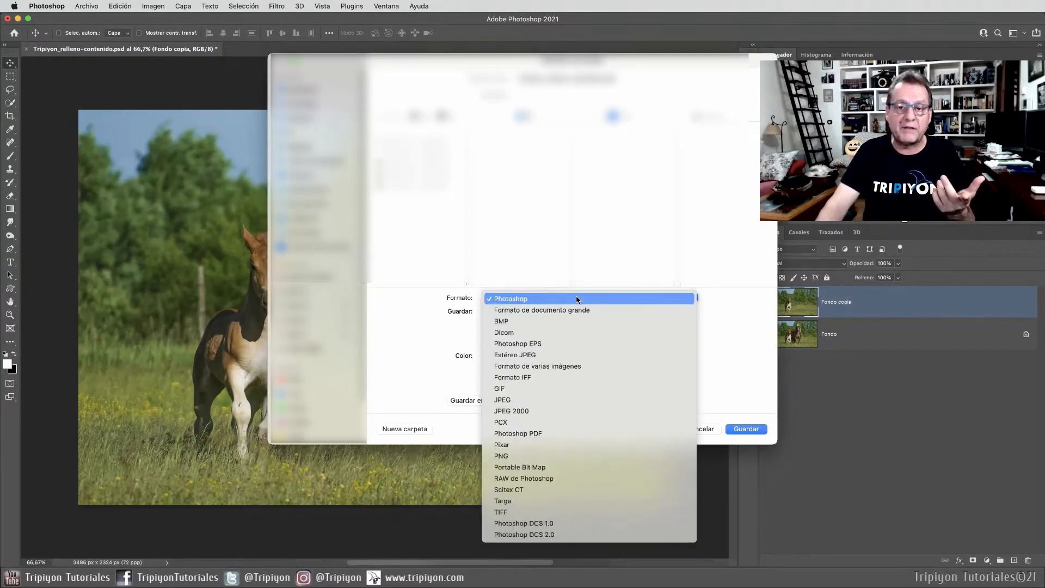
pyautogui.click(397, 380)
pyautogui.click(712, 430)
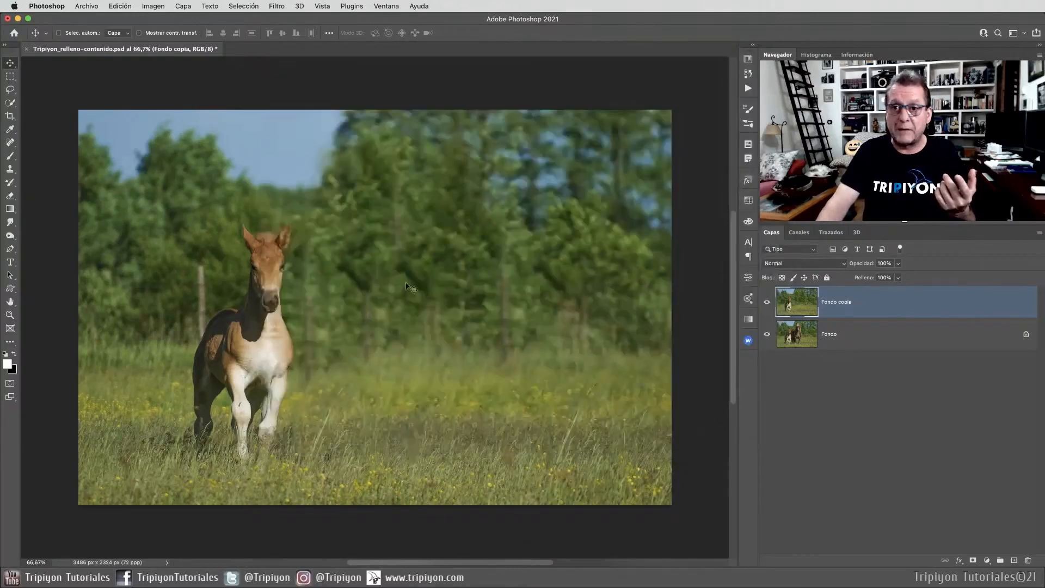
# Enable the legacy Save As option (Habilitar "Guardar como" antiguo) in the file handling preferences and apply the change.
pyautogui.click(51, 9)
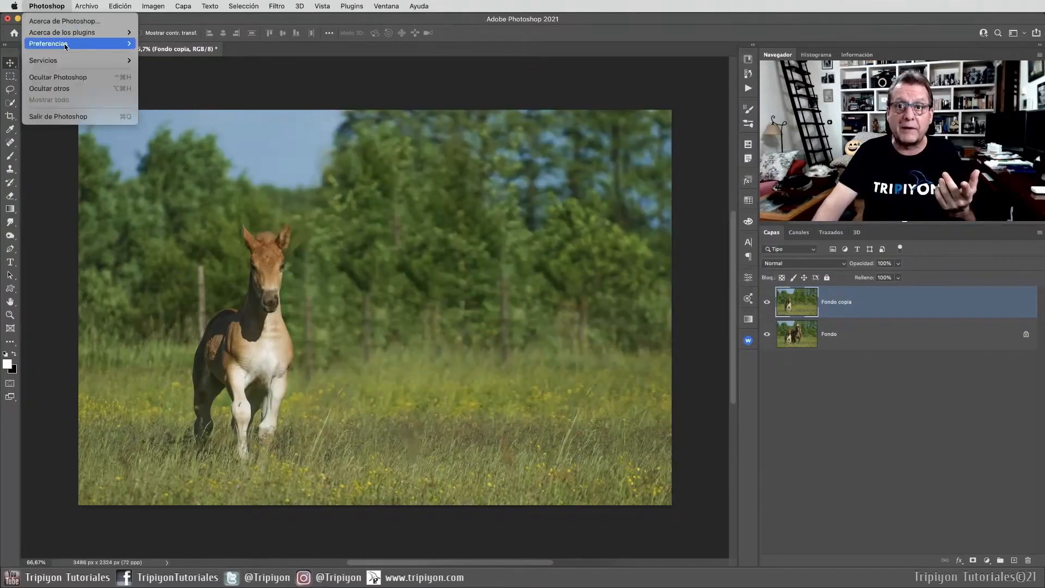
pyautogui.moveTo(98, 44)
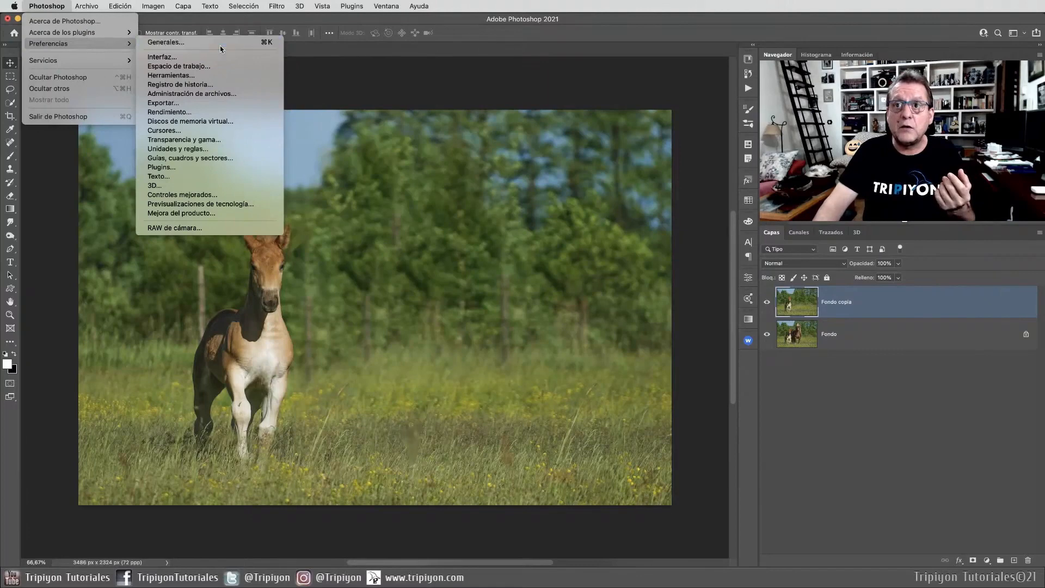
pyautogui.click(210, 57)
pyautogui.click(131, 188)
pyautogui.click(124, 197)
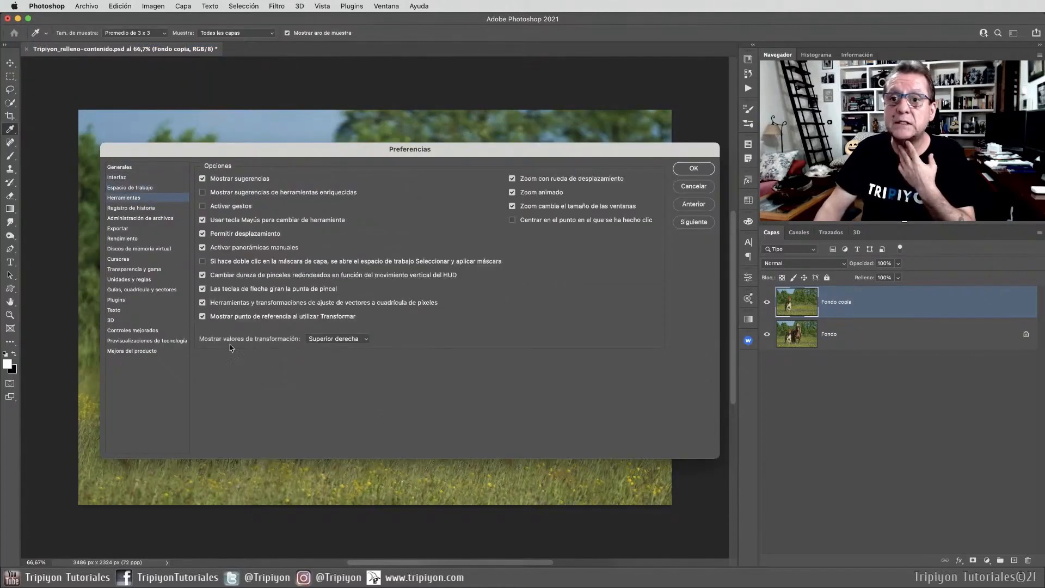
pyautogui.click(142, 218)
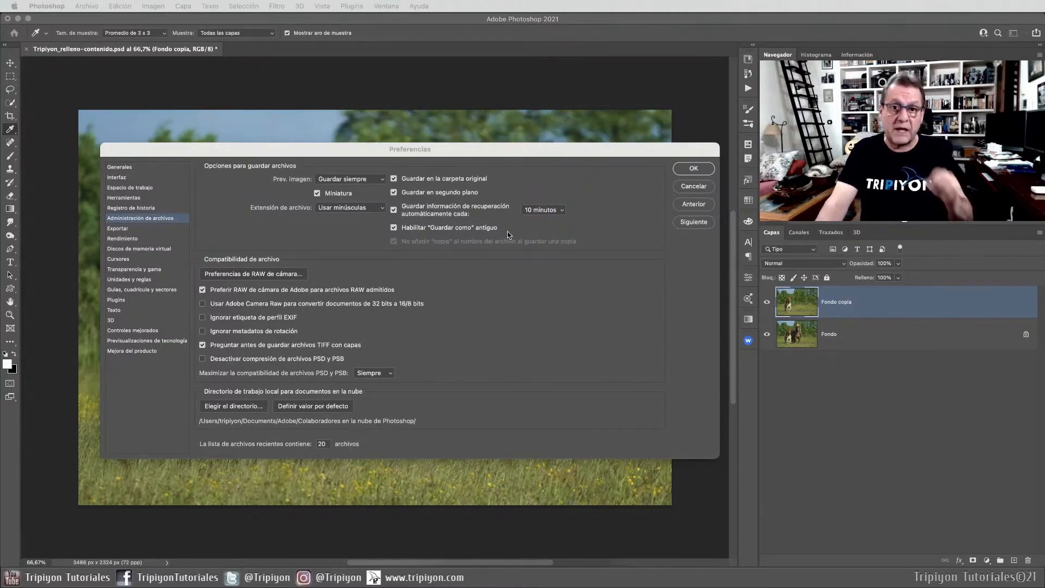
pyautogui.click(693, 169)
pyautogui.press('v')
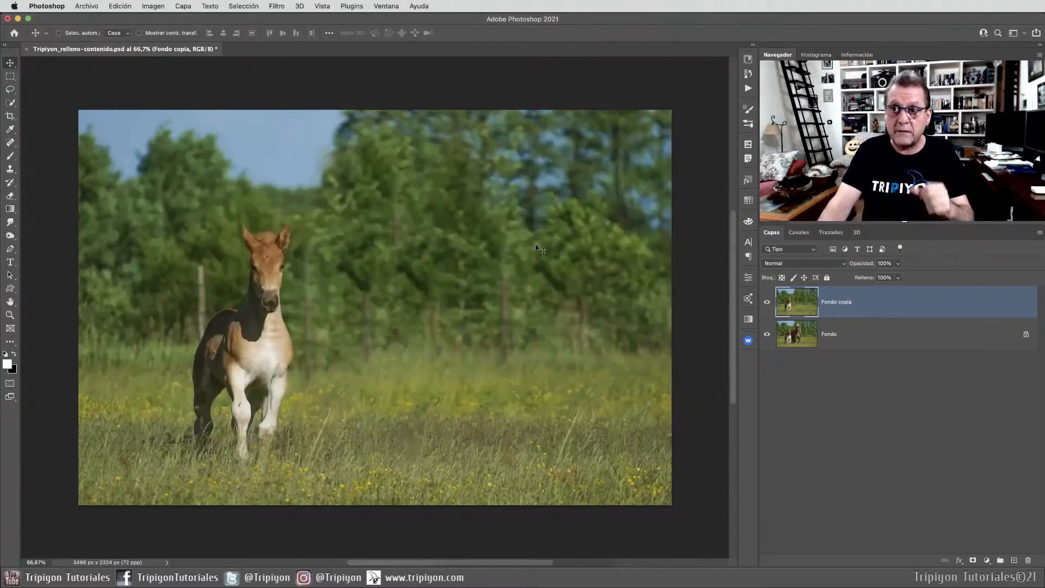
# Examine the file formats offered when saving the horse document with the legacy Save As enabled, and cancel without saving.
pyautogui.click(86, 6)
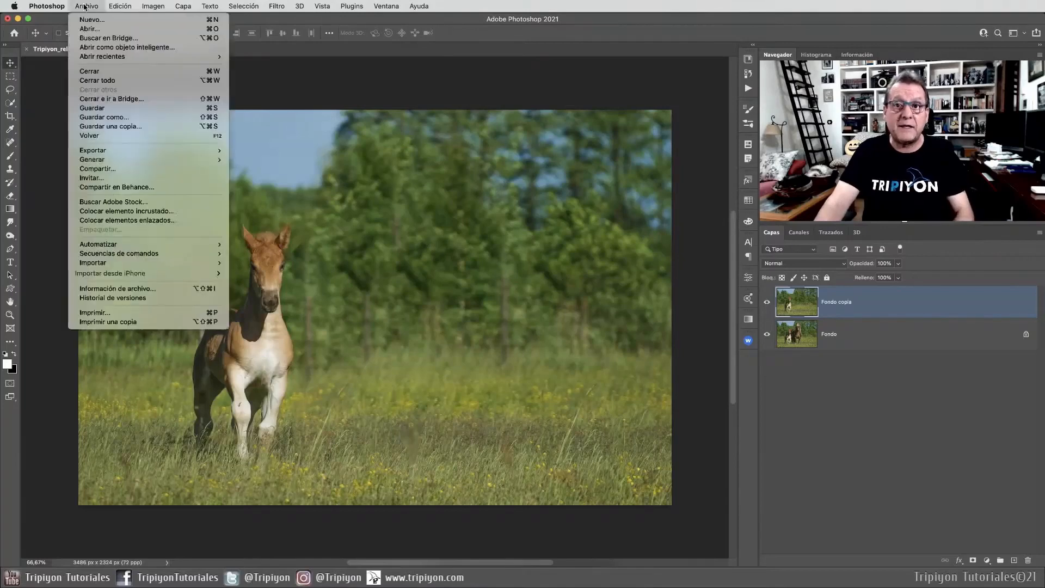
pyautogui.click(130, 117)
pyautogui.click(588, 298)
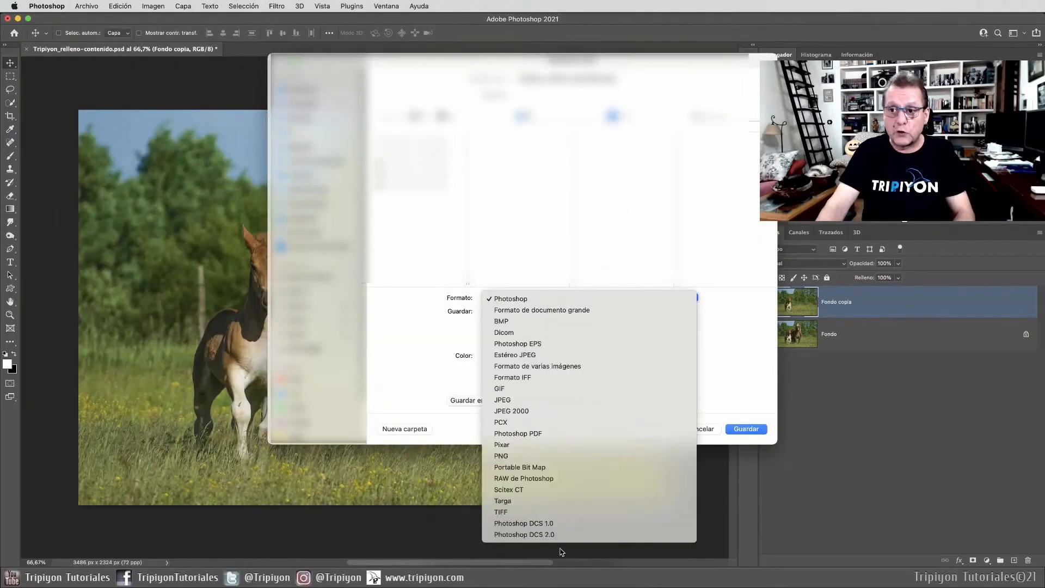
pyautogui.click(700, 429)
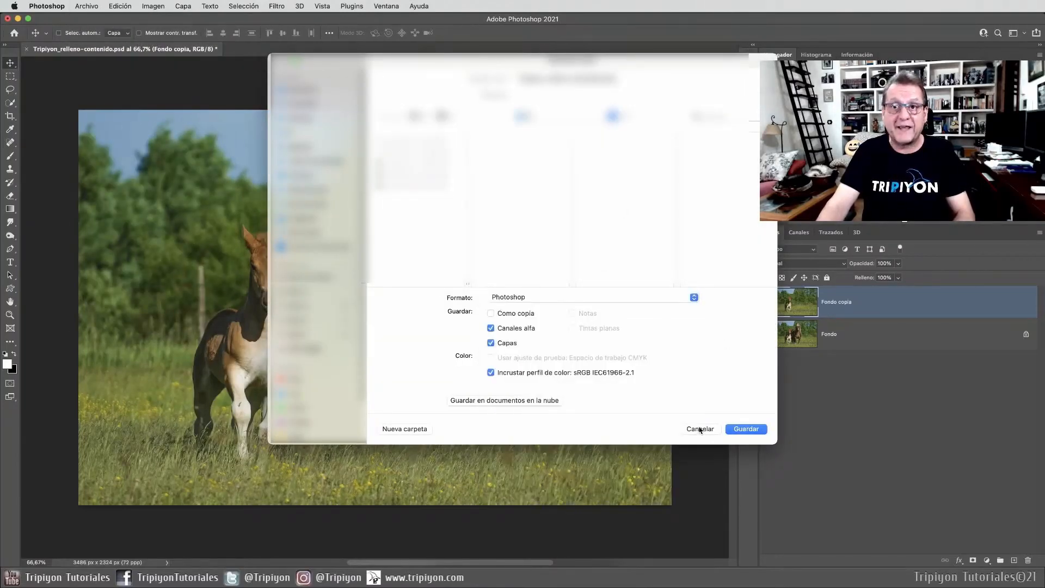
pyautogui.click(700, 430)
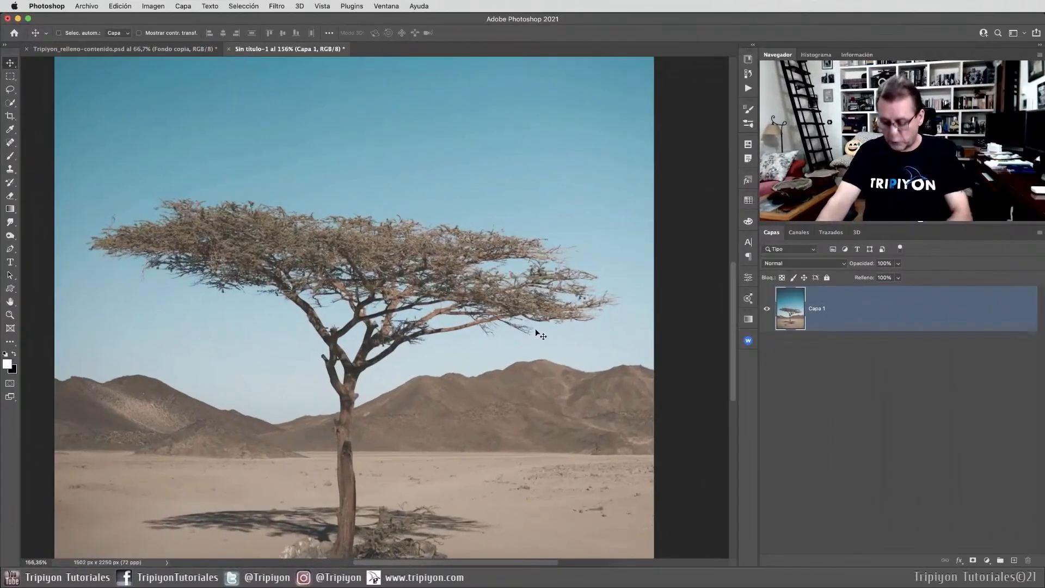
pyautogui.scroll(5, 331, 246)
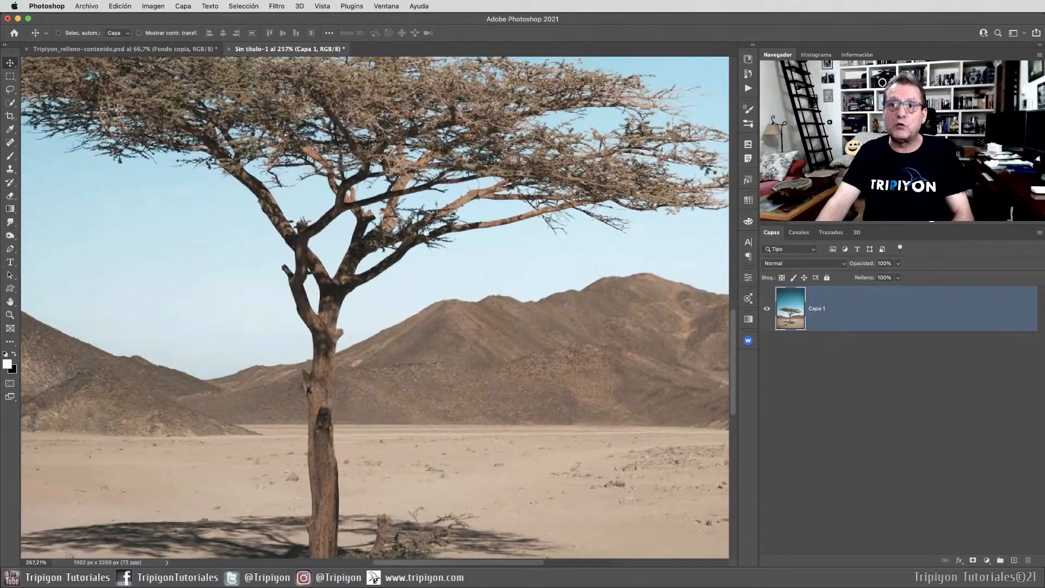
pyautogui.moveTo(427, 231); pyautogui.dragTo(430, 269)
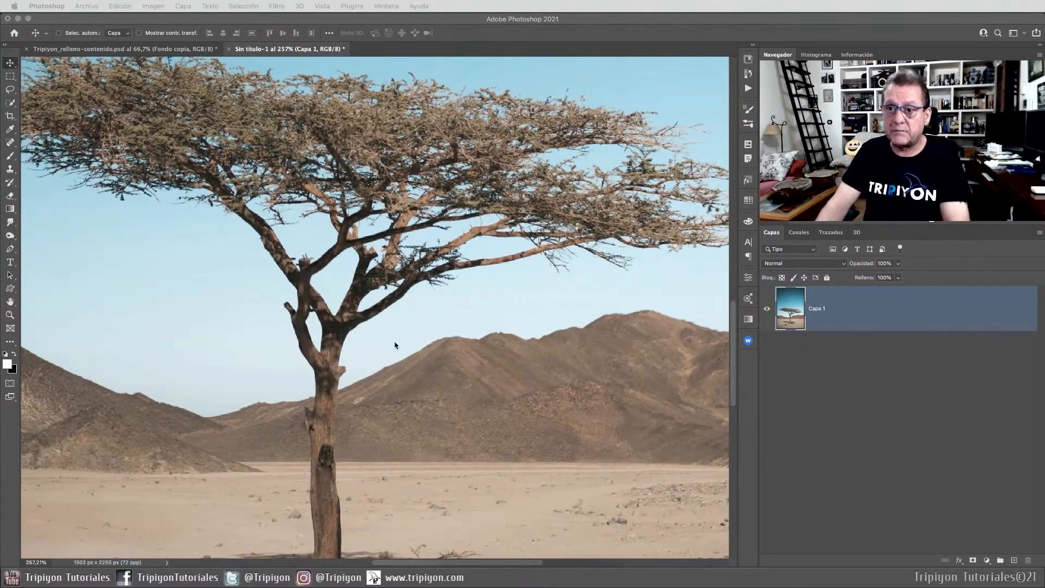
pyautogui.scroll(3, 357, 337)
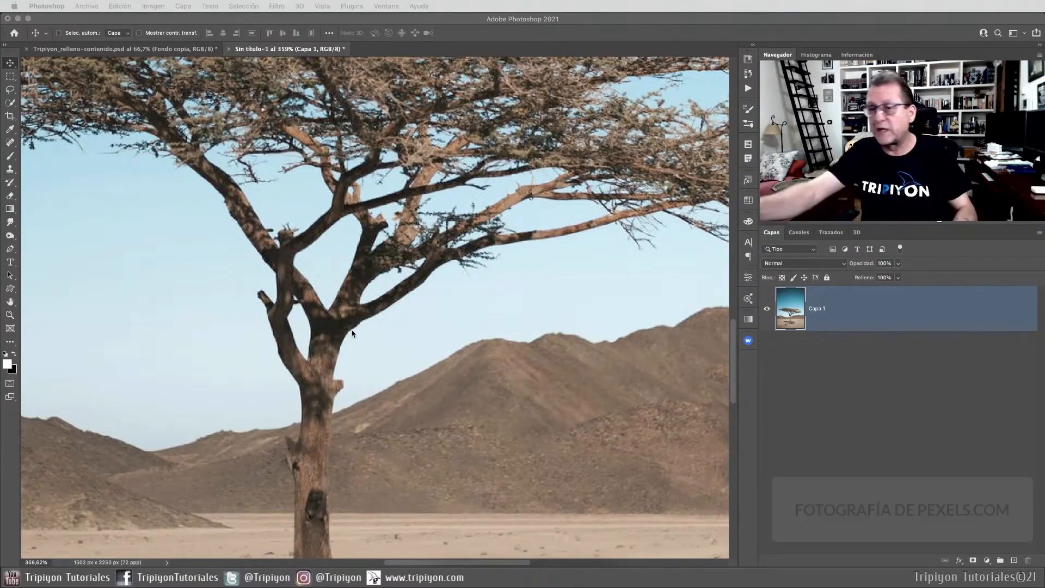
pyautogui.click(436, 357)
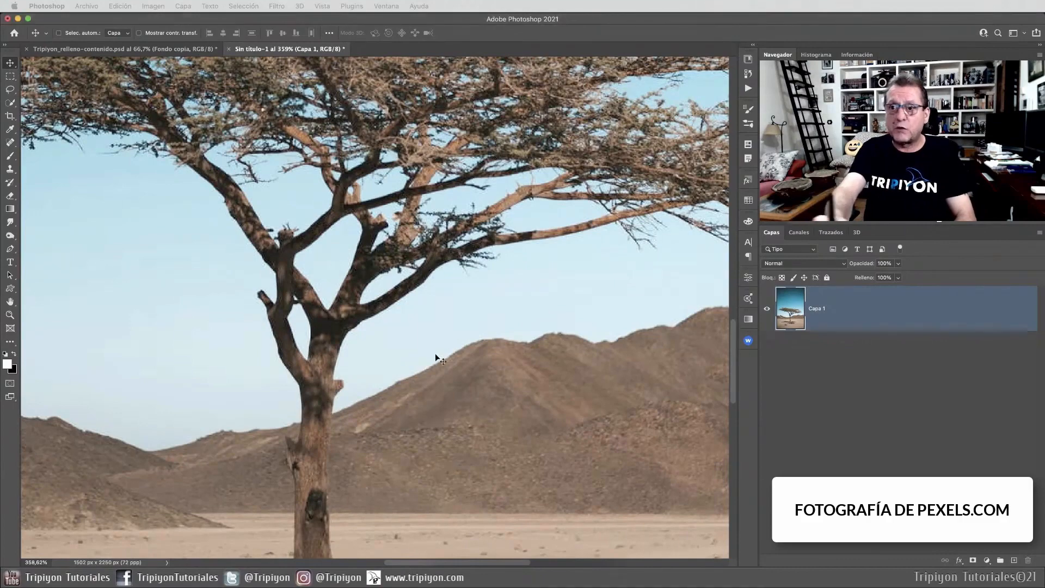
pyautogui.moveTo(481, 343); pyautogui.dragTo(410, 401)
pyautogui.scroll(-3, 457, 407)
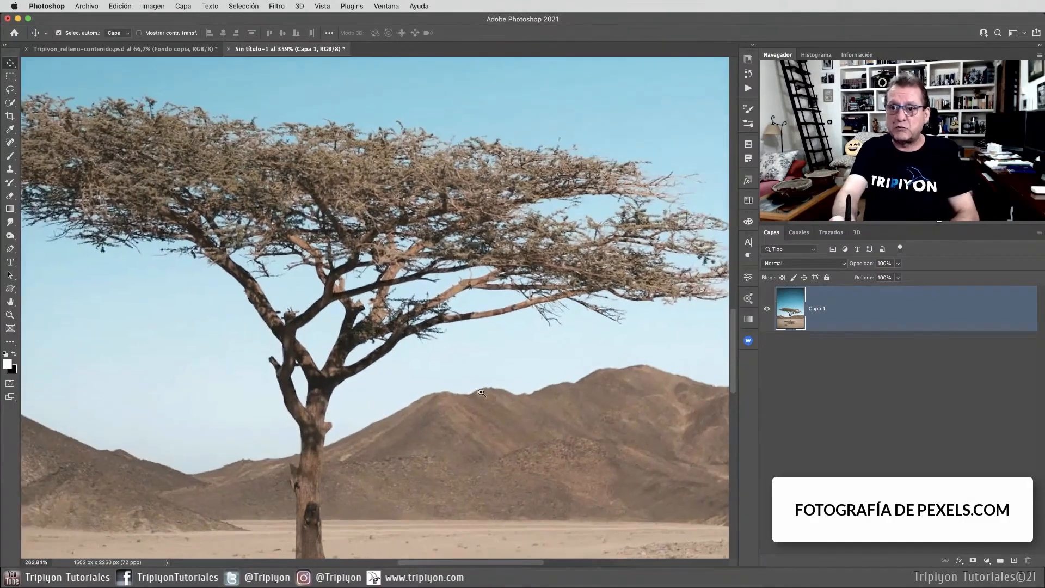
pyautogui.moveTo(484, 414); pyautogui.dragTo(501, 379)
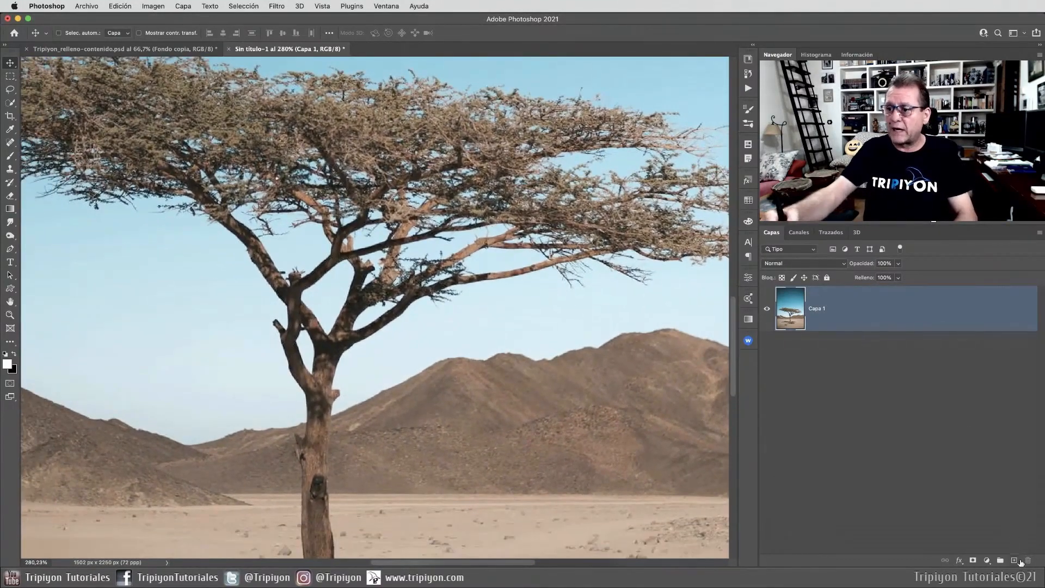
# Add a new empty layer above Capa 1 in the tree document and name it clonados.
pyautogui.click(1014, 560)
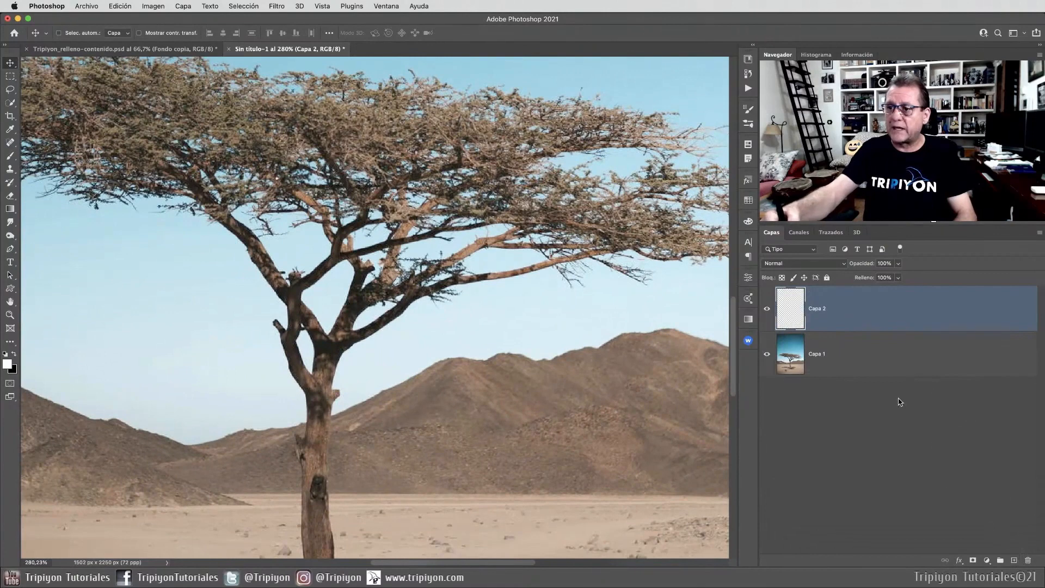
pyautogui.doubleClick(818, 308)
pyautogui.write('clonados')
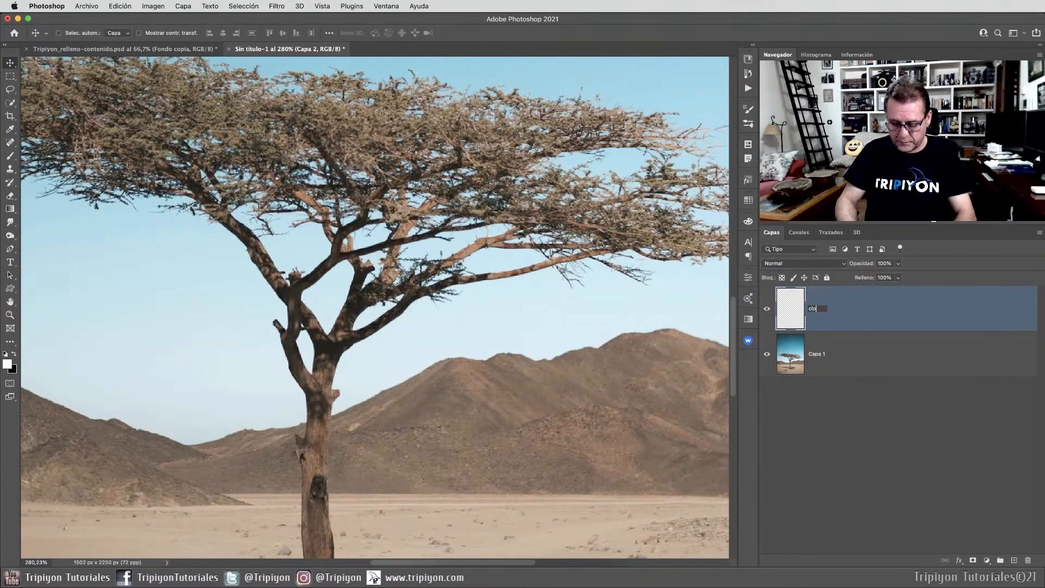
pyautogui.press('Return')
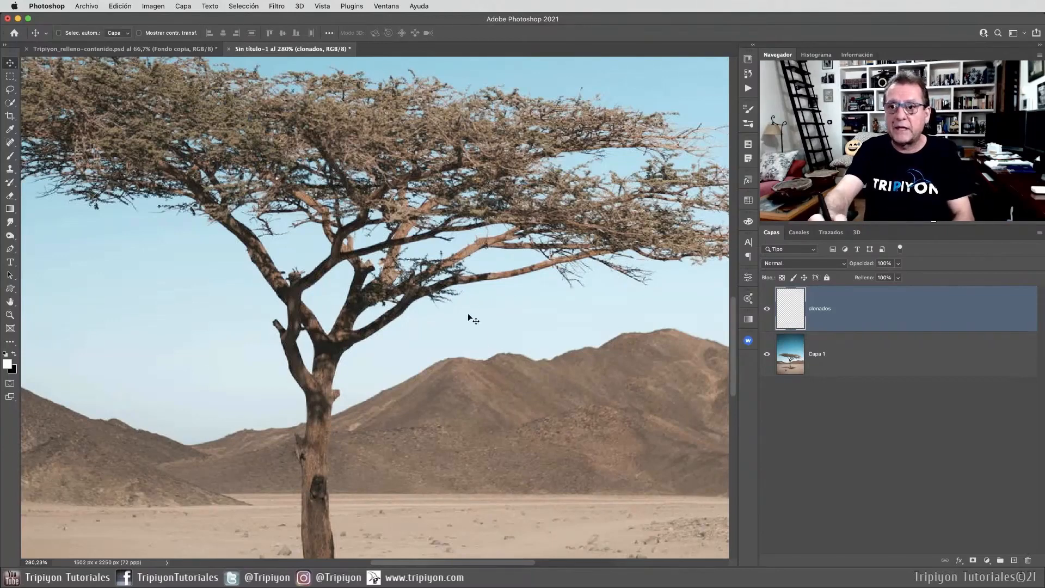
# Activate the Clone Stamp tool and set it to sample from all layers (Todas).
pyautogui.moveTo(453, 399); pyautogui.dragTo(481, 381)
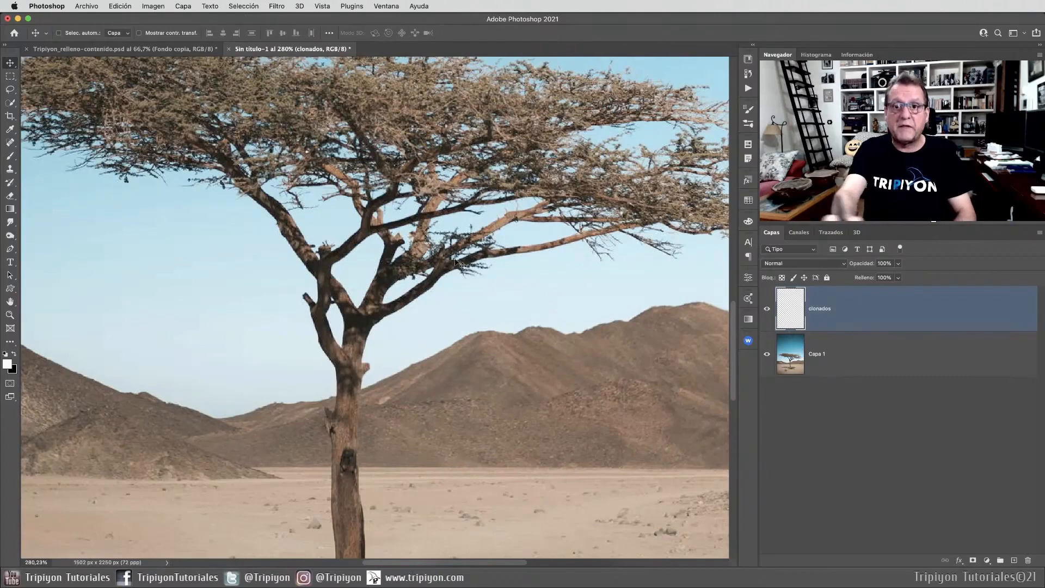
pyautogui.click(10, 169)
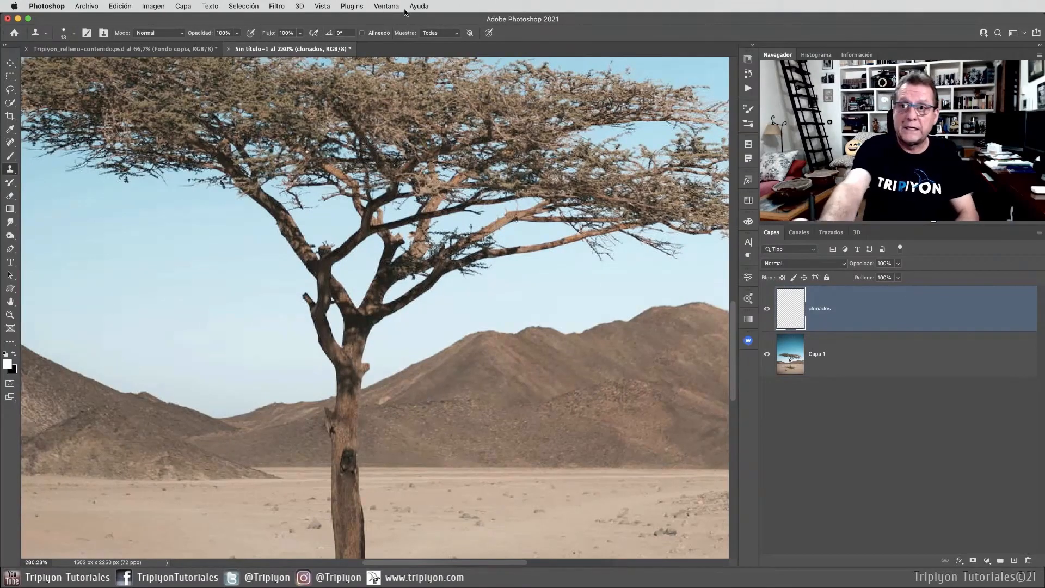
pyautogui.click(454, 34)
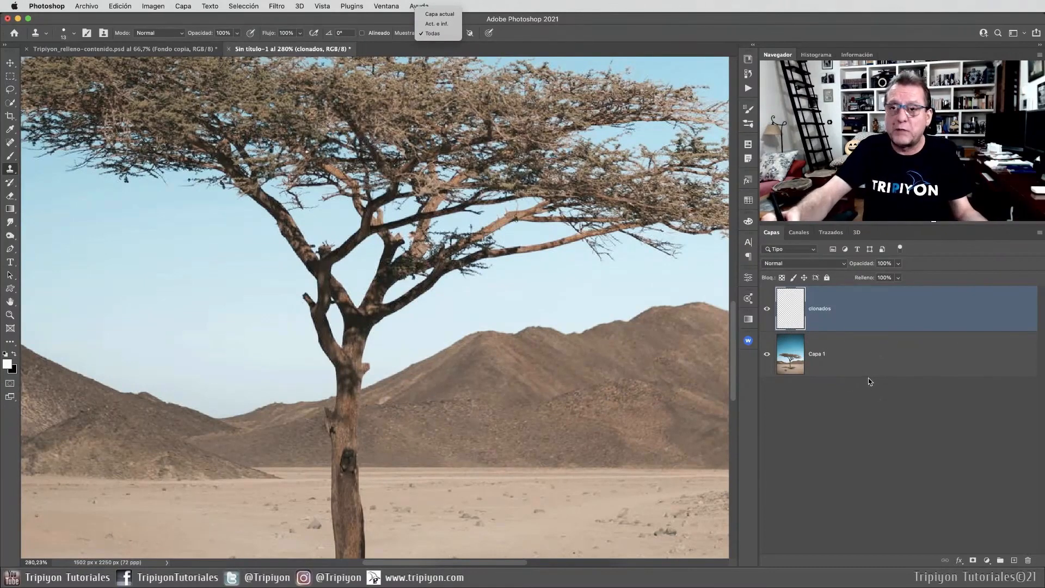
pyautogui.click(434, 33)
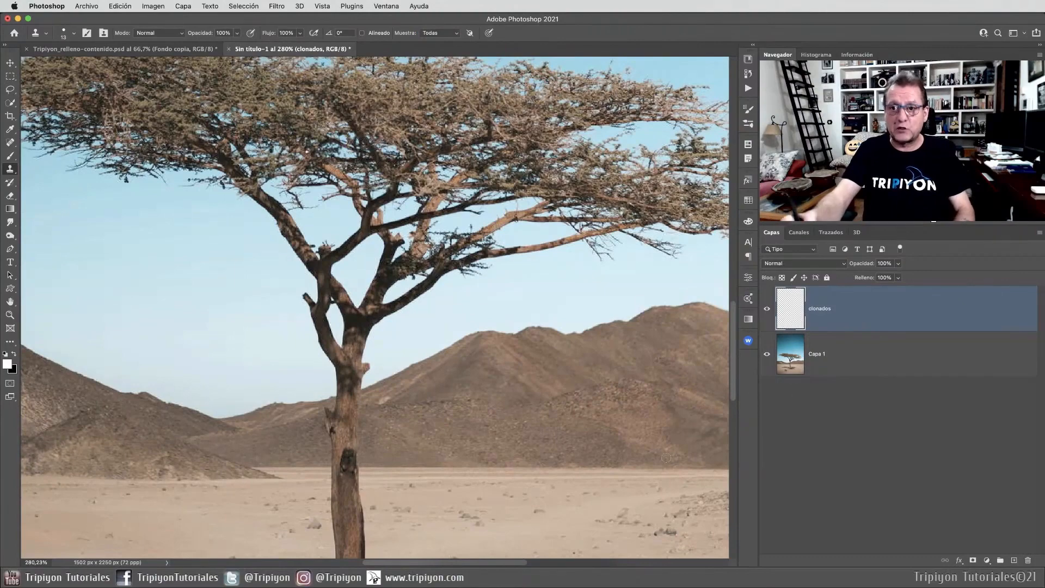
# Sample the base of the tree's lower branch and clone the branch onto the trunk's cut stump, extending it over the mountain.
pyautogui.moveTo(534, 203); pyautogui.dragTo(569, 204)
pyautogui.moveTo(378, 407); pyautogui.dragTo(405, 443)
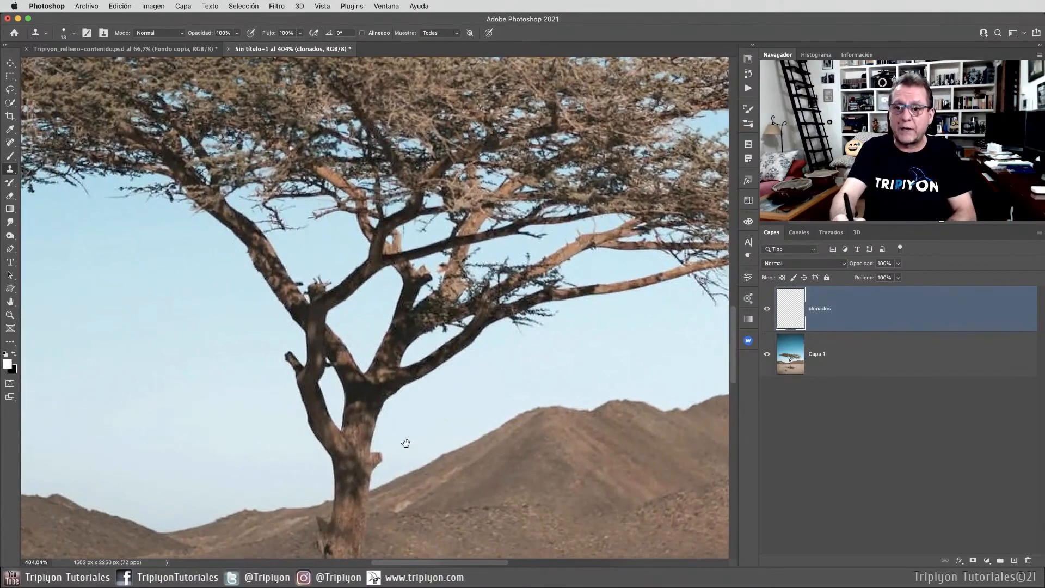
pyautogui.moveTo(448, 352); pyautogui.dragTo(495, 357)
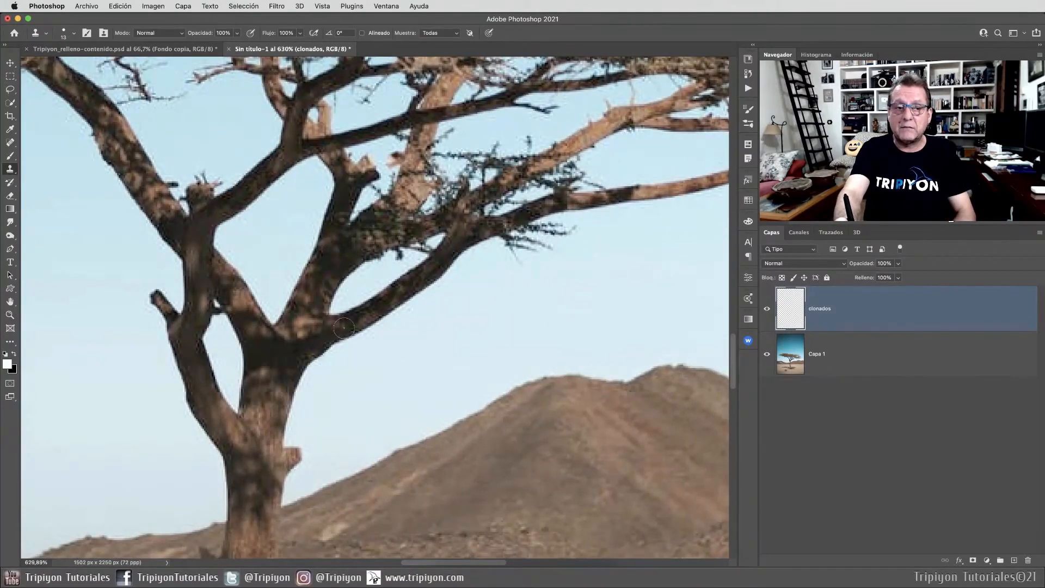
pyautogui.keyDown('alt'); pyautogui.click(310, 344); pyautogui.keyUp('alt')
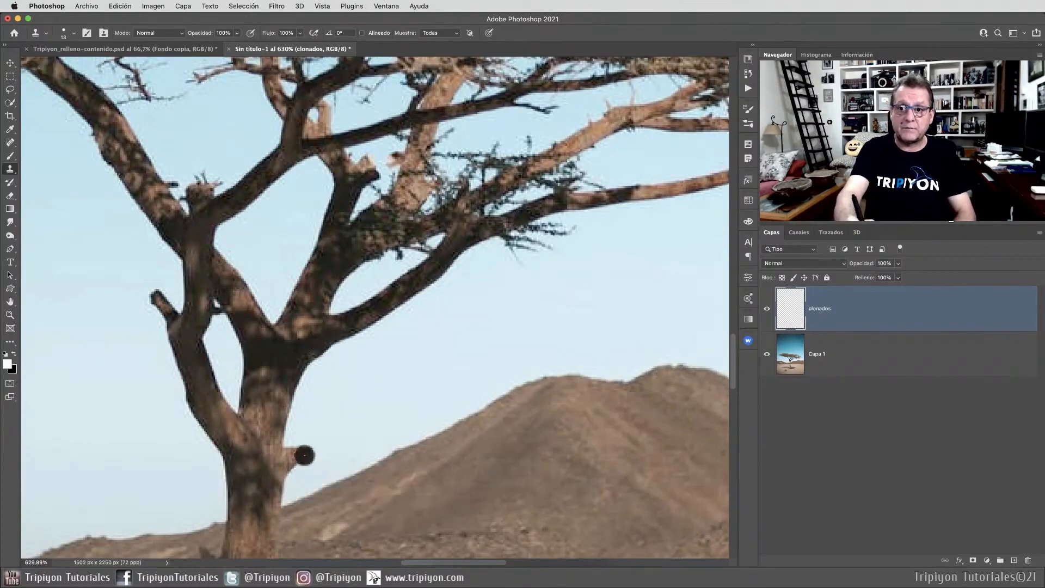
pyautogui.moveTo(311, 444)
pyautogui.mouseDown()
pyautogui.moveTo(289, 457)
pyautogui.moveTo(308, 453)
pyautogui.moveTo(291, 456)
pyautogui.moveTo(327, 421)
pyautogui.moveTo(364, 429)
pyautogui.moveTo(457, 343)
pyautogui.moveTo(681, 298)
pyautogui.mouseUp()
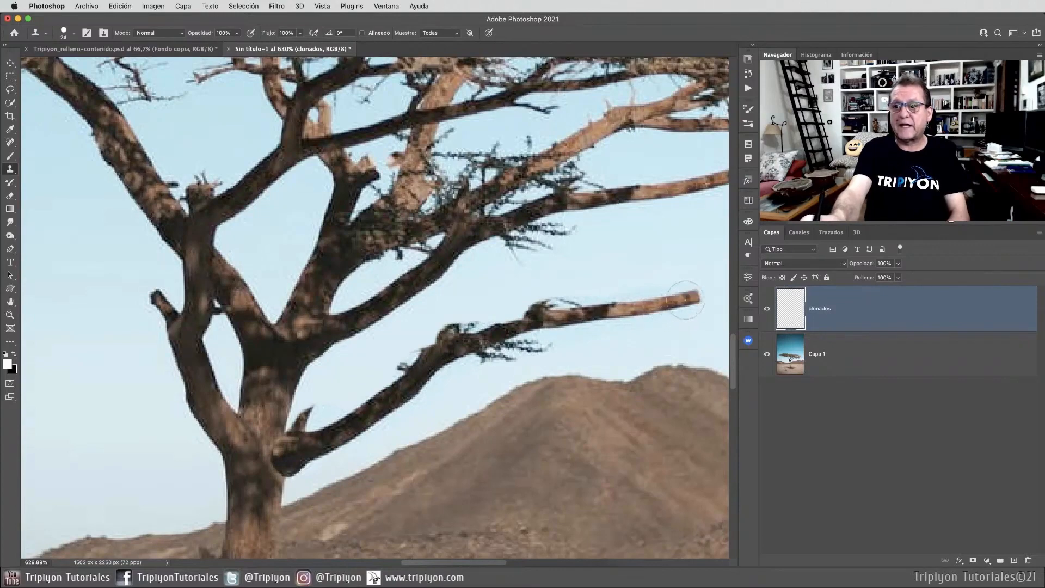
# Hide and show the clonados layer to compare the tree without and with the cloned branch.
pyautogui.scroll(-3, 471, 347)
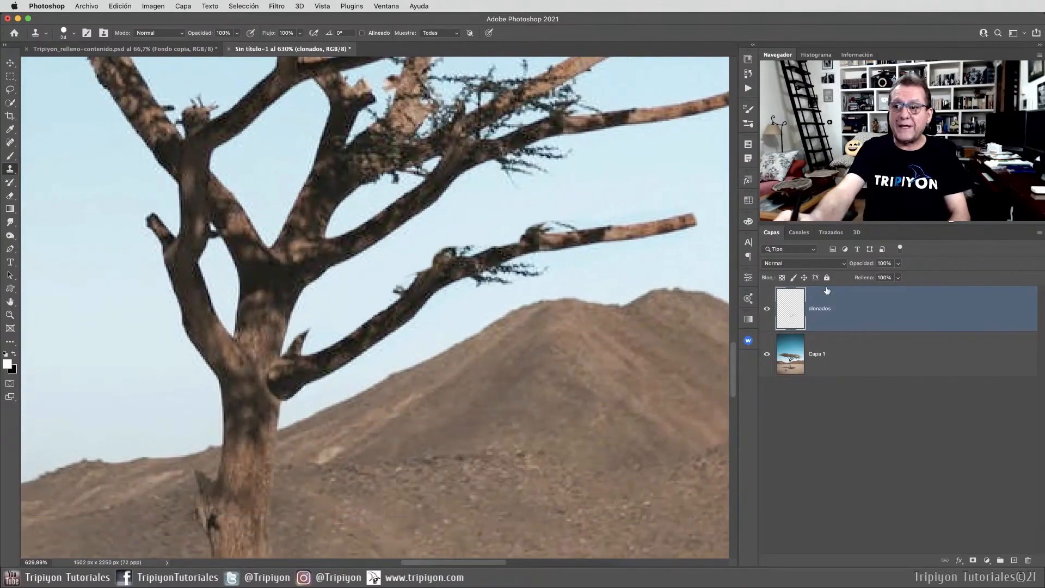
pyautogui.click(766, 309)
pyautogui.click(767, 309)
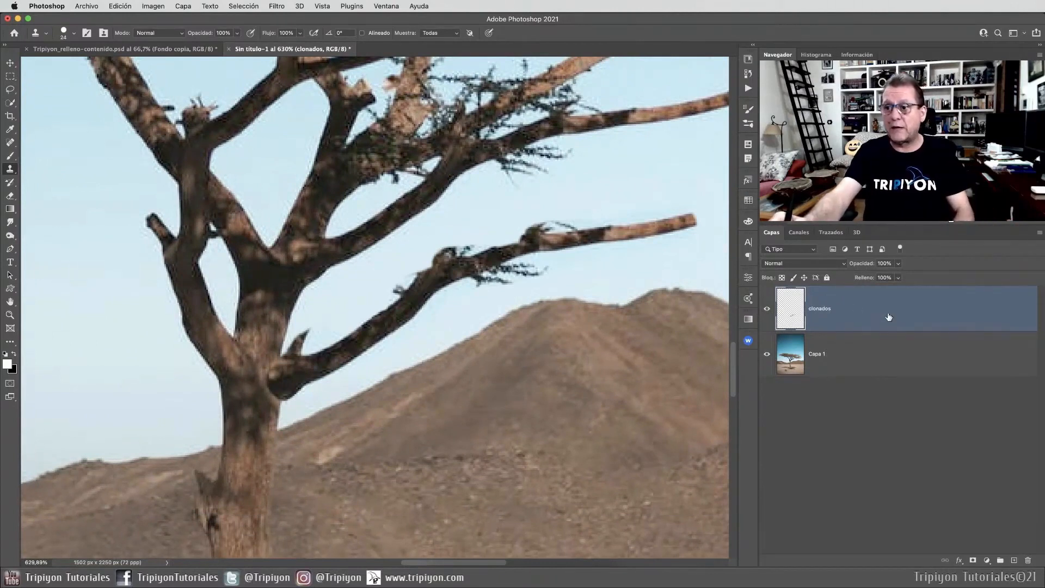
# Add a layer mask to clonados and prepare a black brush of 19 px with a hardness of about 69%.
pyautogui.click(972, 560)
pyautogui.press('x')
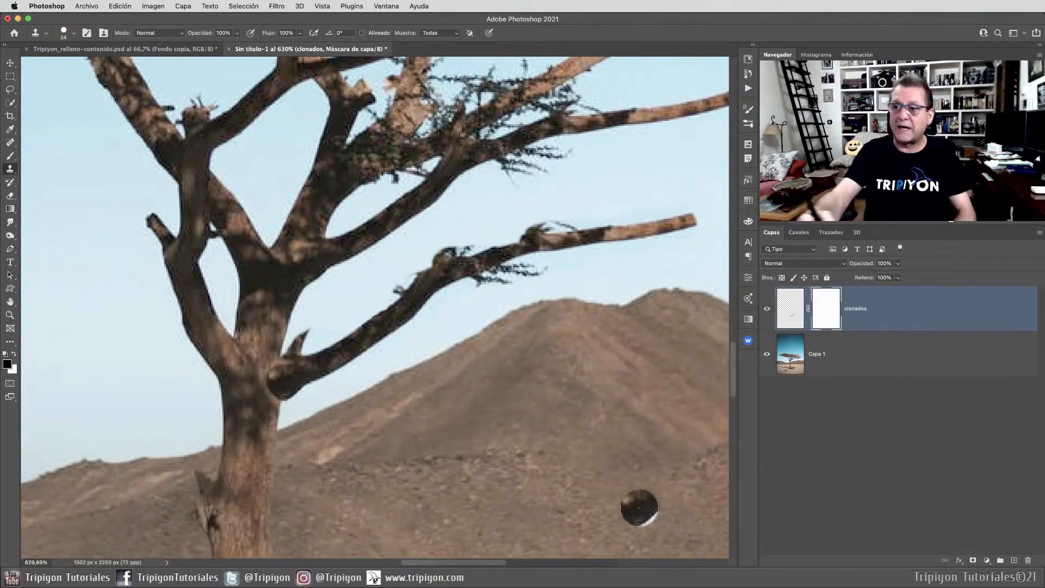
pyautogui.press('b')
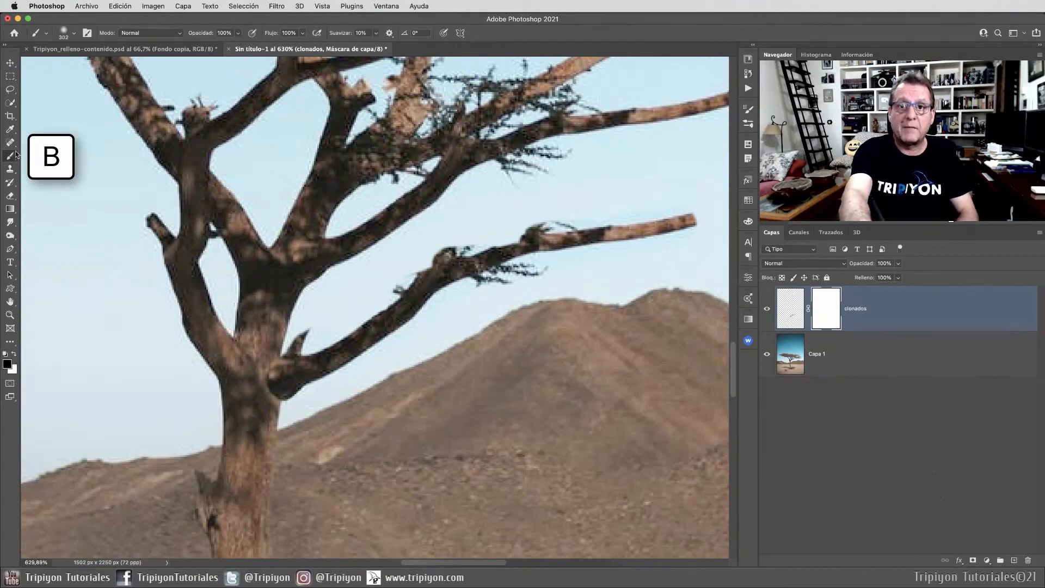
pyautogui.moveTo(525, 317); pyautogui.dragTo(236, 354)
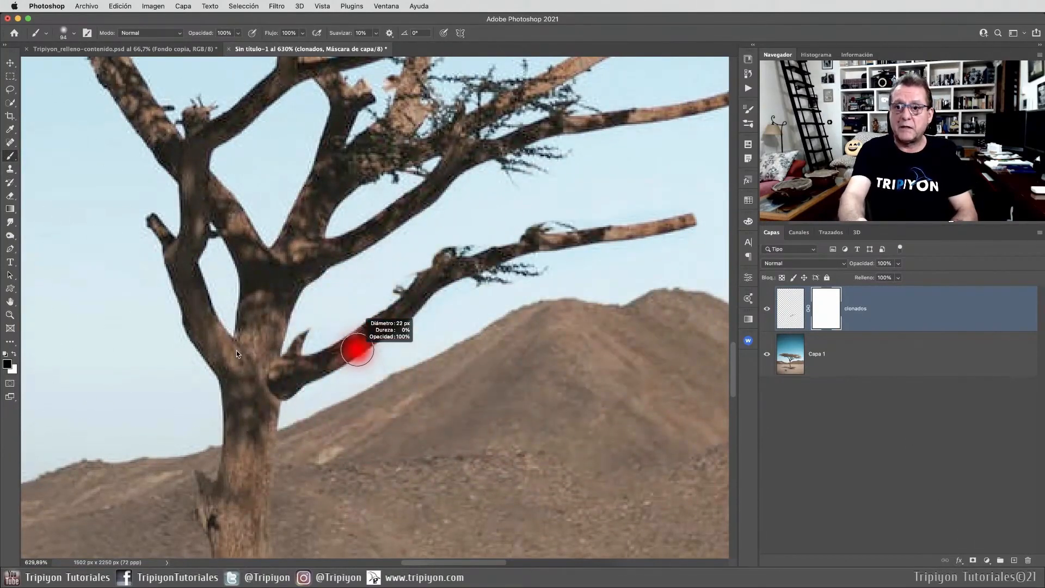
pyautogui.rightClick(236, 354)
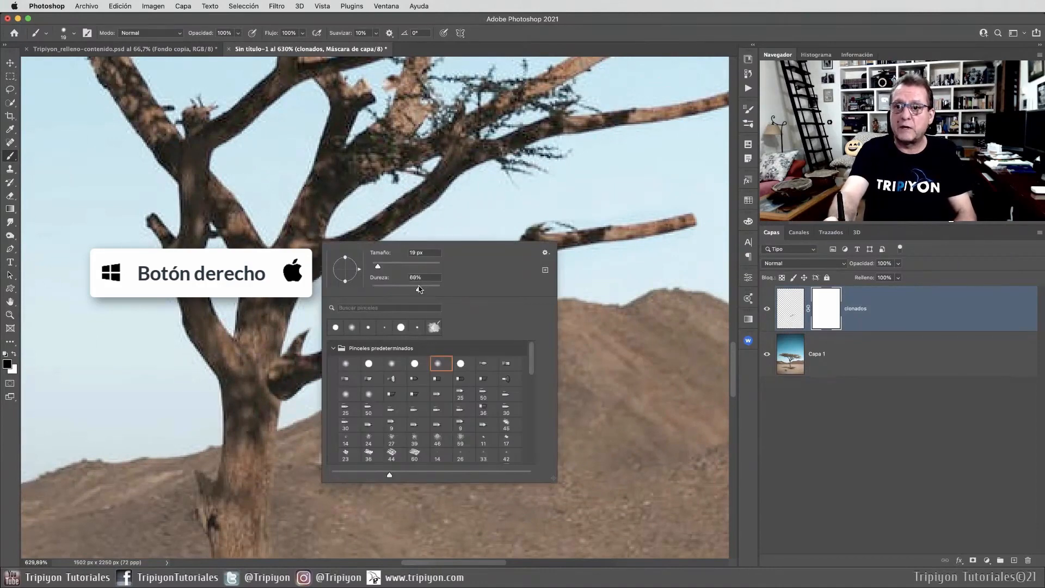
pyautogui.click(585, 40)
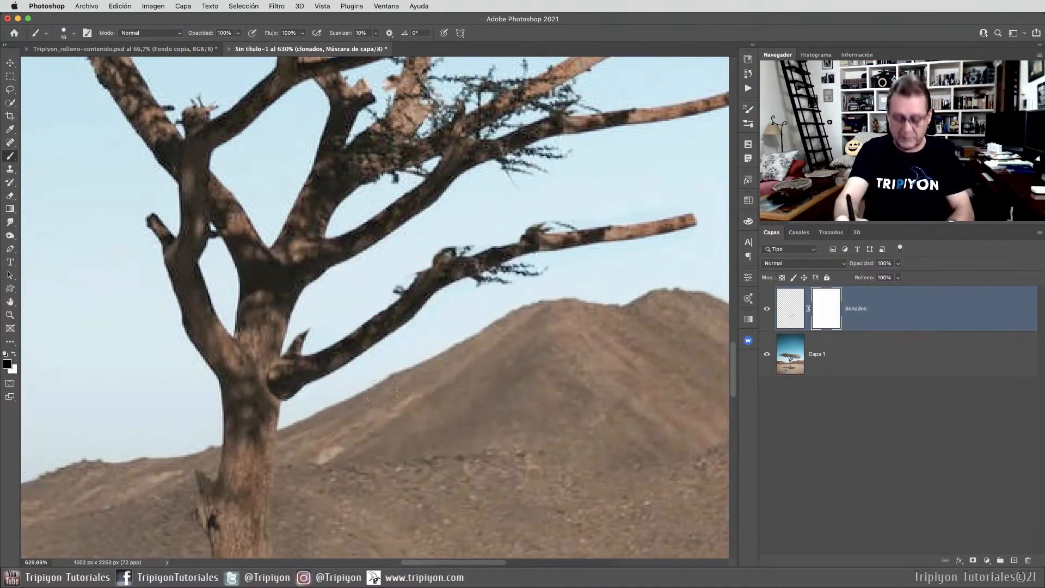
# Paint black on the clonados mask to hide the cloned leftovers where the new branch joins the trunk.
pyautogui.moveTo(268, 340); pyautogui.dragTo(338, 339)
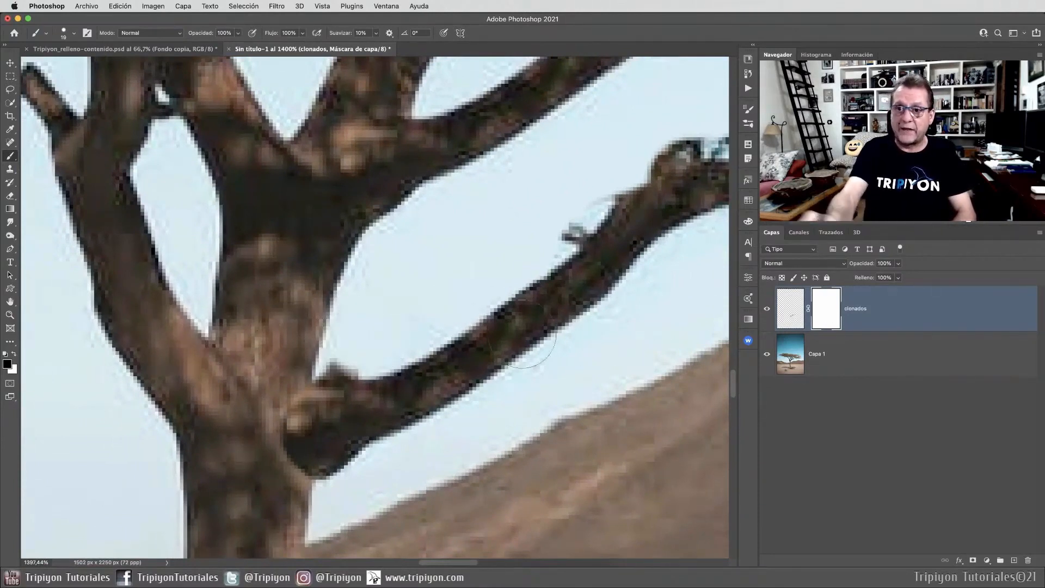
pyautogui.moveTo(341, 344)
pyautogui.mouseDown()
pyautogui.moveTo(350, 338)
pyautogui.moveTo(332, 365)
pyautogui.mouseUp()
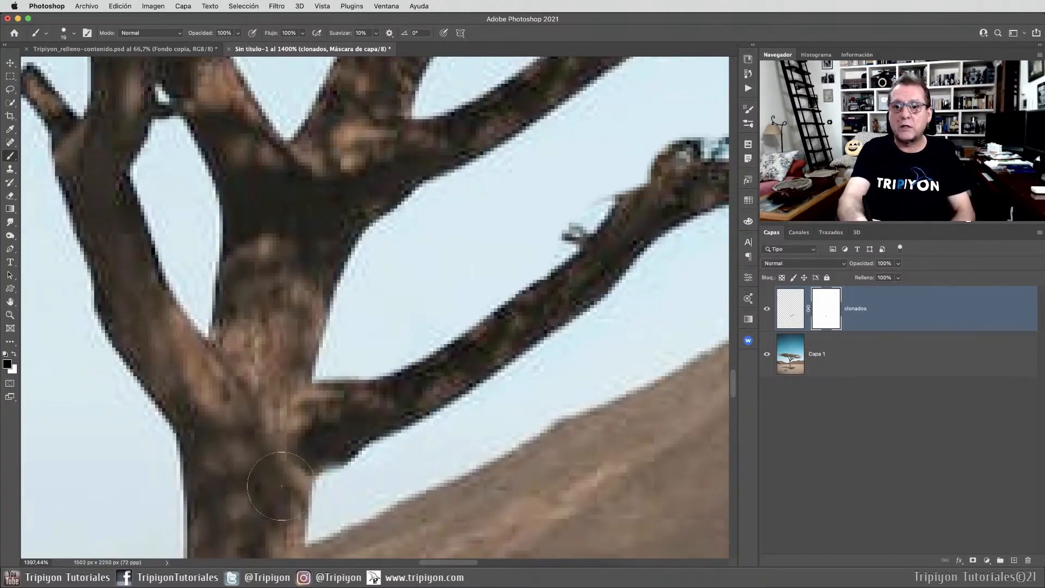
# Paint black on the clonados mask to taper the square end of the cloned branch into a pointed tip.
pyautogui.moveTo(578, 355); pyautogui.dragTo(217, 438)
pyautogui.moveTo(590, 331); pyautogui.dragTo(385, 408)
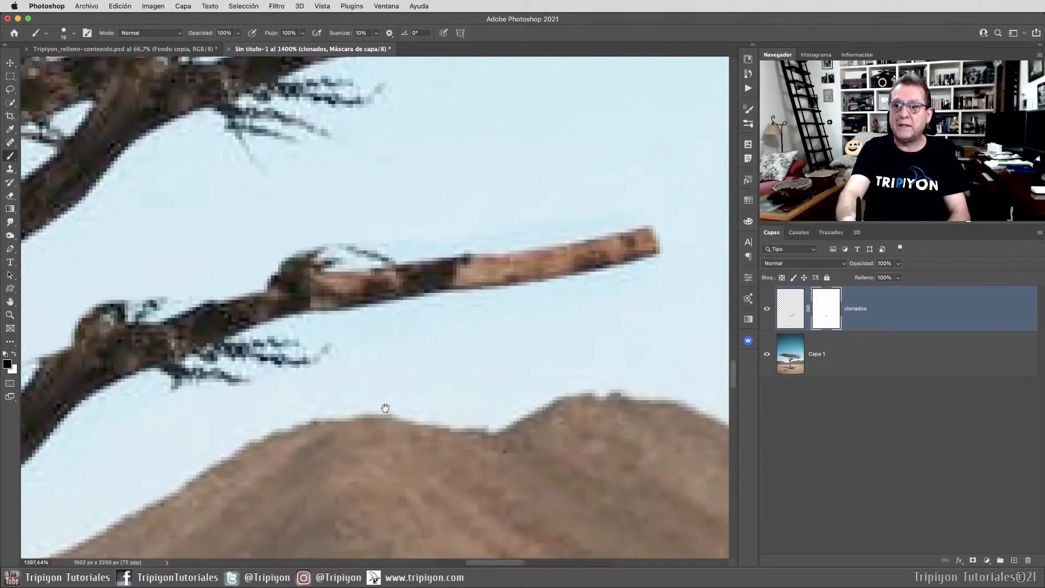
pyautogui.moveTo(651, 232); pyautogui.dragTo(526, 256)
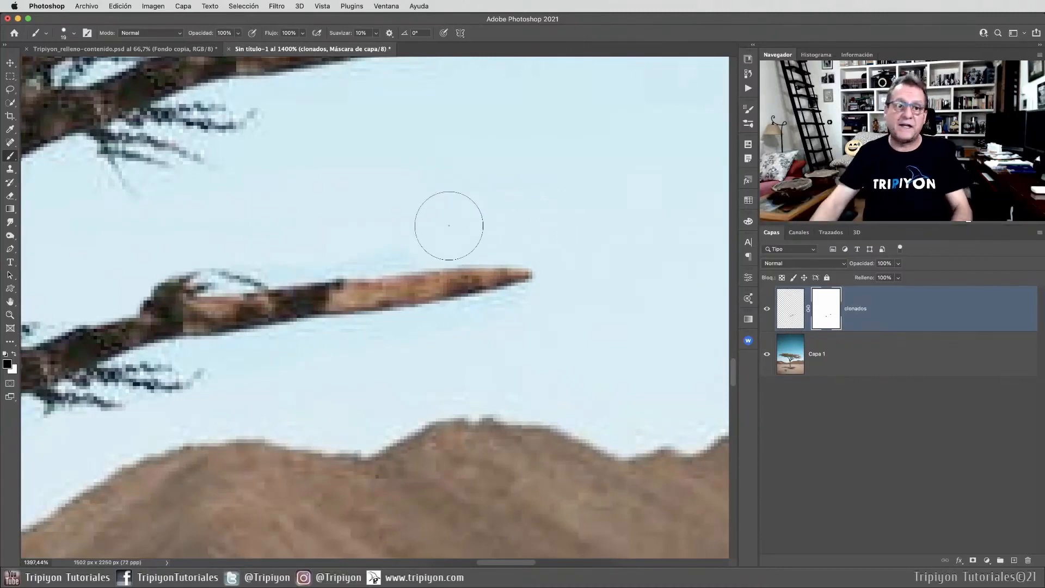
# Merge the masked clonados layer down into Capa 1.
pyautogui.scroll(-10, 467, 408)
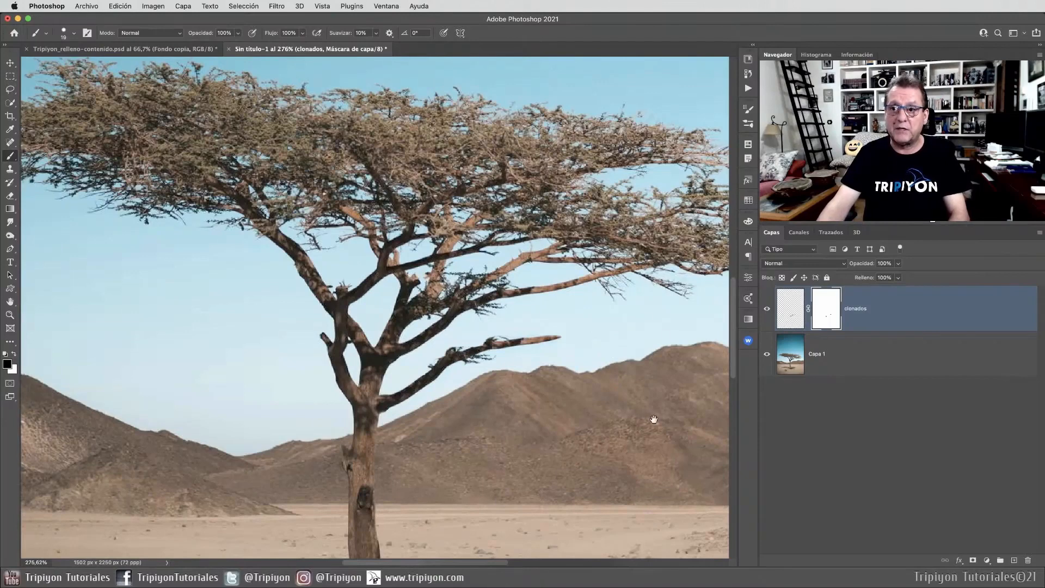
pyautogui.moveTo(654, 419); pyautogui.dragTo(561, 423)
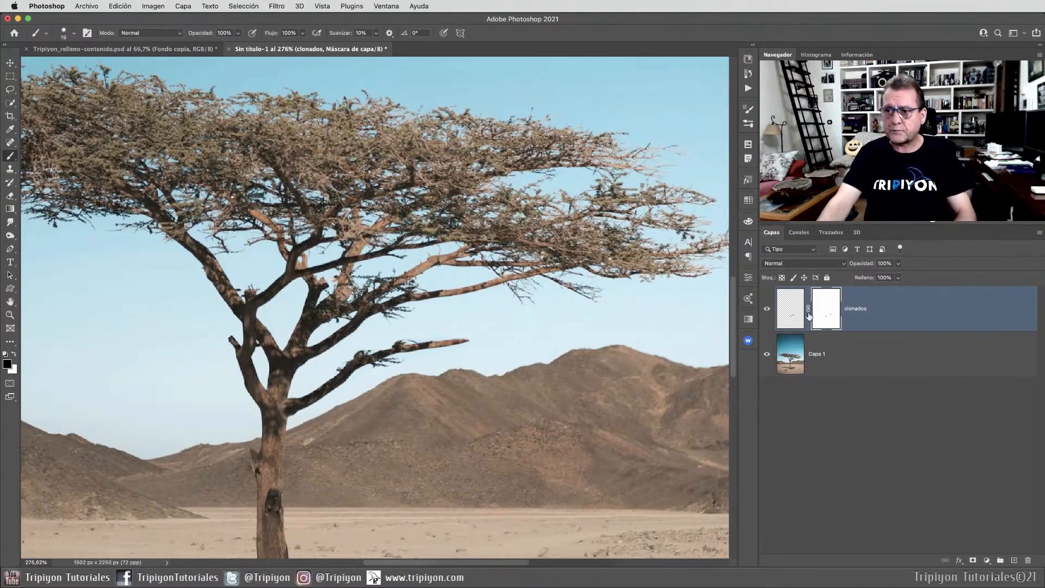
pyautogui.press('super+e')
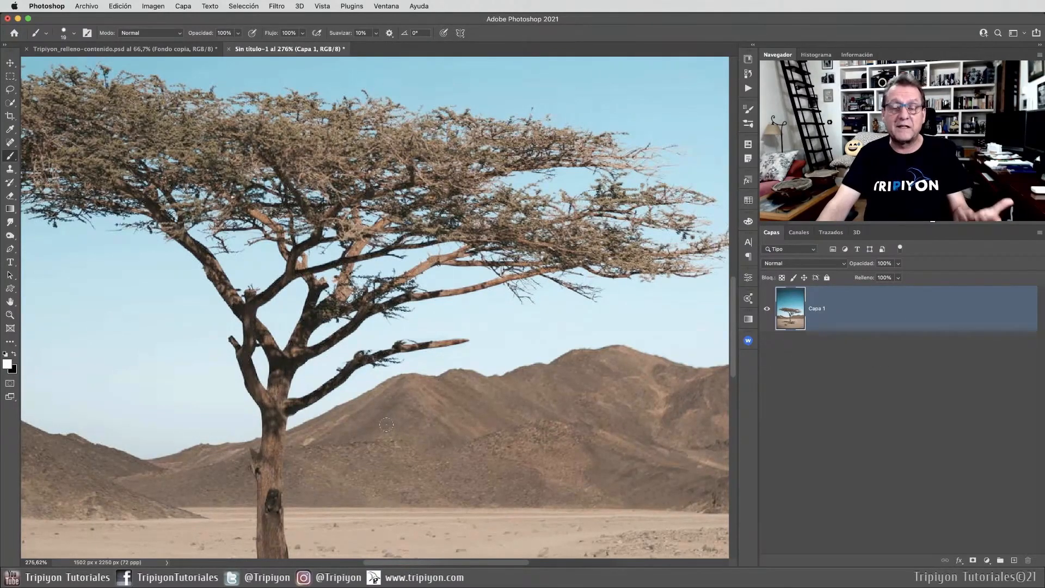
# Lasso the whole lower branch with a margin of sky, from its trunk joint to the tip, and copy it to a new layer.
pyautogui.scroll(5, 301, 430)
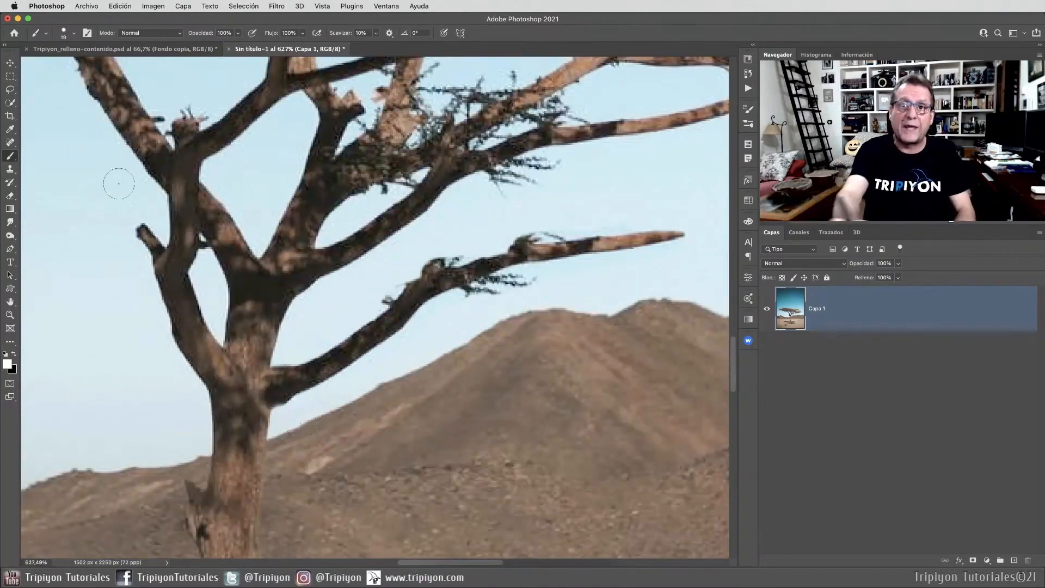
pyautogui.click(11, 89)
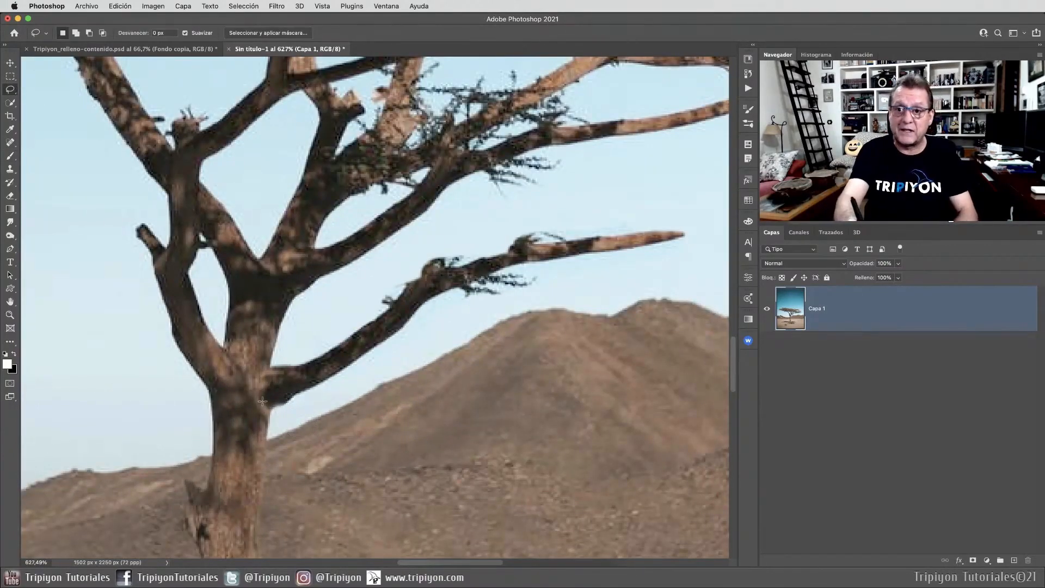
pyautogui.moveTo(263, 369)
pyautogui.mouseDown()
pyautogui.moveTo(664, 211)
pyautogui.moveTo(707, 226)
pyautogui.moveTo(704, 250)
pyautogui.moveTo(433, 323)
pyautogui.moveTo(270, 411)
pyautogui.mouseUp()
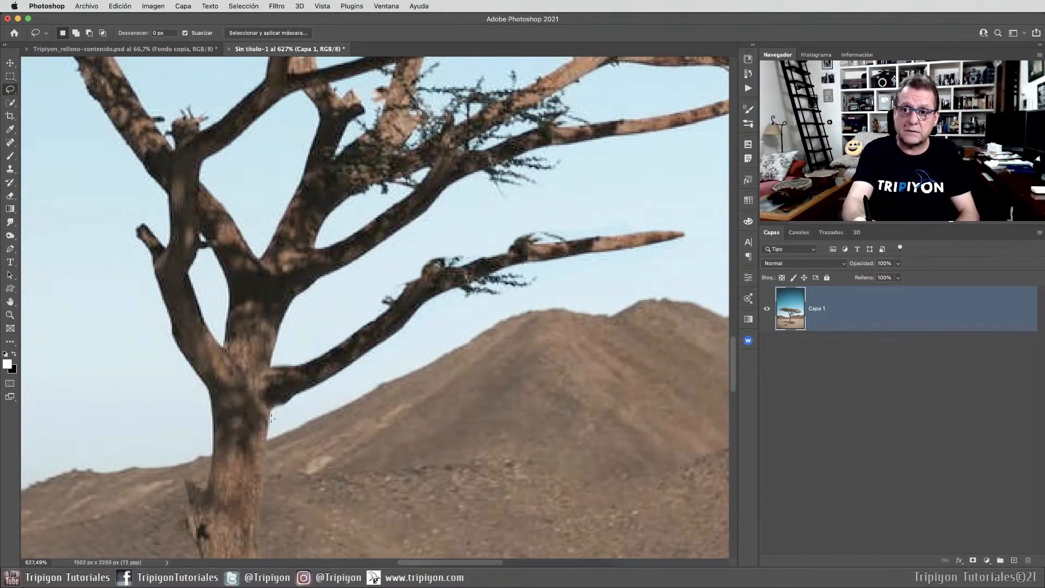
pyautogui.hscroll(3, 545, 354)
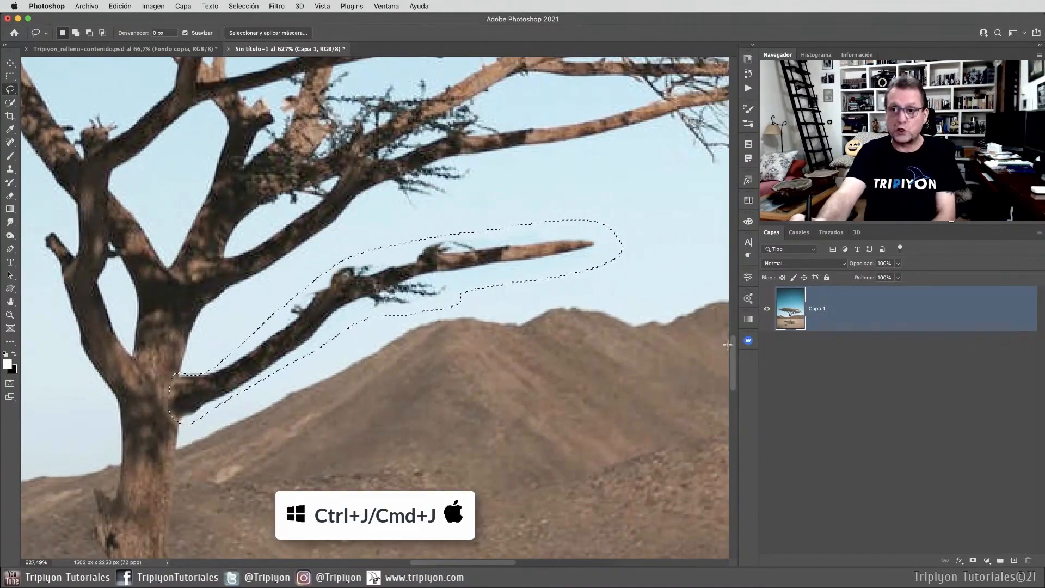
pyautogui.click(183, 5)
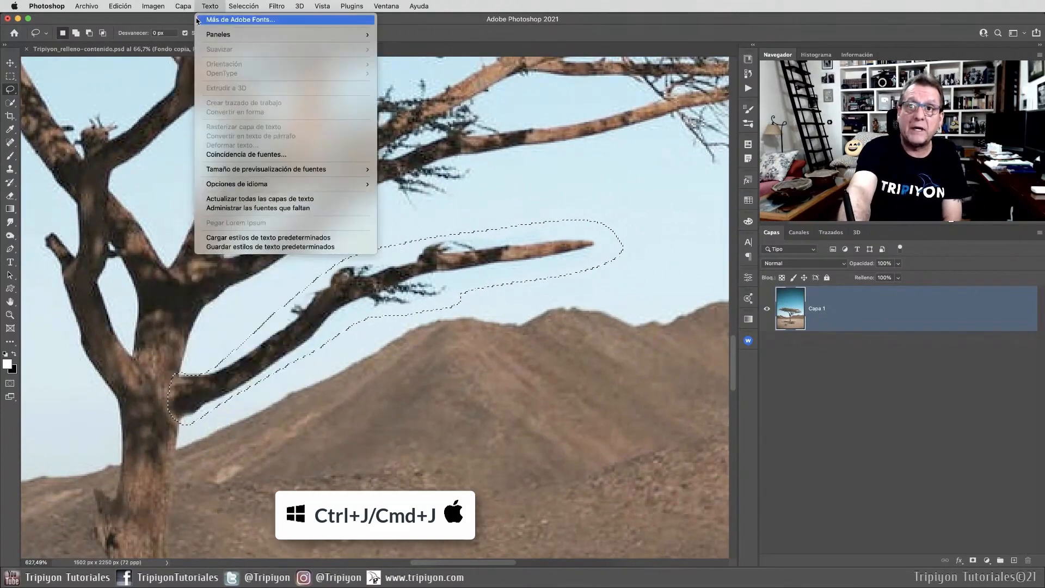
pyautogui.moveTo(217, 20)
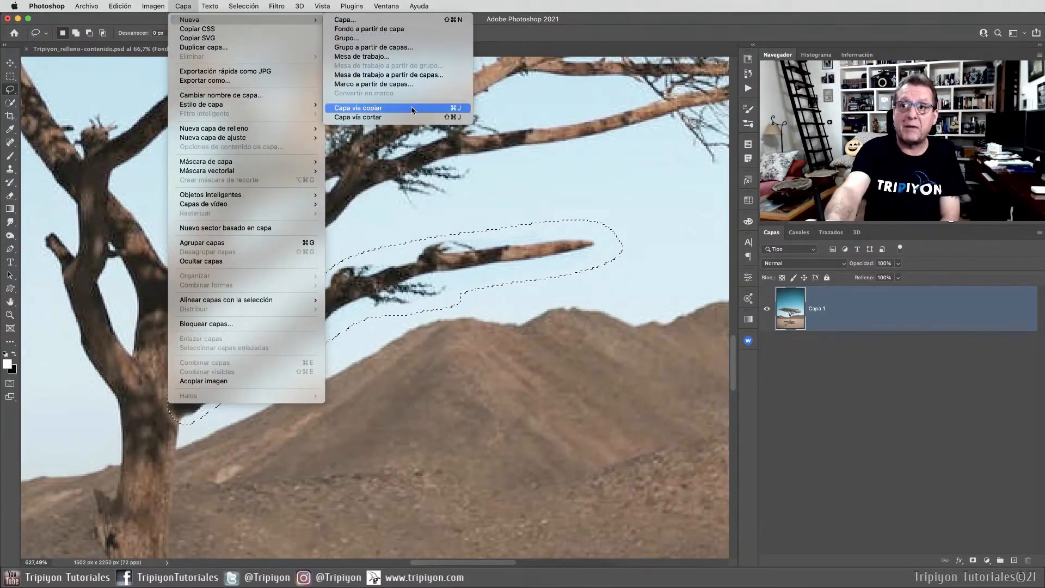
pyautogui.click(357, 107)
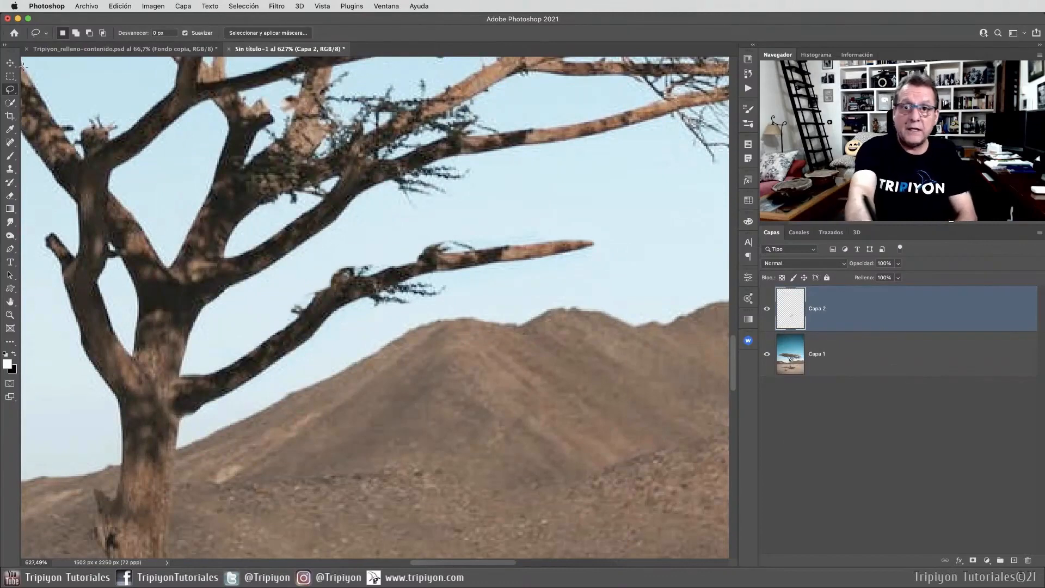
# Flip the copied branch on Capa 2 horizontally with Free Transform and place its base against the left side of the trunk.
pyautogui.press('v')
pyautogui.moveTo(449, 301); pyautogui.dragTo(475, 236)
pyautogui.hscroll(-5, 475, 236)
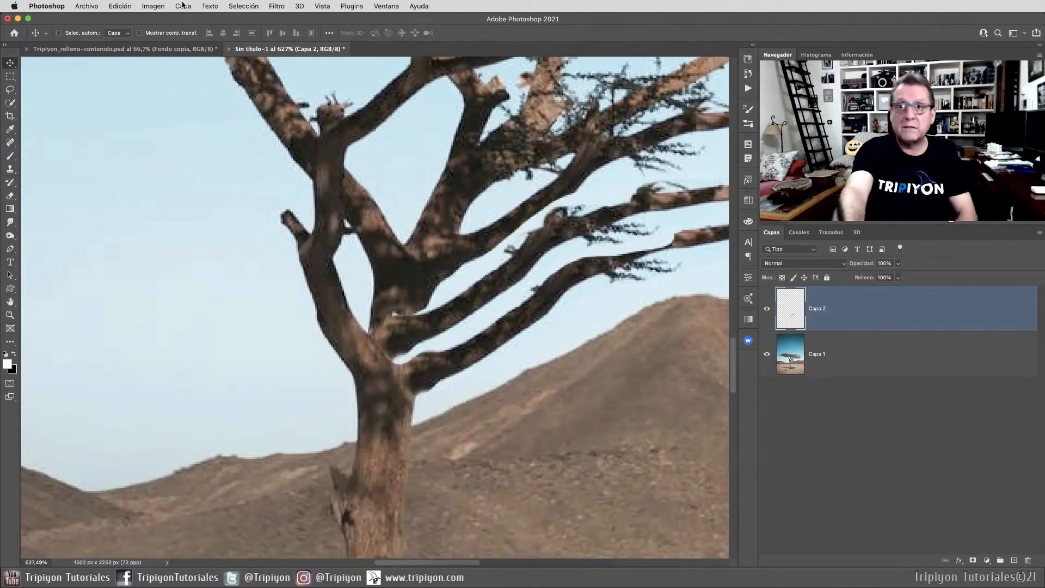
pyautogui.click(120, 6)
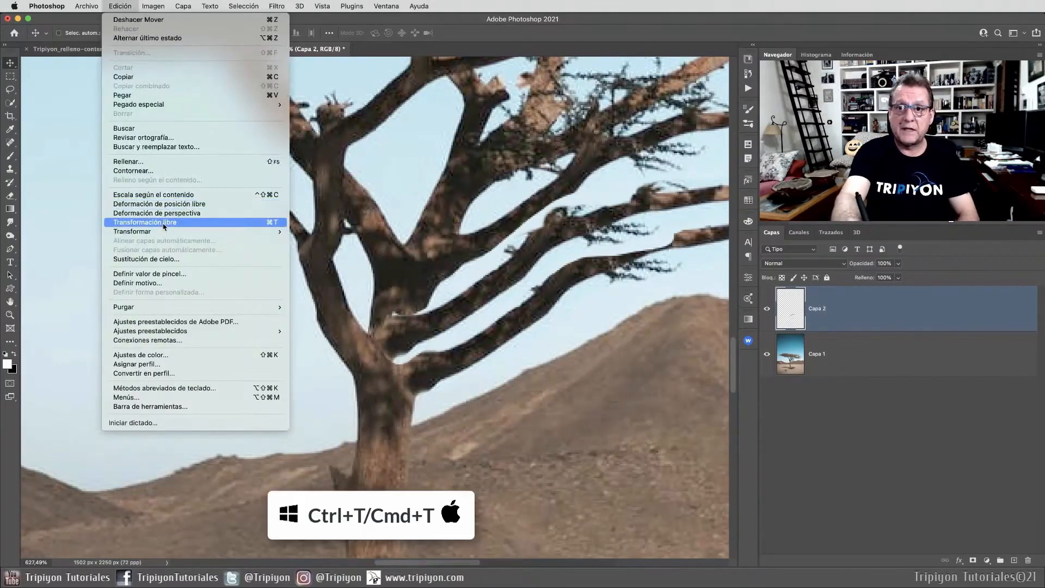
pyautogui.click(162, 223)
pyautogui.rightClick(521, 291)
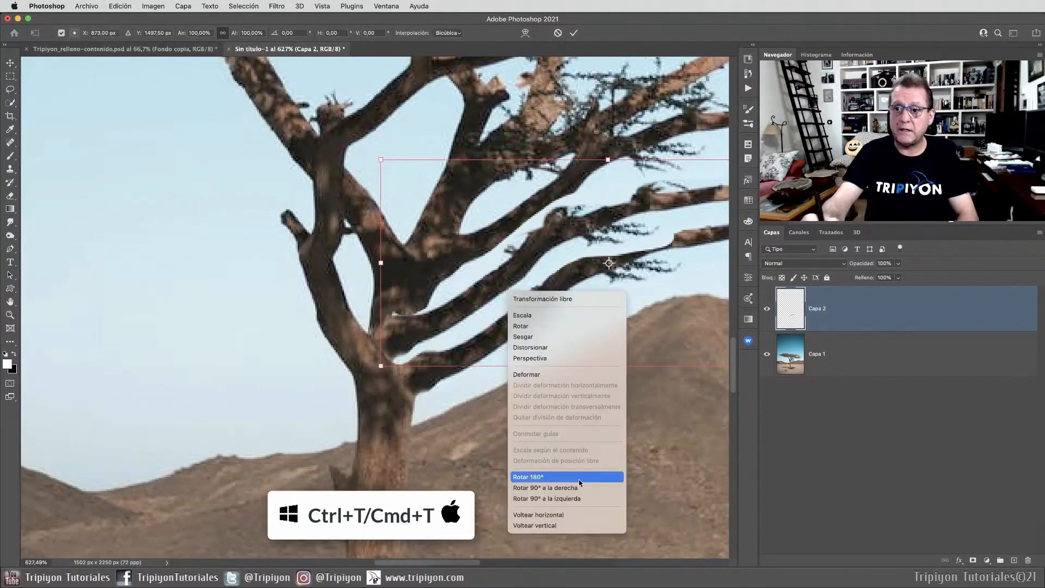
pyautogui.click(566, 517)
pyautogui.moveTo(637, 272); pyautogui.dragTo(178, 302)
pyautogui.moveTo(523, 282); pyautogui.dragTo(690, 278)
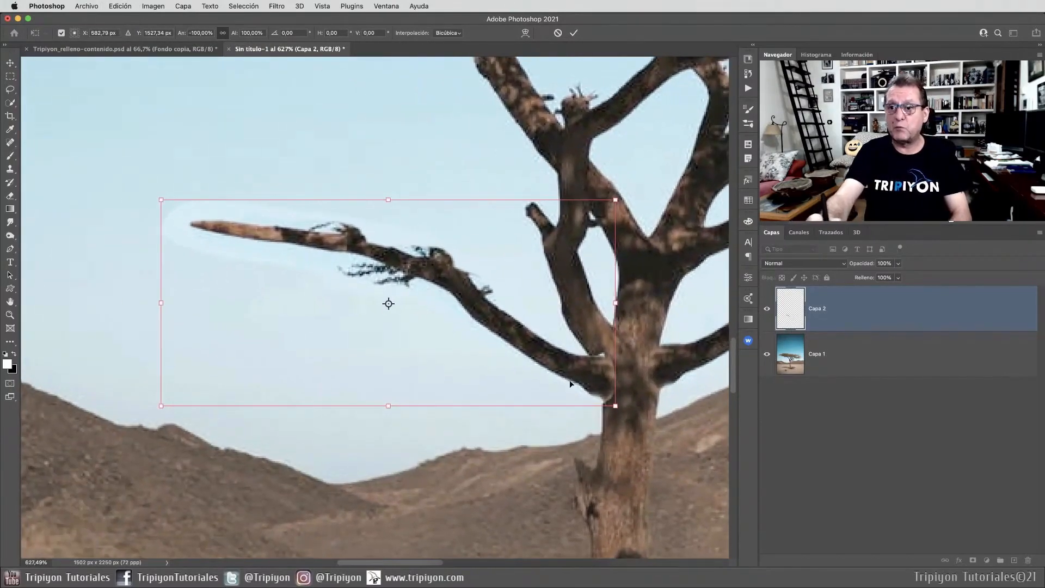
pyautogui.moveTo(570, 384); pyautogui.dragTo(548, 389)
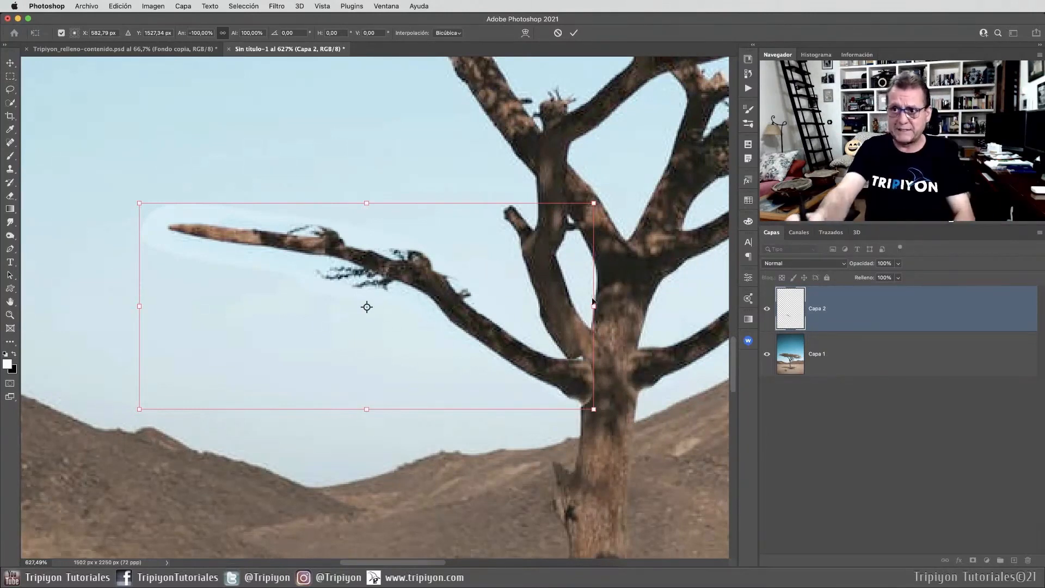
pyautogui.press('Return')
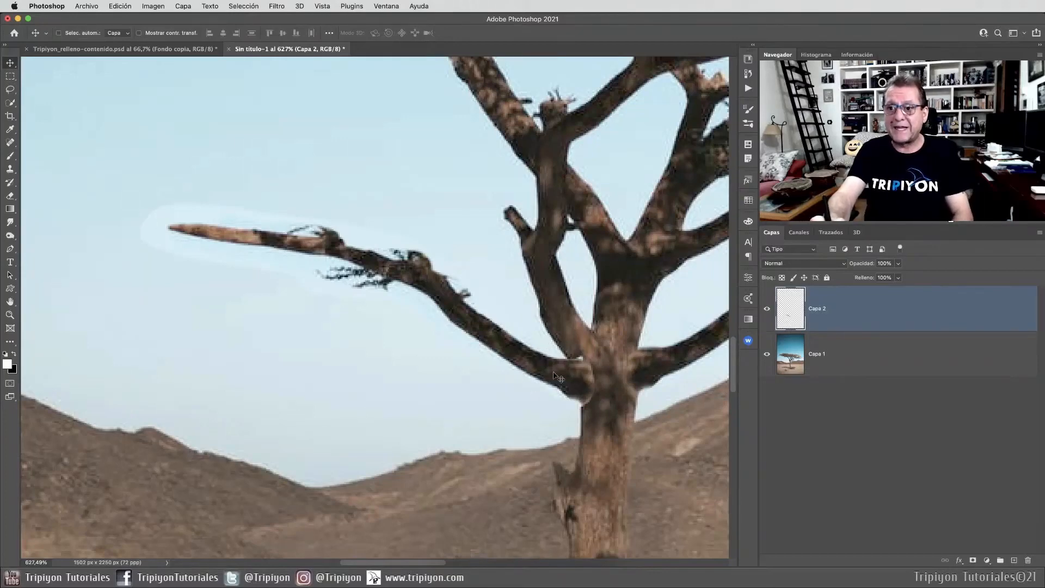
# Nudge the flipped branch into place at the trunk and warp it, lowering its tip and bending its middle section downward.
pyautogui.moveTo(553, 376); pyautogui.dragTo(339, 294)
pyautogui.moveTo(538, 406); pyautogui.dragTo(504, 400)
pyautogui.moveTo(367, 362); pyautogui.dragTo(377, 234)
pyautogui.hotkey('ctrl', 't')
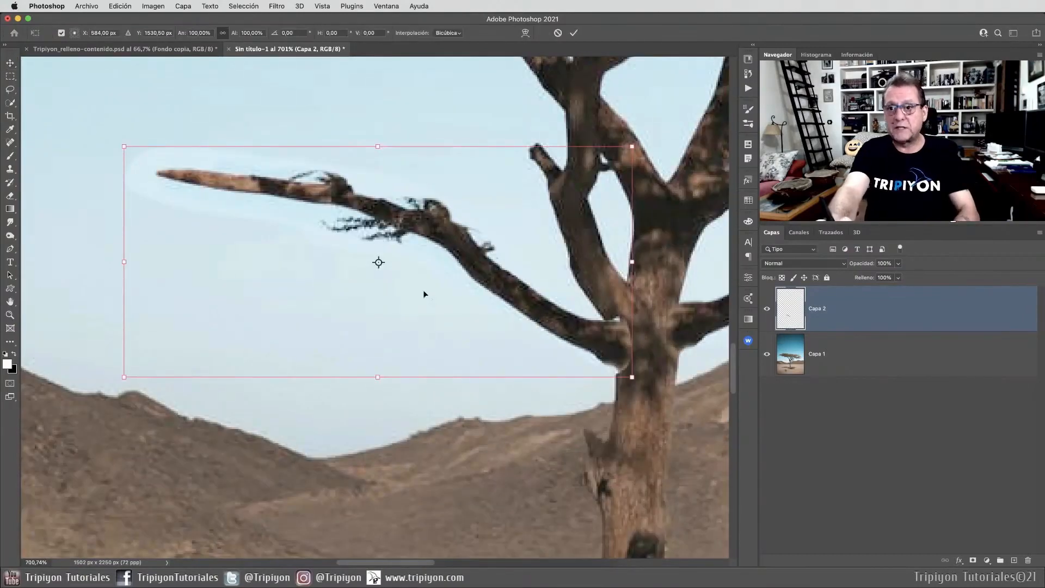
pyautogui.rightClick(403, 203)
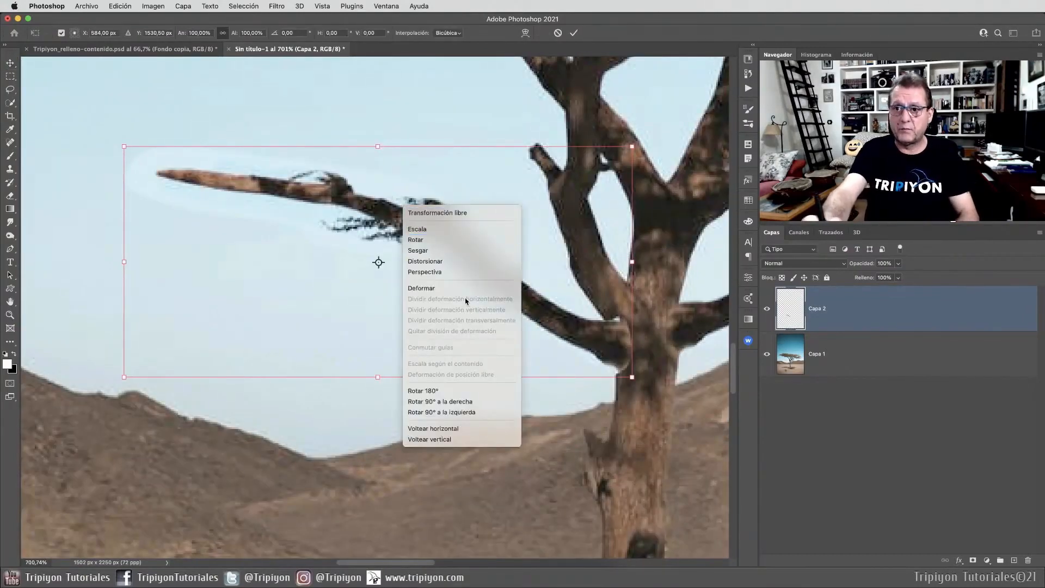
pyautogui.click(442, 288)
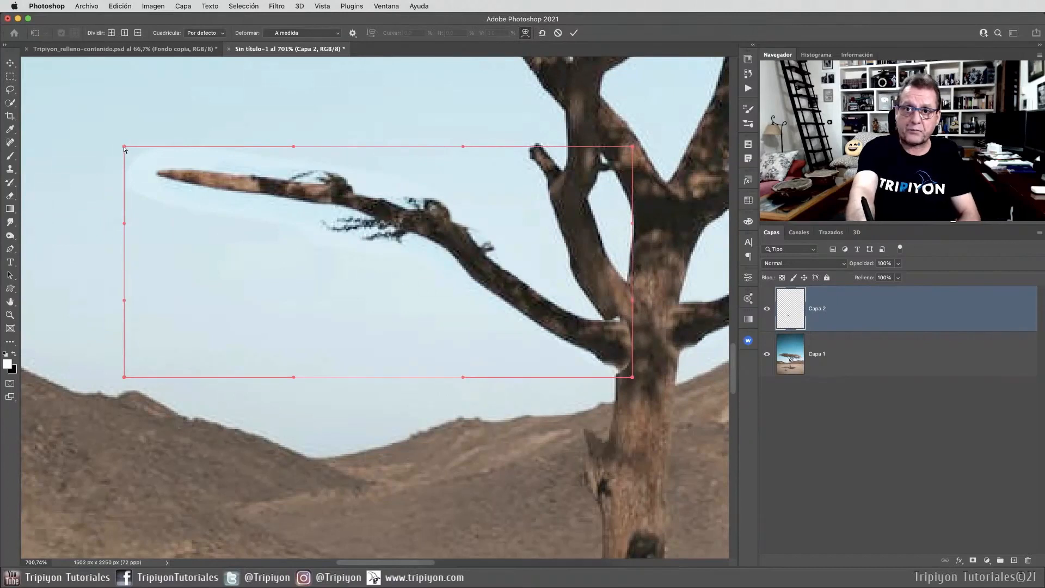
pyautogui.moveTo(124, 147); pyautogui.dragTo(120, 243)
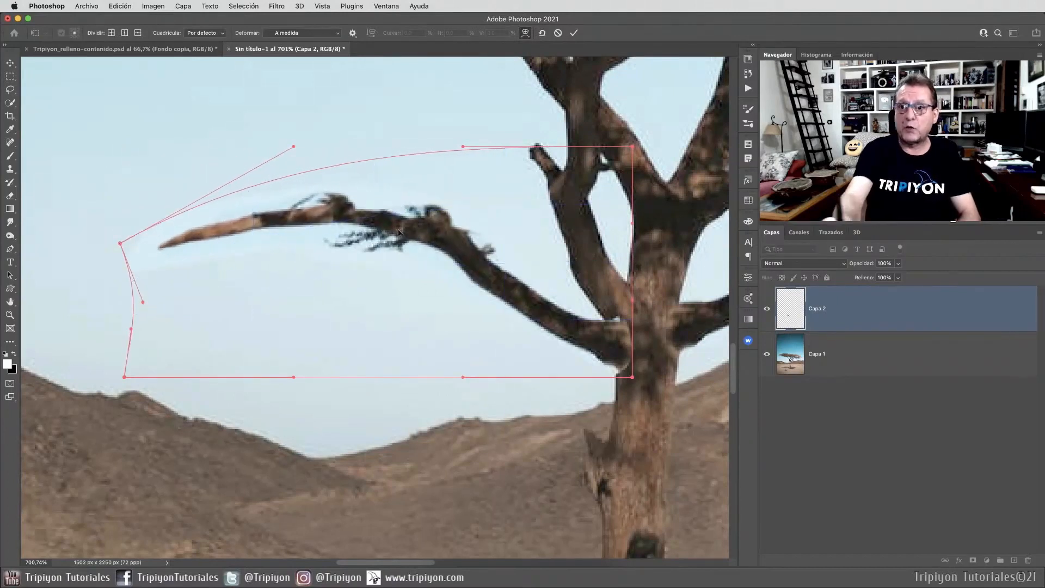
pyautogui.moveTo(399, 232); pyautogui.dragTo(472, 318)
pyautogui.press('Return')
# Add a layer mask to Capa 2 and prepare a black brush of 14 px.
pyautogui.moveTo(639, 426); pyautogui.dragTo(372, 376)
pyautogui.moveTo(517, 376); pyautogui.dragTo(448, 376)
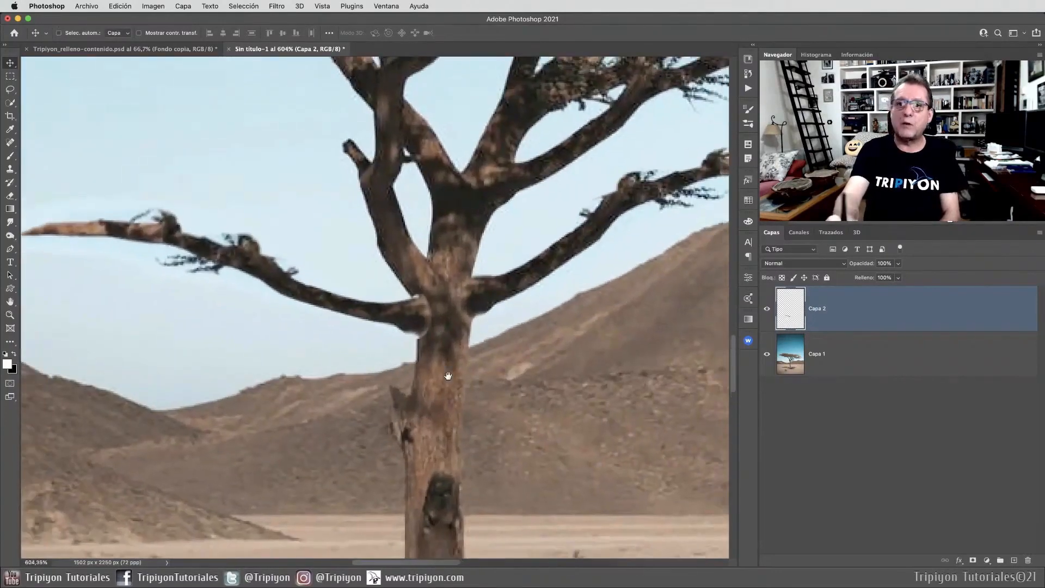
pyautogui.click(973, 561)
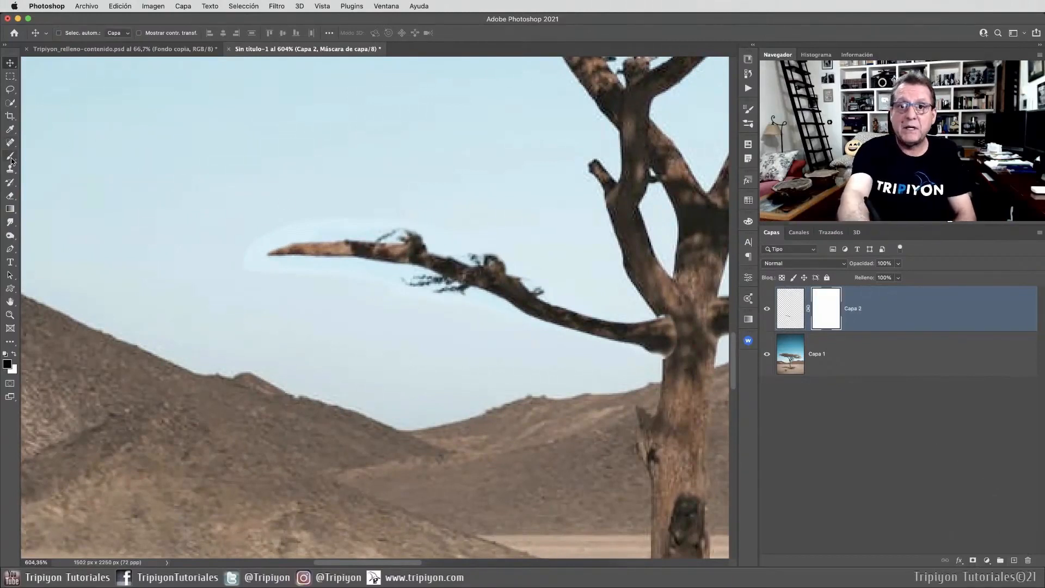
pyautogui.press('b')
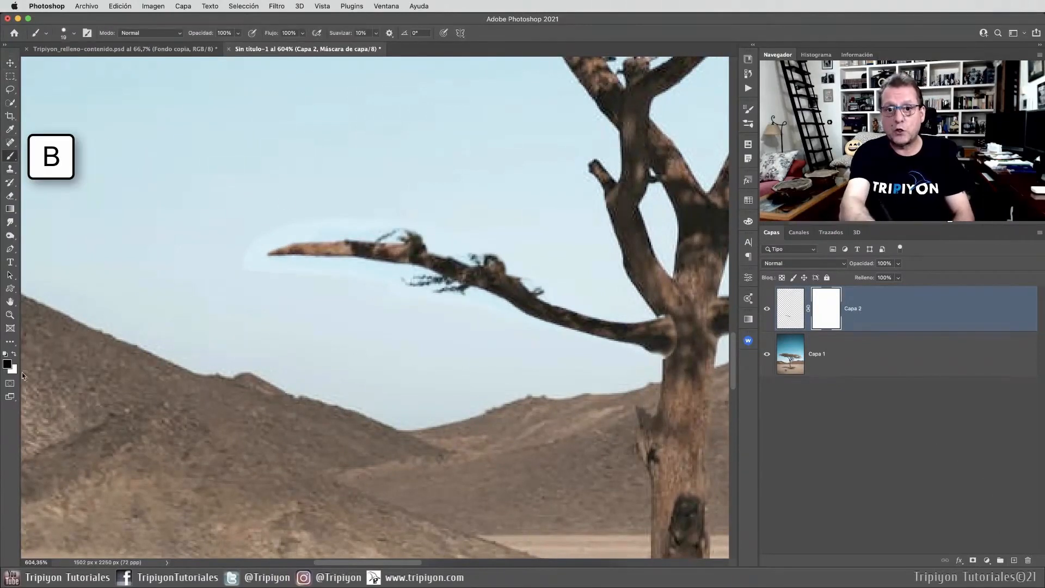
pyautogui.press('[')
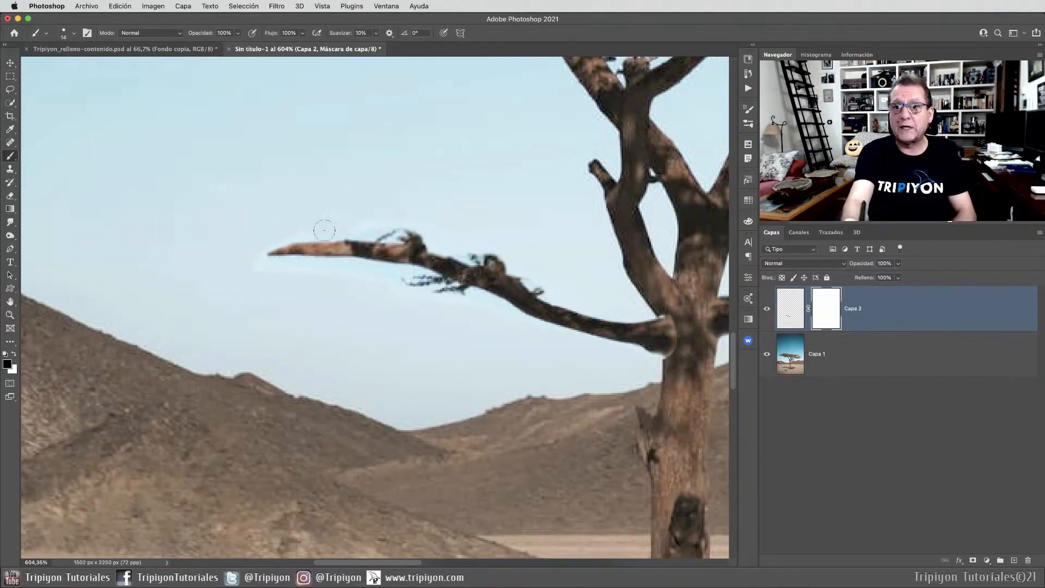
# Paint black on the Capa 2 mask to hide the pale sky halo around the branch and the hard edge at the trunk joint.
pyautogui.moveTo(325, 230)
pyautogui.mouseDown()
pyautogui.moveTo(276, 235)
pyautogui.moveTo(358, 226)
pyautogui.mouseUp()
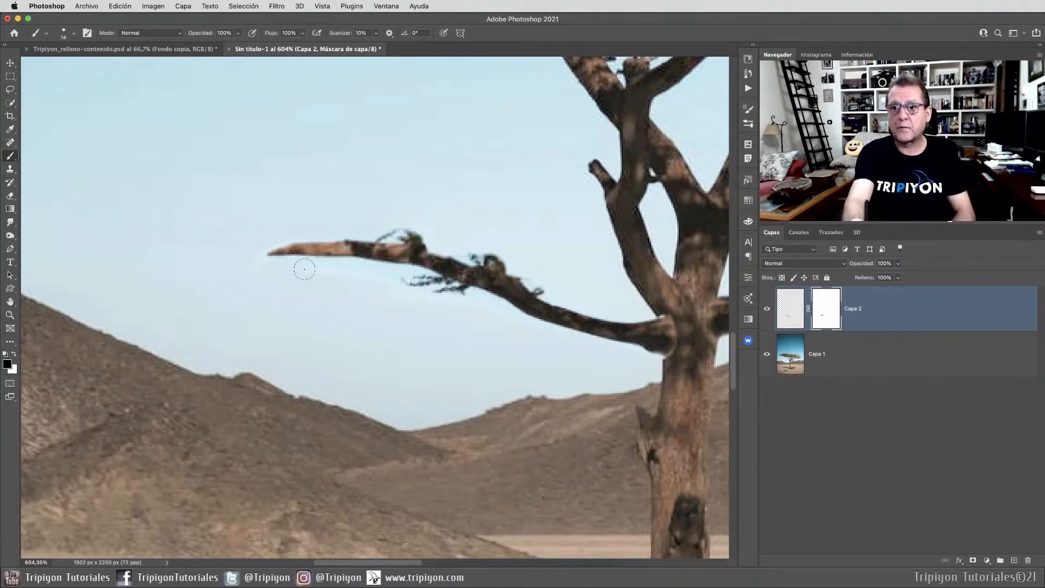
pyautogui.hscroll(8, 511, 329)
pyautogui.scroll(-2, 511, 330)
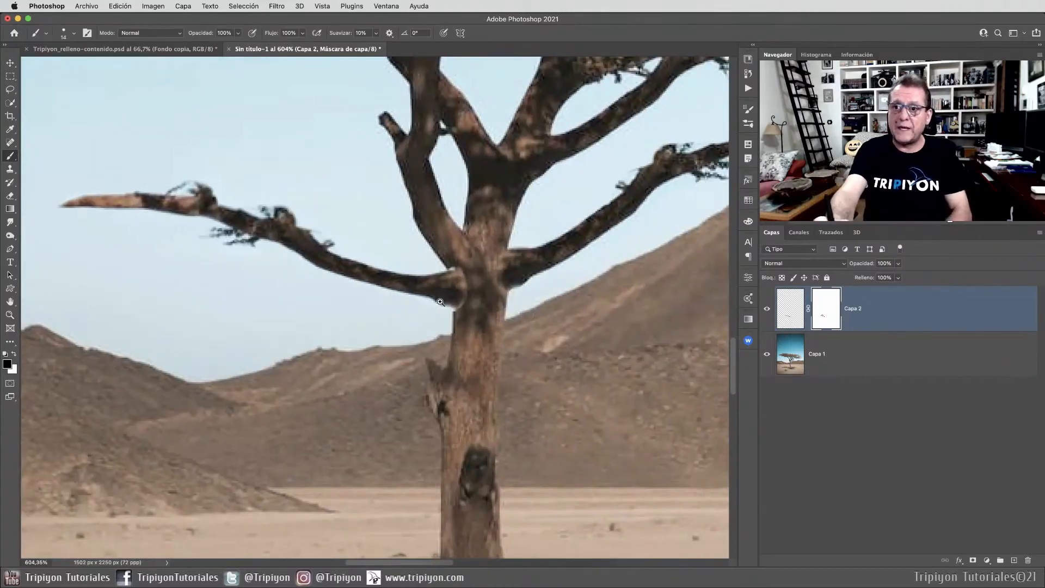
pyautogui.moveTo(440, 302); pyautogui.dragTo(483, 291)
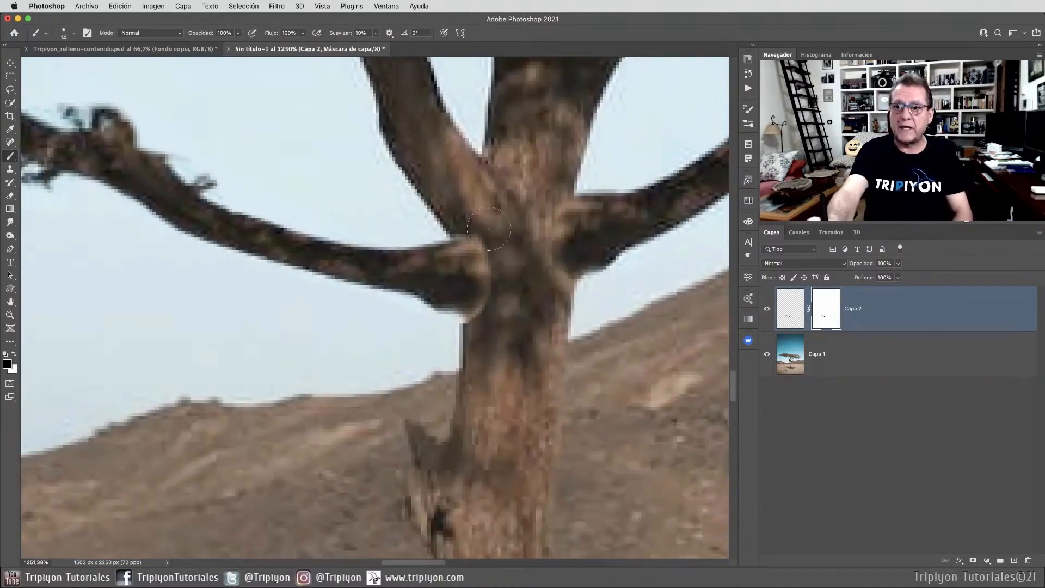
pyautogui.moveTo(489, 229)
pyautogui.mouseDown()
pyautogui.moveTo(461, 244)
pyautogui.moveTo(477, 233)
pyautogui.moveTo(512, 263)
pyautogui.moveTo(500, 261)
pyautogui.moveTo(502, 304)
pyautogui.moveTo(473, 329)
pyautogui.mouseUp()
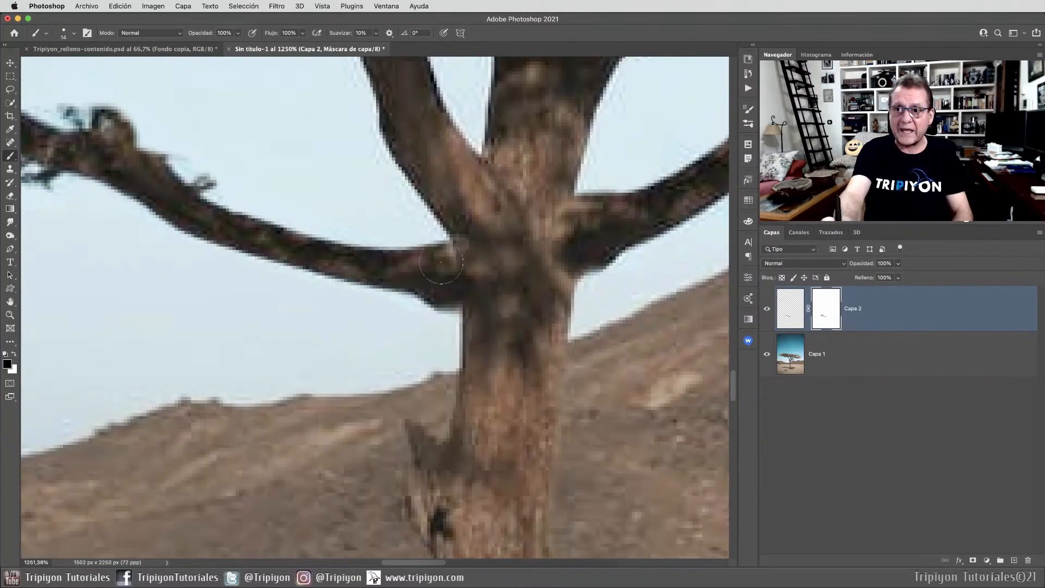
# Paint white on the Capa 2 mask with a 7 px brush to restore the branch edges near the trunk joint.
pyautogui.click(14, 354)
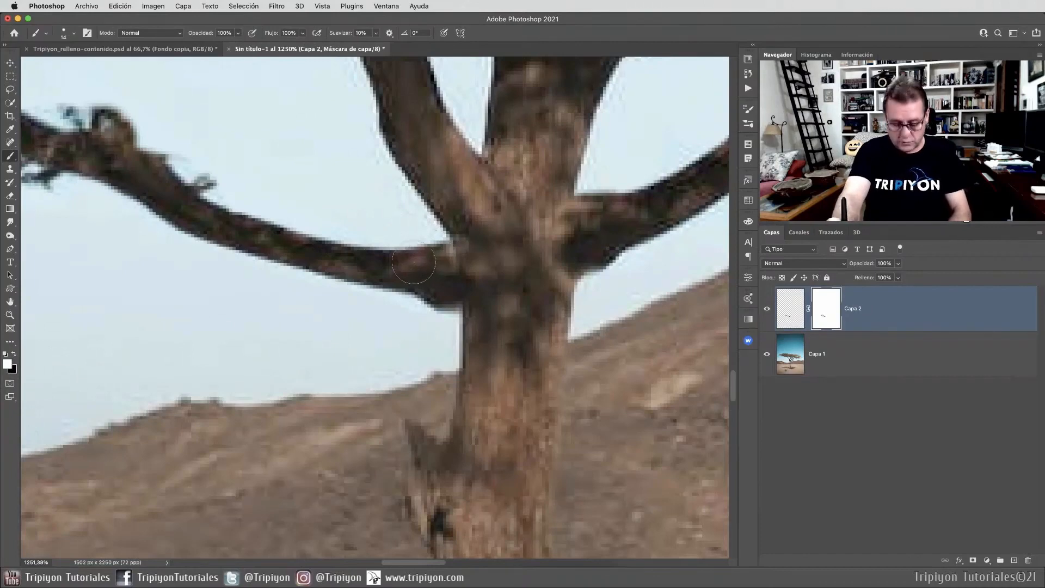
pyautogui.moveTo(401, 250); pyautogui.dragTo(377, 252)
pyautogui.moveTo(446, 252); pyautogui.dragTo(456, 251)
pyautogui.moveTo(453, 305); pyautogui.dragTo(461, 309)
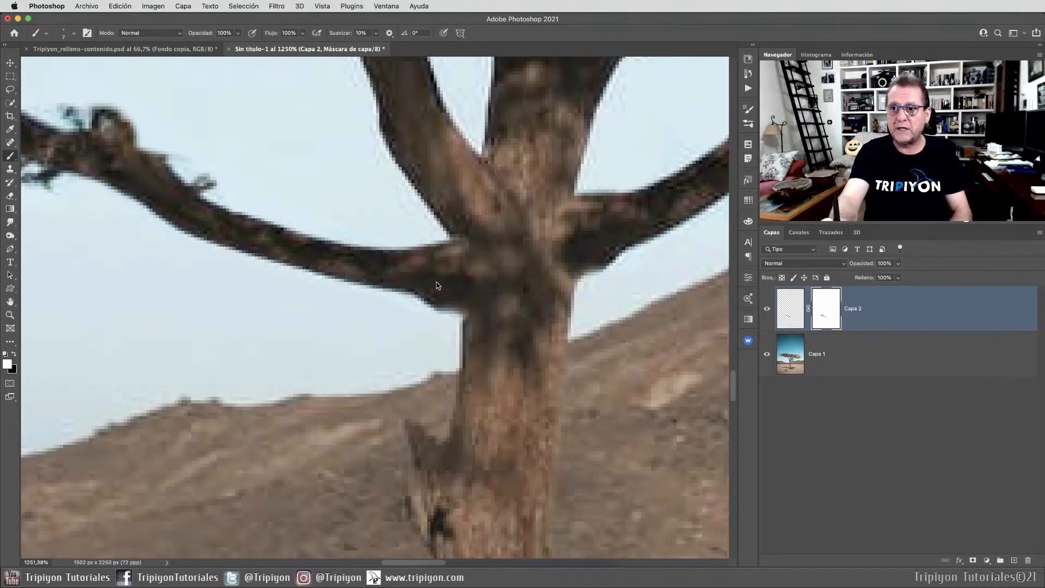
# Fit the whole image in view and add a Color Lookup adjustment layer above Capa 2.
pyautogui.press('super+0')
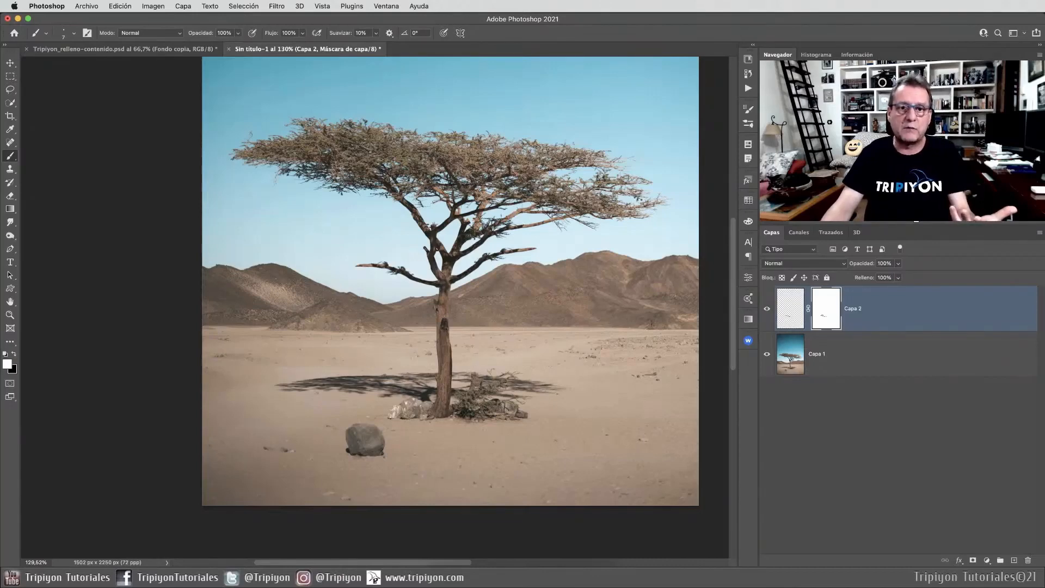
pyautogui.press('super+0')
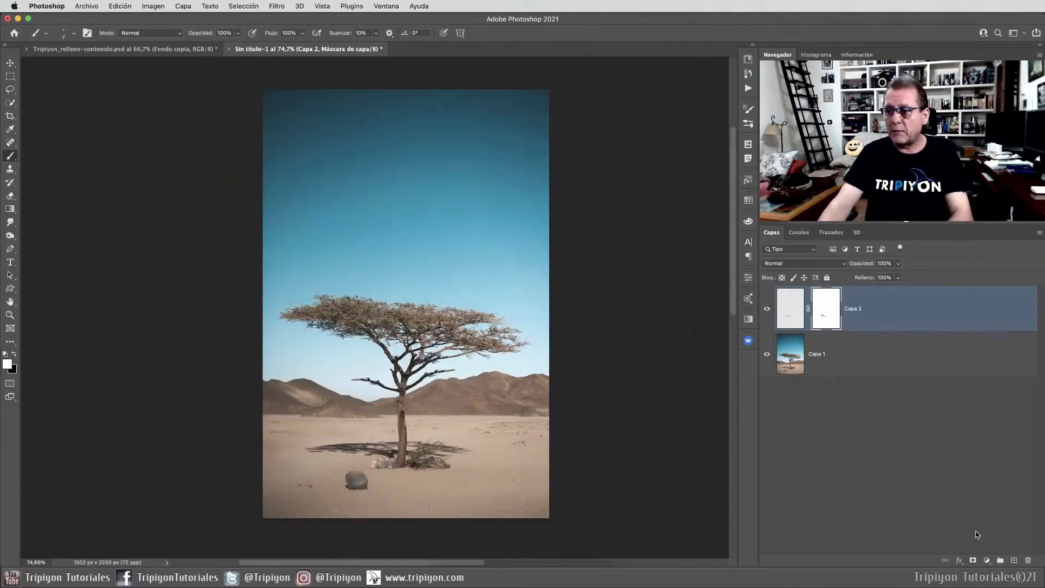
pyautogui.click(987, 561)
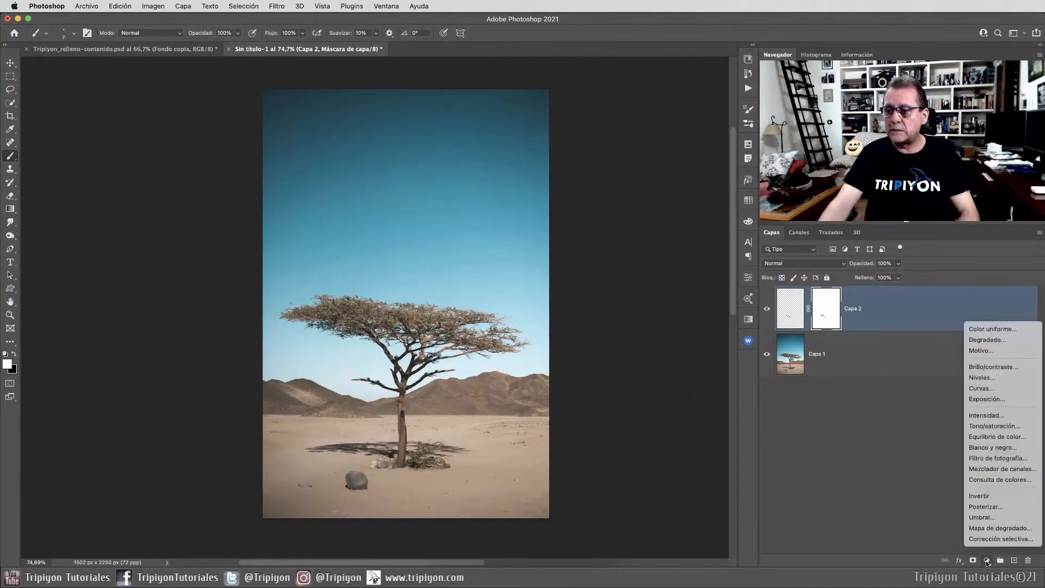
pyautogui.click(999, 479)
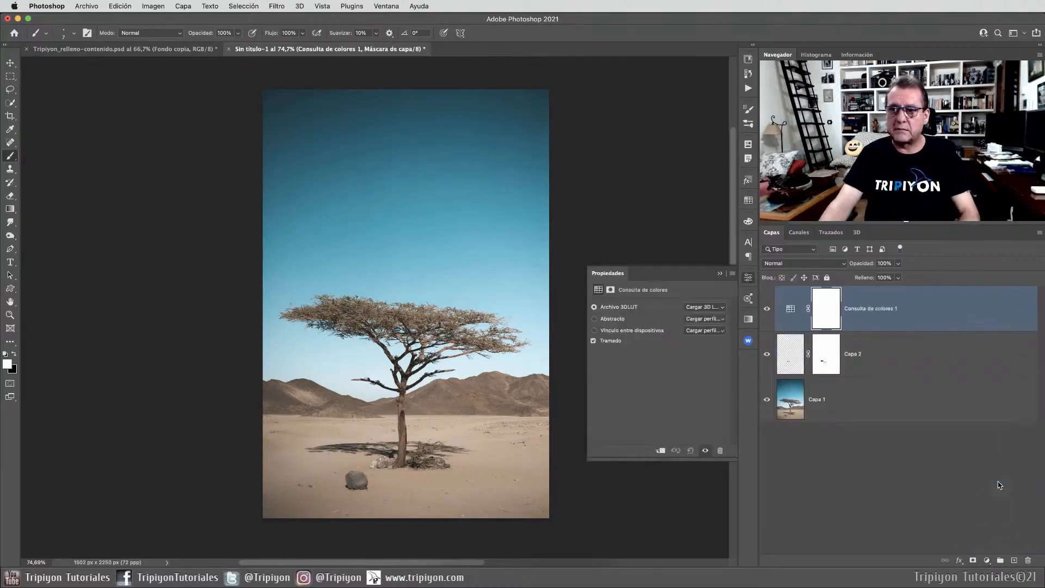
# Apply the practica-pictorico.3DL 3D LUT to the Color Lookup adjustment layer and collapse its properties.
pyautogui.click(723, 307)
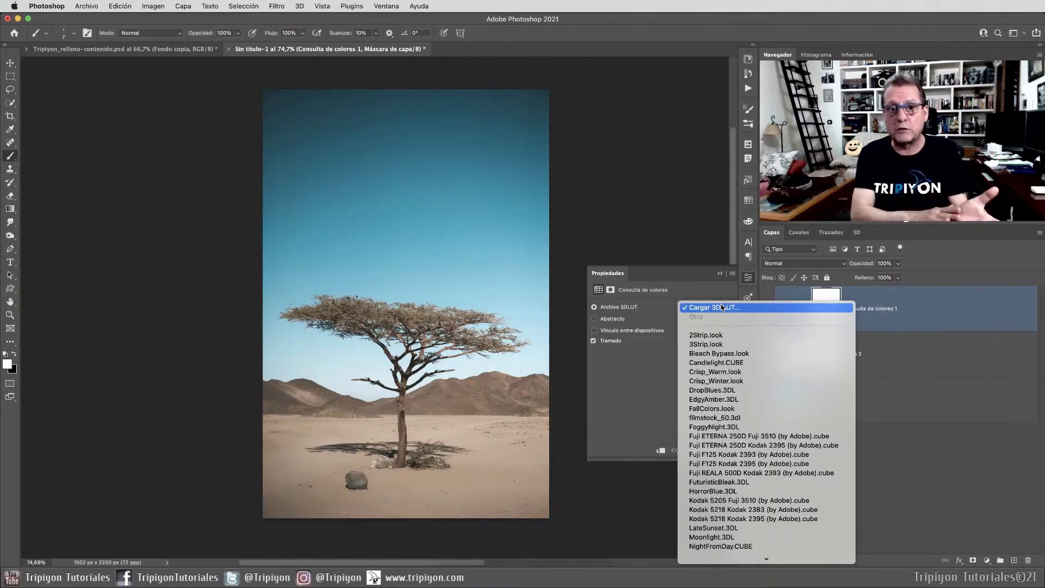
pyautogui.click(637, 415)
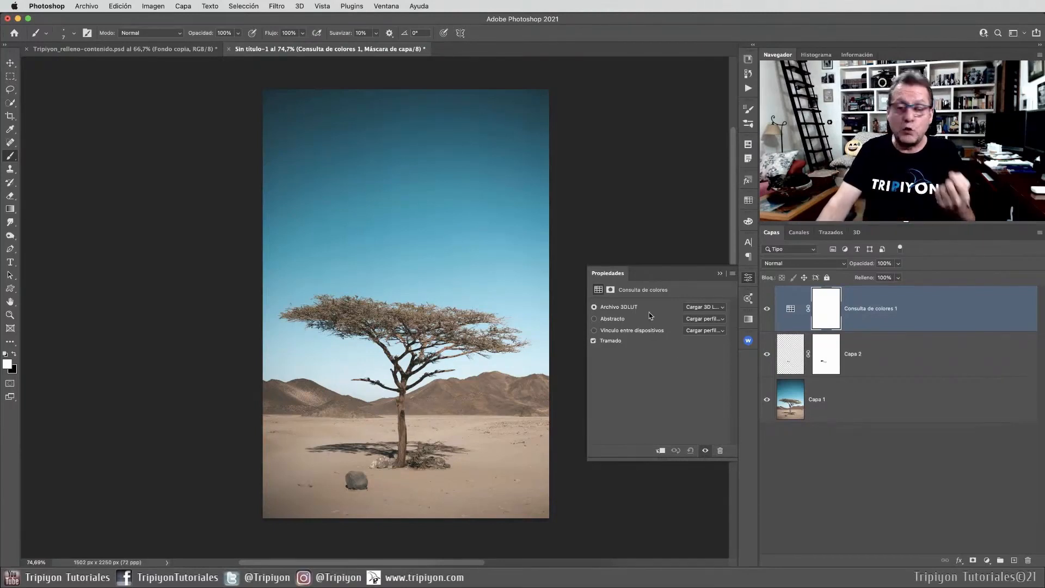
pyautogui.click(721, 308)
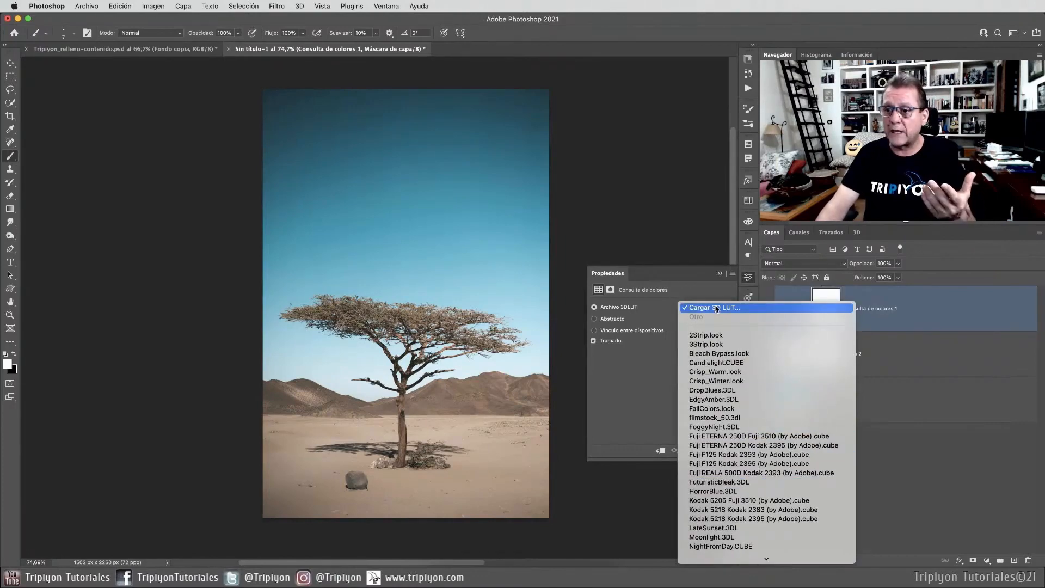
pyautogui.scroll(-2, 810, 514)
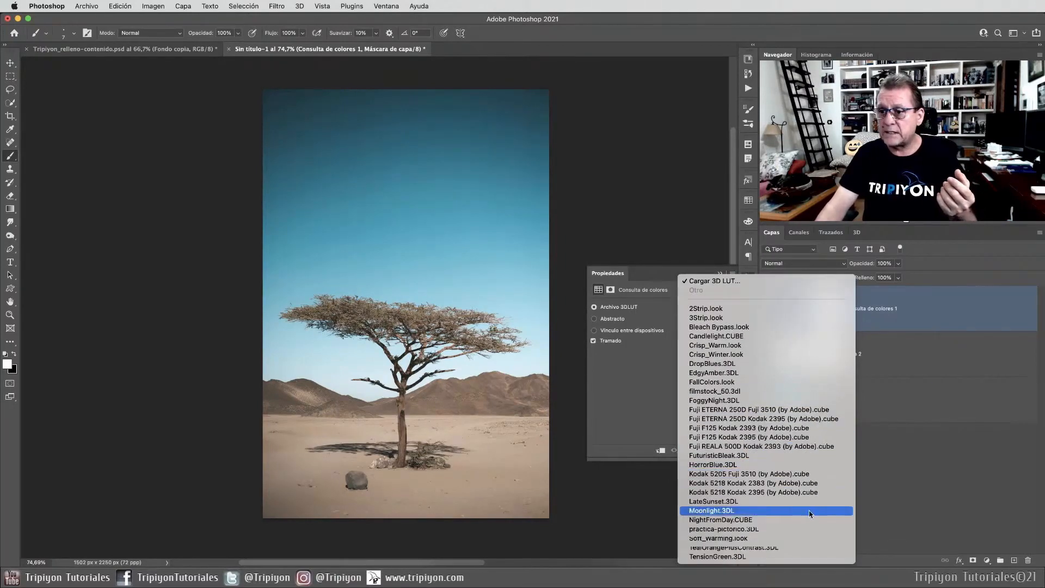
pyautogui.click(770, 529)
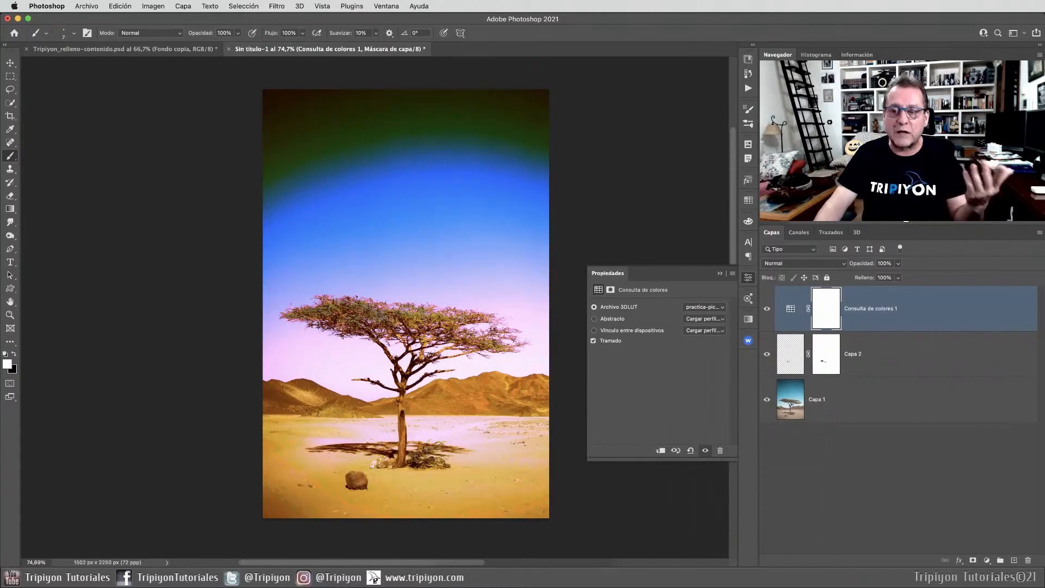
pyautogui.click(749, 278)
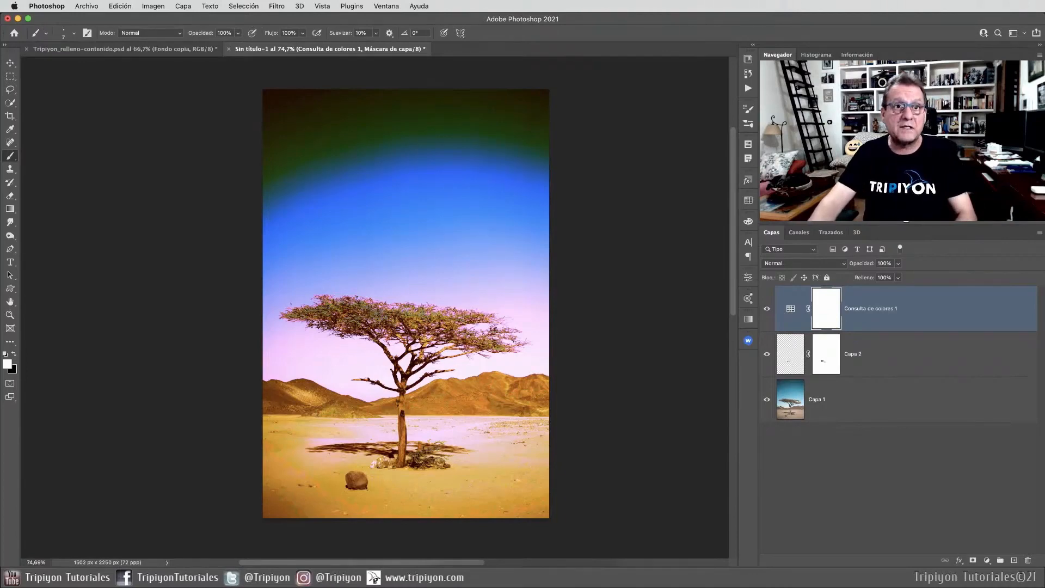
# Switch to Firefox, search the Tripiyon YouTube channel for "presets" and open the video "Cómo crear Preset de color en Photoshop".
pyautogui.moveTo(0, 50); pyautogui.dragTo(421, 3)
pyautogui.moveTo(808, 514); pyautogui.dragTo(968, 566)
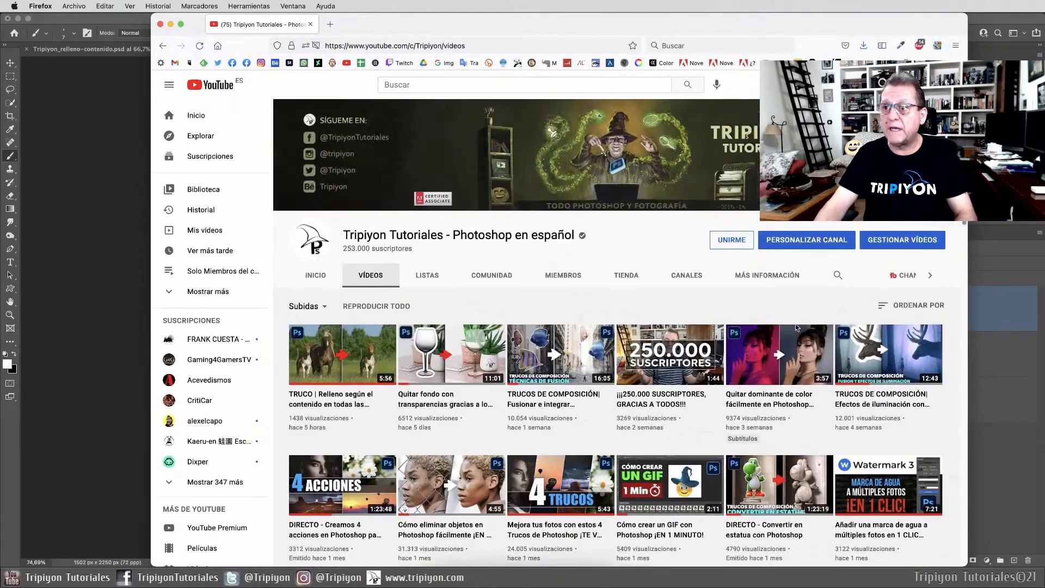
pyautogui.click(835, 276)
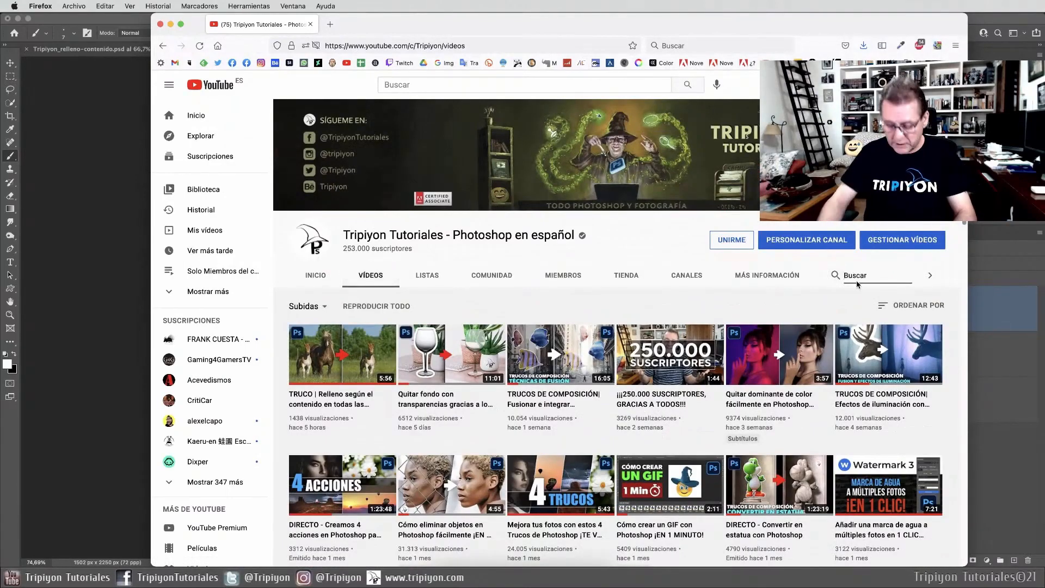
pyautogui.write('presets')
pyautogui.press('Return')
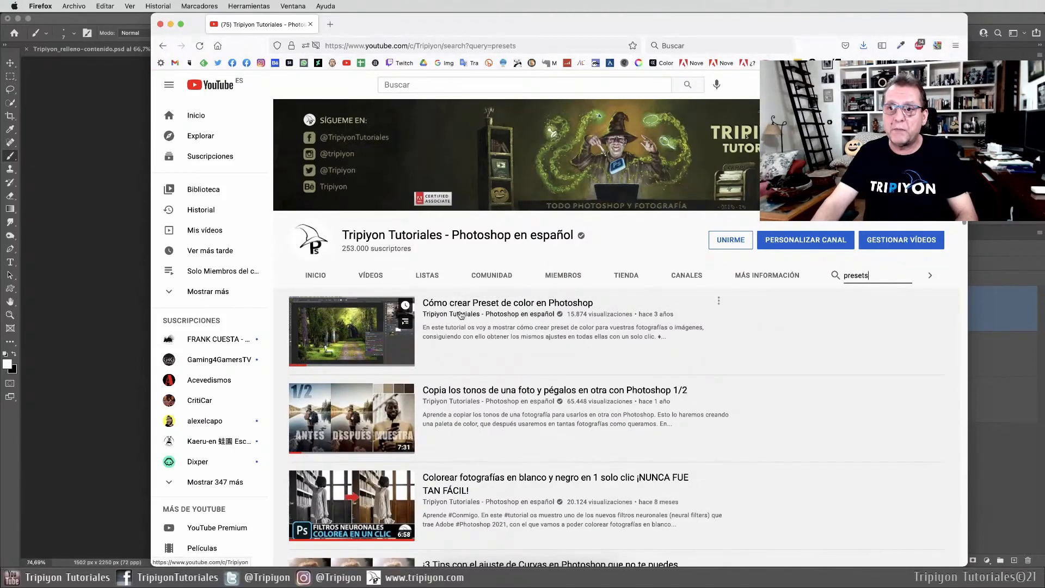
pyautogui.click(503, 314)
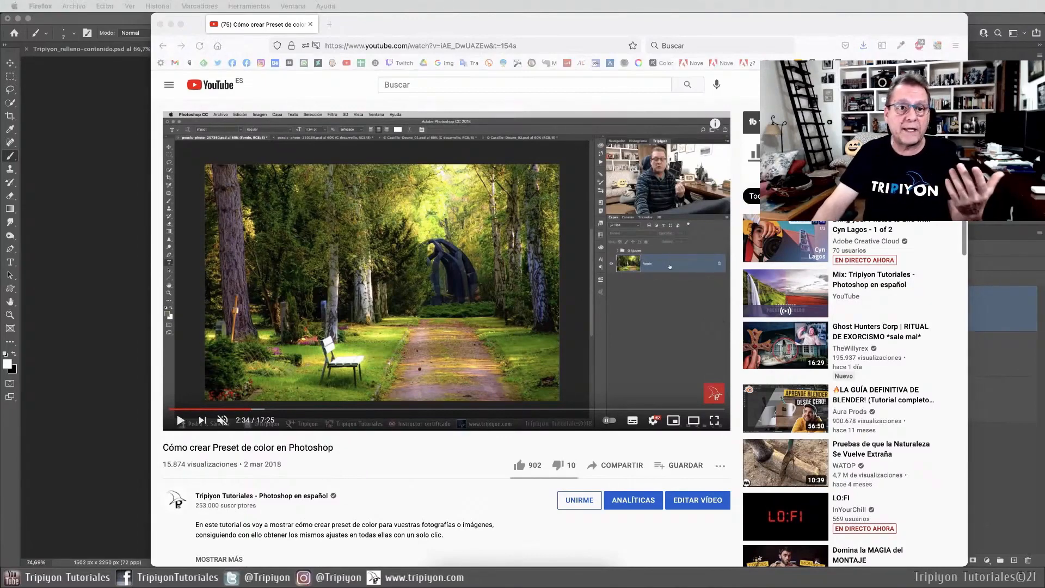
pyautogui.click(721, 22)
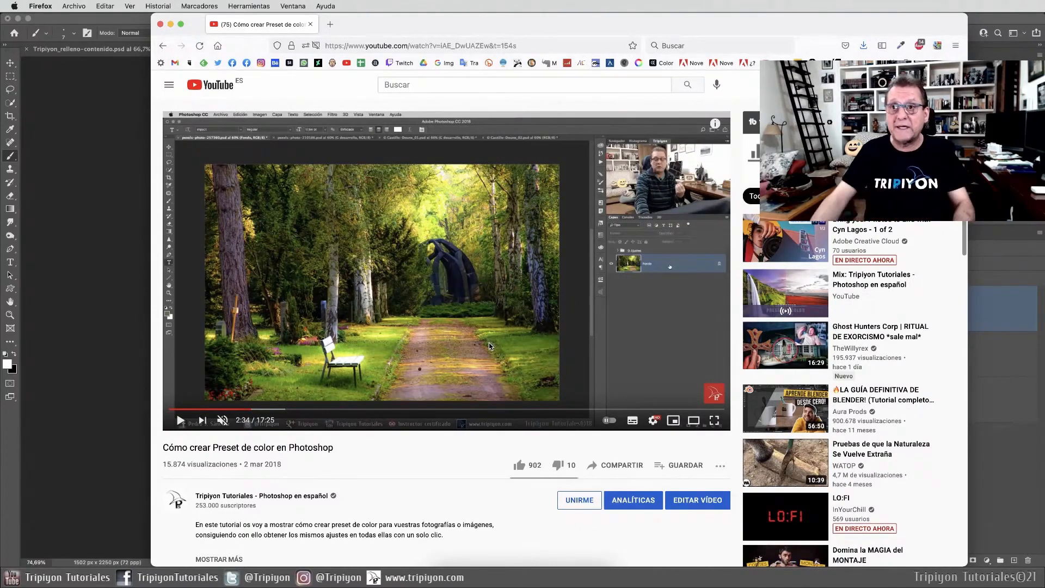
# Switch back to Photoshop and review the 3D LUT presets available in the Color Lookup adjustment layer.
pyautogui.click(109, 73)
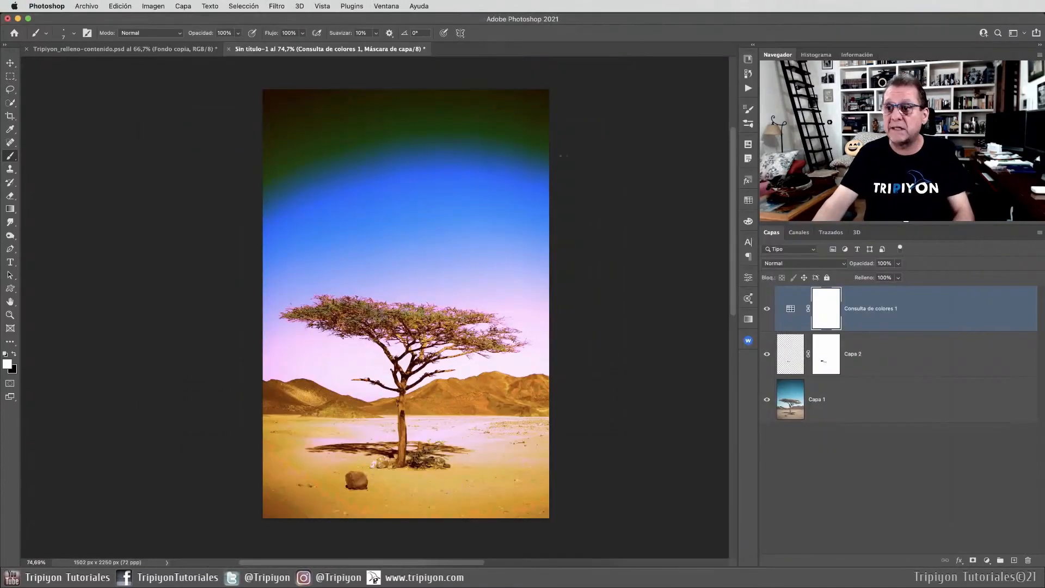
pyautogui.doubleClick(803, 312)
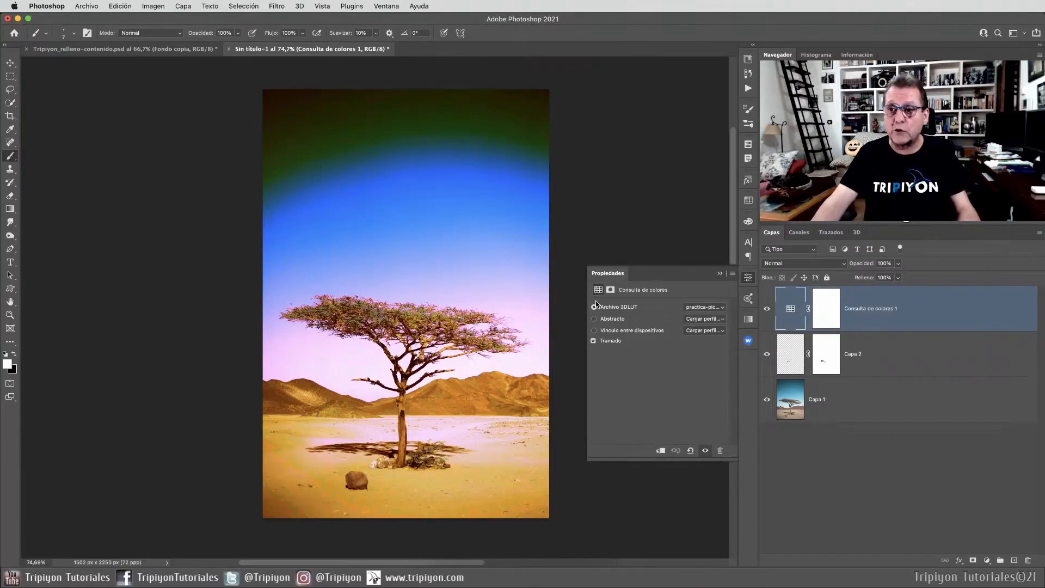
pyautogui.click(702, 308)
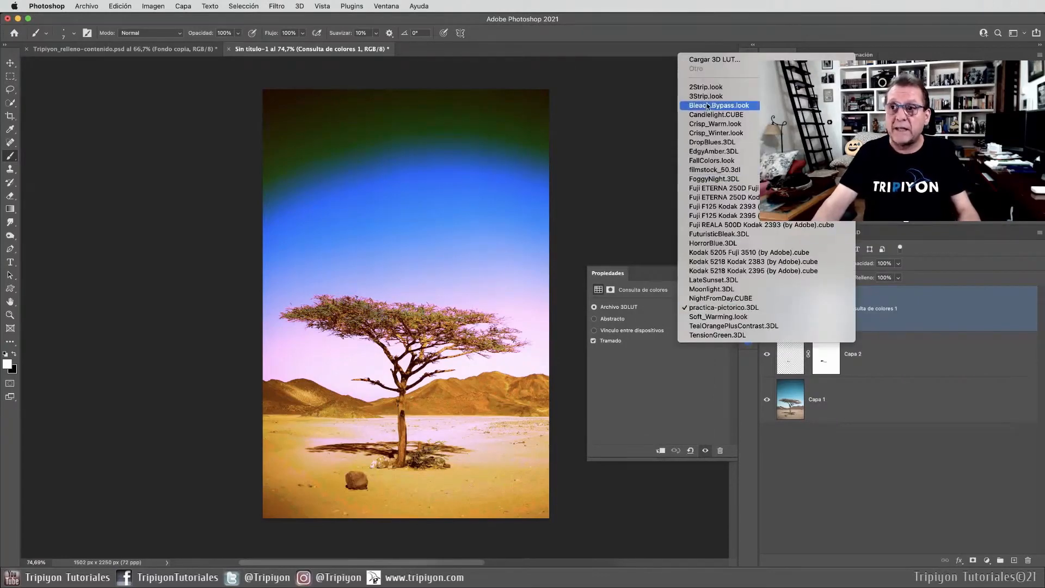
pyautogui.click(685, 397)
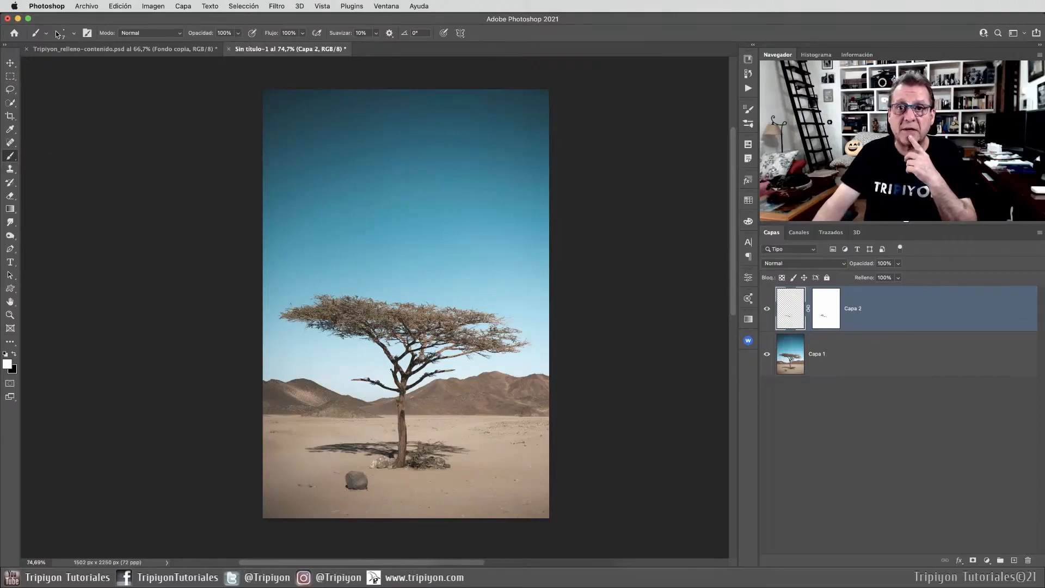
# Open the brush preset picker, enlarge it and browse the Webinar and Mis pinceles brush groups.
pyautogui.click(74, 33)
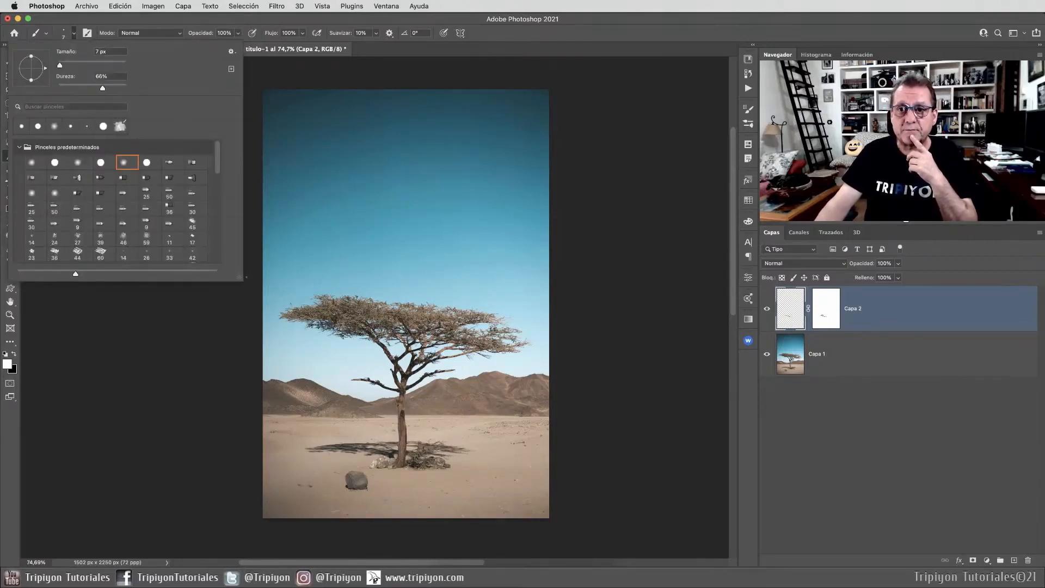
pyautogui.moveTo(244, 279)
pyautogui.mouseDown()
pyautogui.moveTo(435, 404)
pyautogui.moveTo(593, 460)
pyautogui.mouseUp()
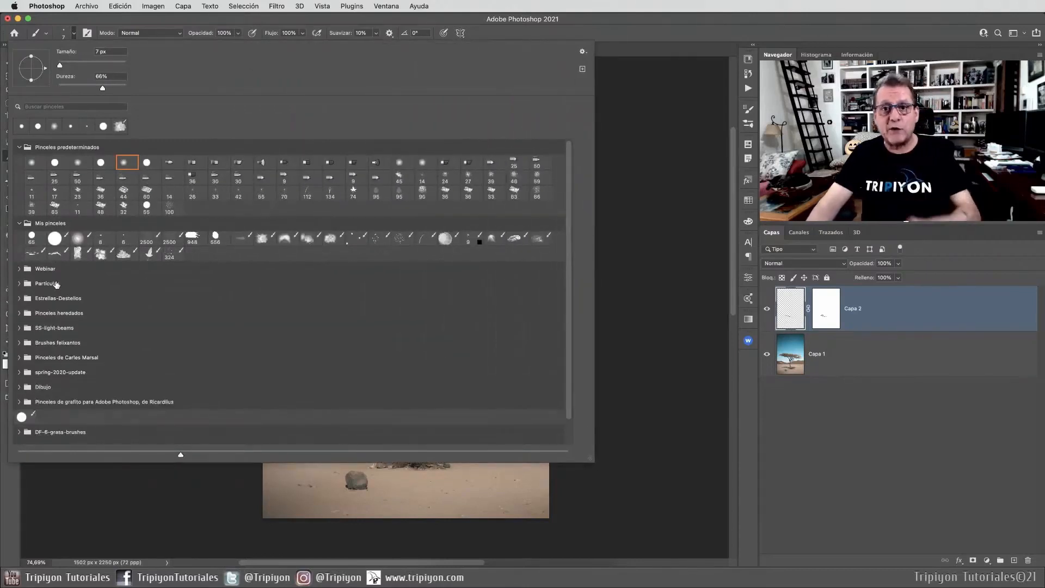
pyautogui.click(20, 270)
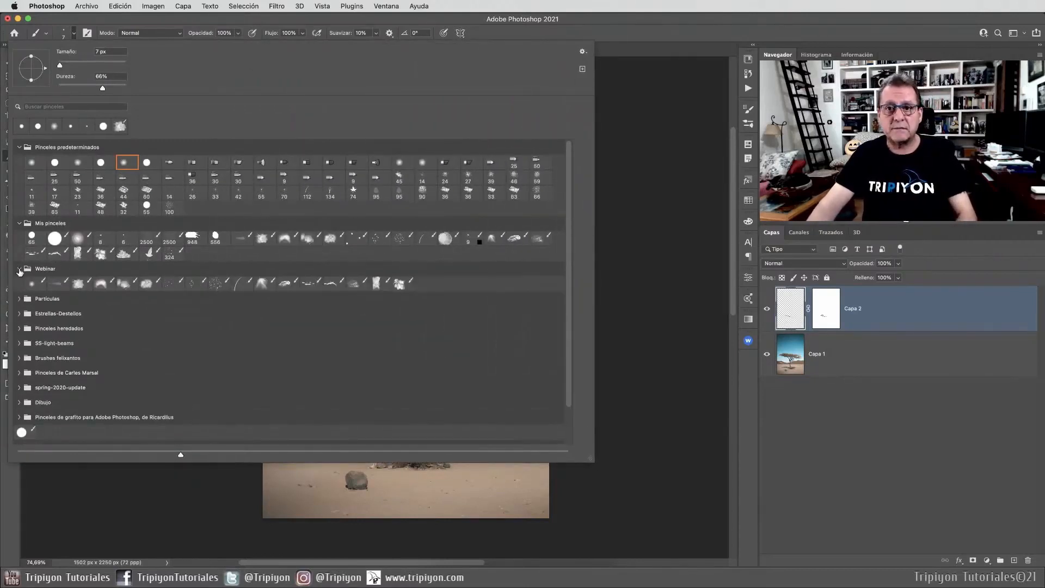
pyautogui.click(20, 270)
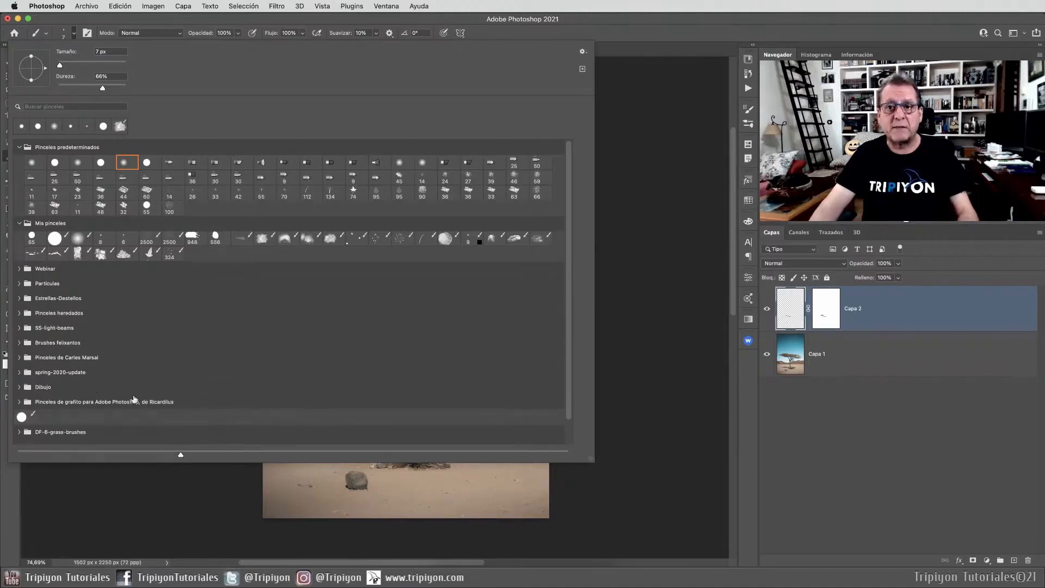
pyautogui.click(19, 227)
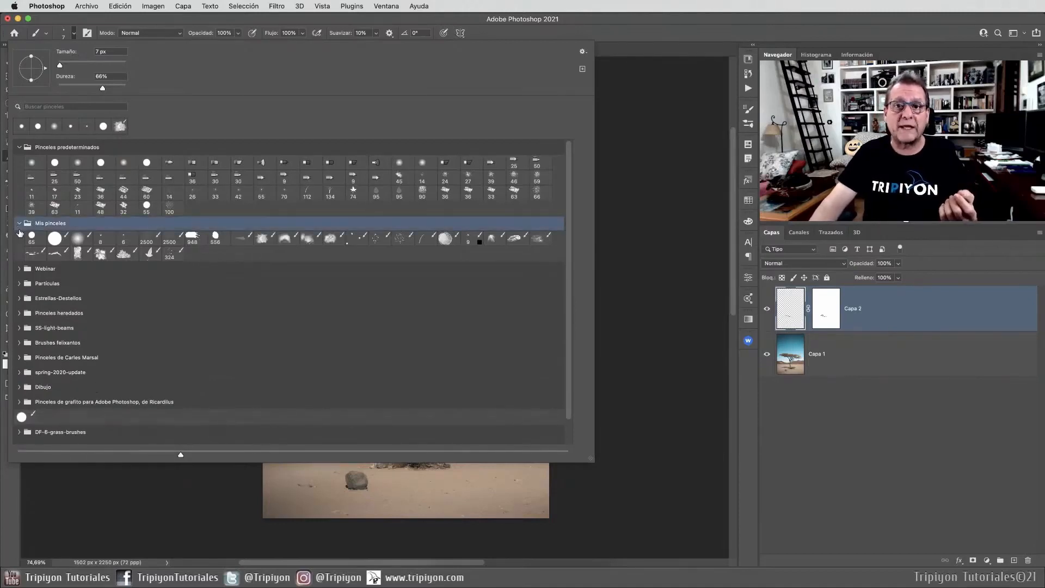
pyautogui.click(20, 224)
pyautogui.click(19, 223)
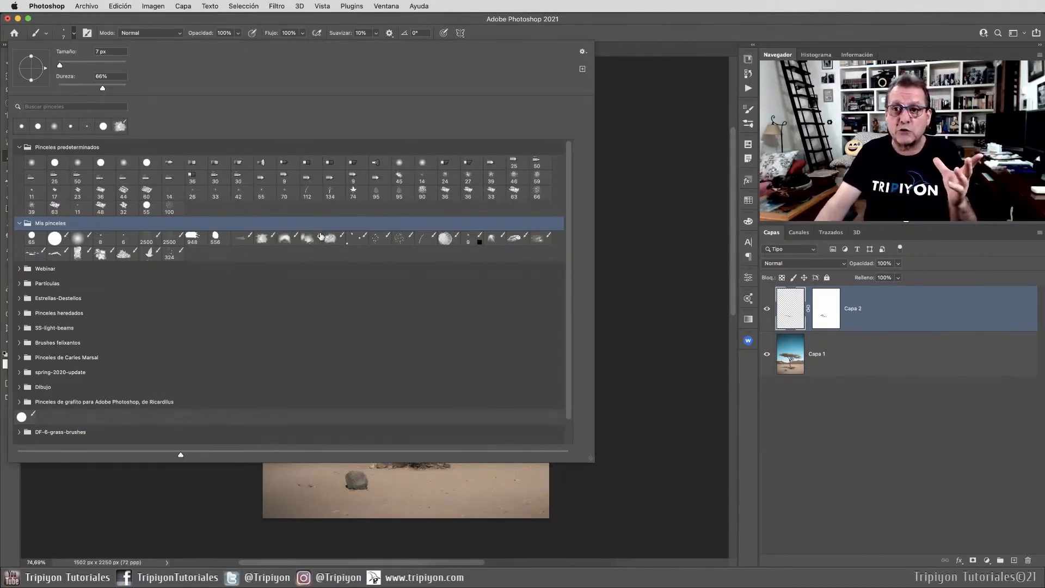
# Try out several textured and branch-like brushes from the Mis pinceles group and collapse the group.
pyautogui.click(286, 241)
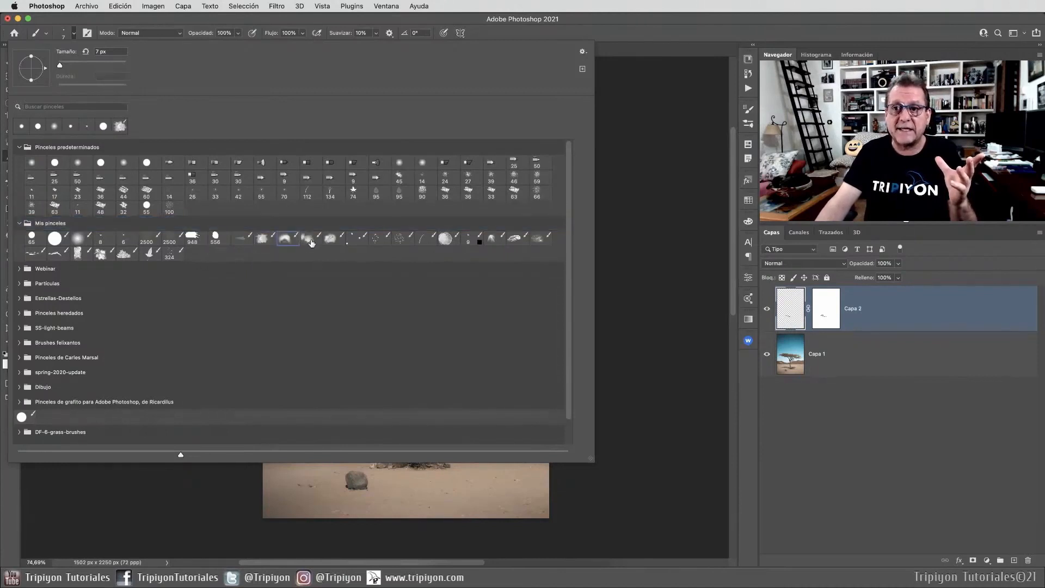
pyautogui.click(309, 242)
pyautogui.click(343, 242)
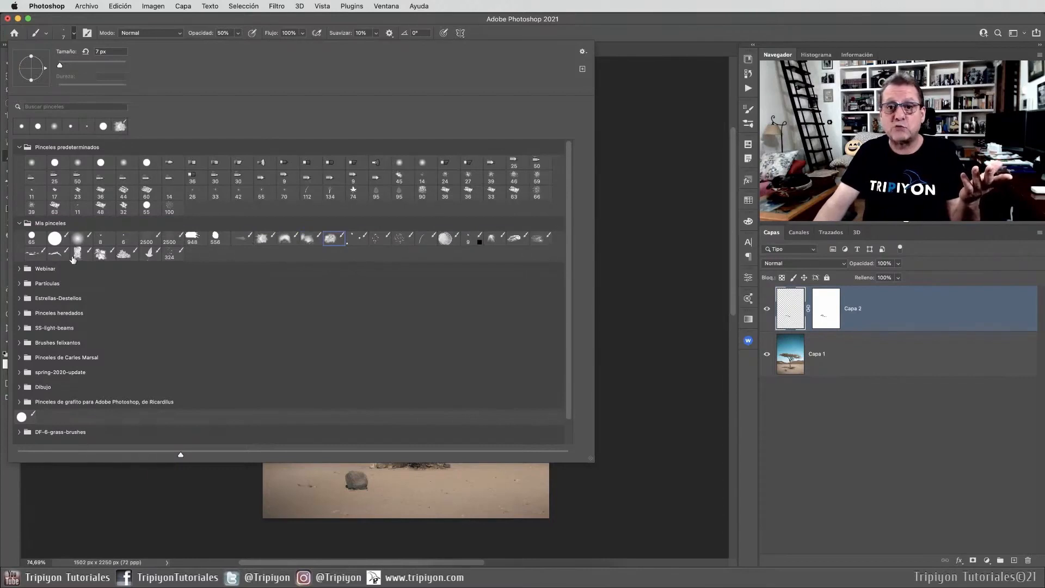
pyautogui.click(32, 254)
pyautogui.click(55, 254)
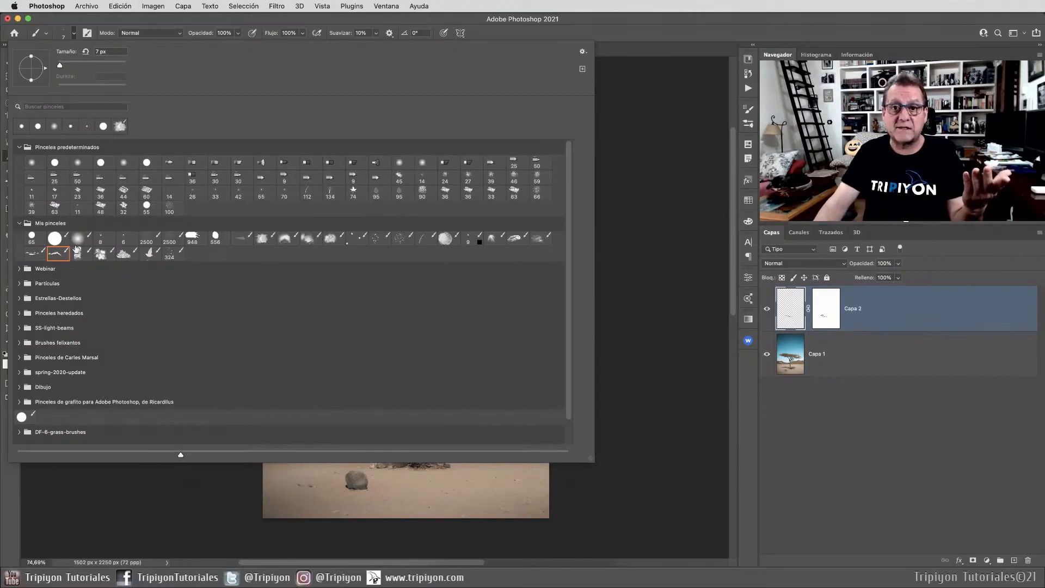
pyautogui.click(20, 224)
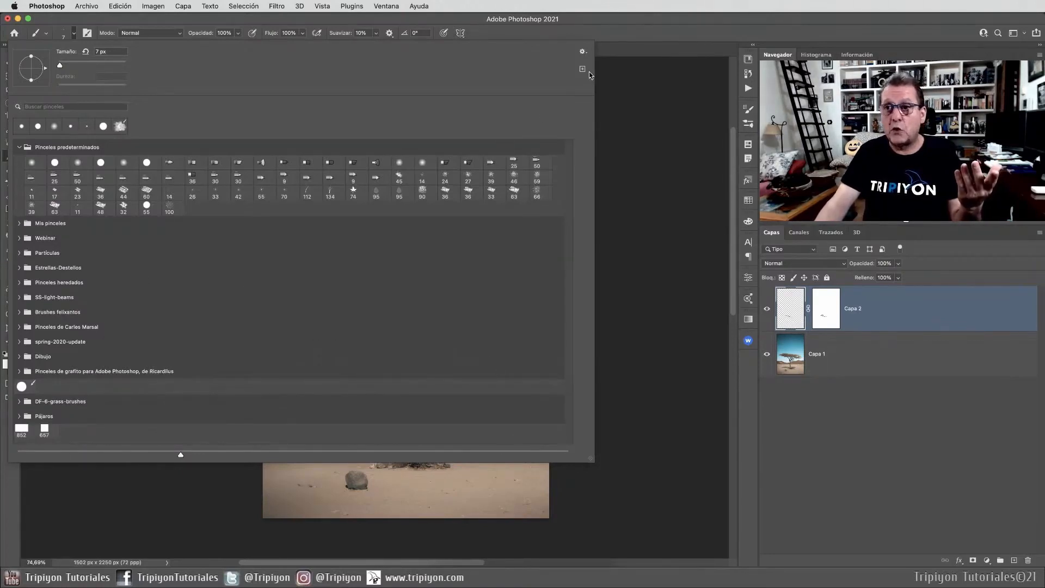
# Create a new brush group named "prueba" in the brush preset picker.
pyautogui.click(583, 51)
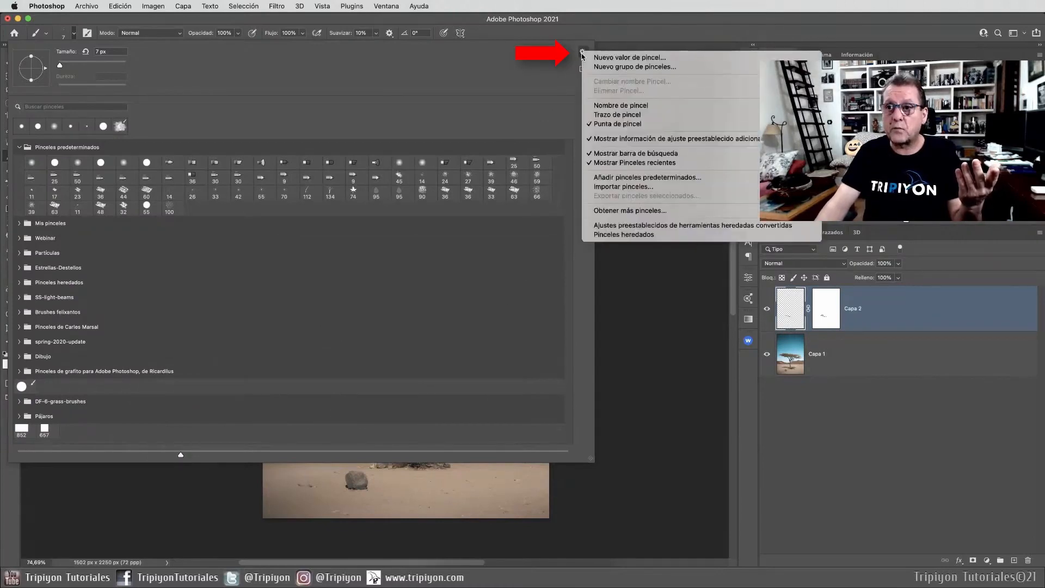
pyautogui.click(665, 69)
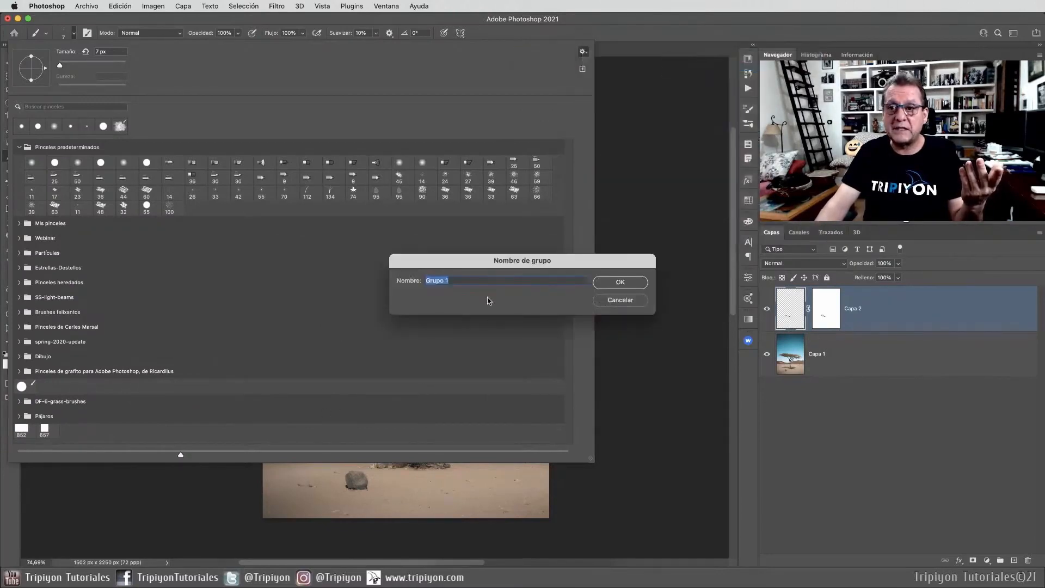
pyautogui.write('prueba')
pyautogui.click(620, 282)
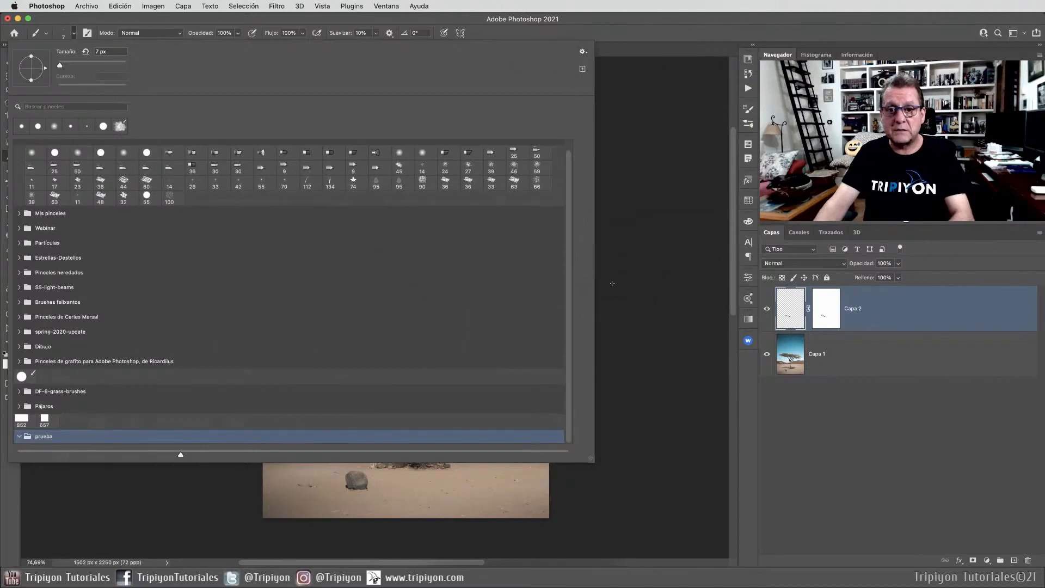
# Move the loose 657 px and 852 px brushes into the prueba group and expand that group.
pyautogui.click(48, 421)
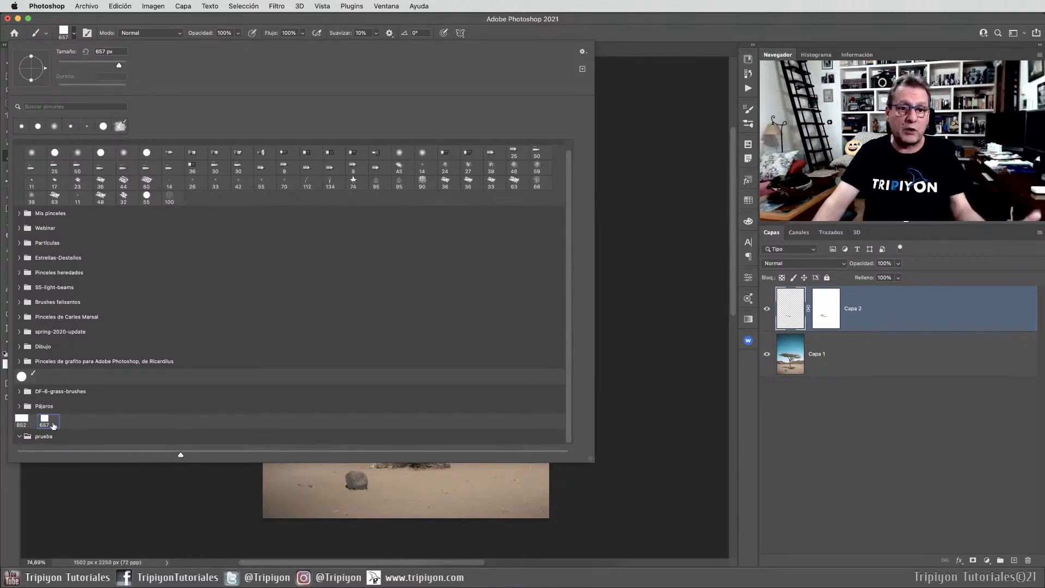
pyautogui.moveTo(48, 424)
pyautogui.mouseDown()
pyautogui.moveTo(46, 438)
pyautogui.moveTo(130, 422)
pyautogui.moveTo(62, 441)
pyautogui.mouseUp()
pyautogui.click(20, 421)
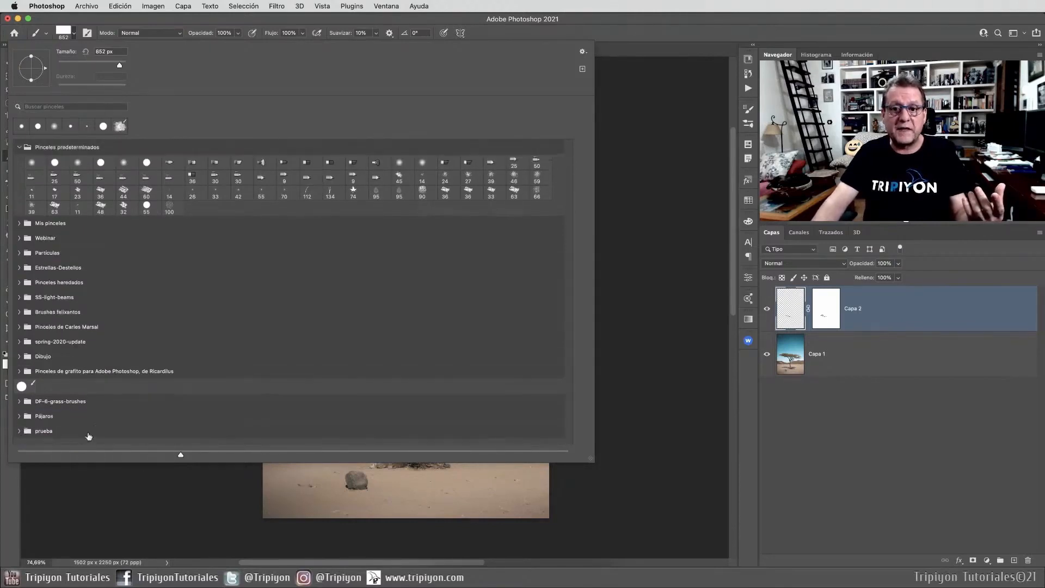
pyautogui.click(20, 431)
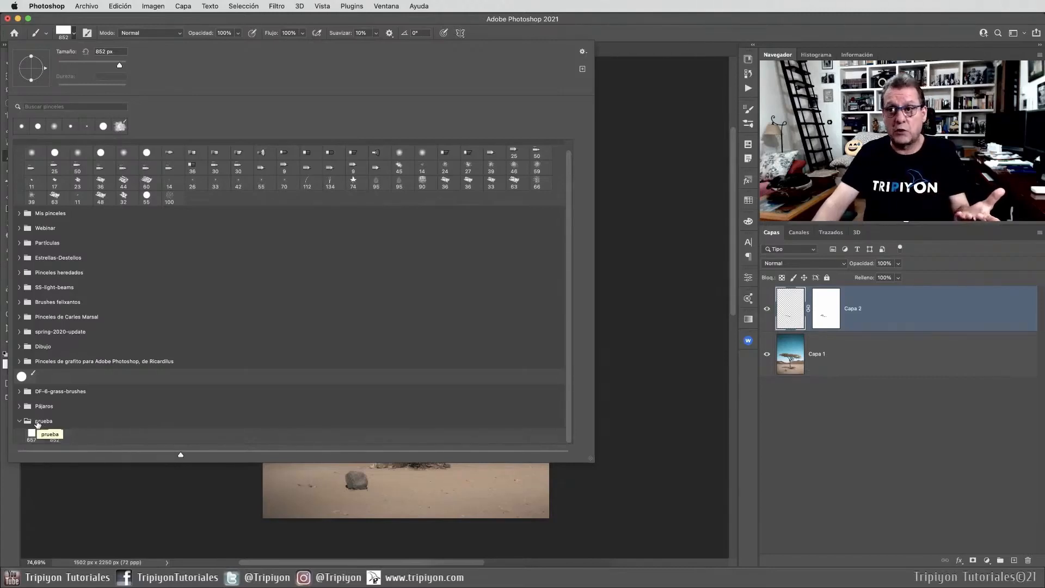
# Collapse the prueba brush group and delete it from the brush preset picker together with its brushes.
pyautogui.scroll(1, 245, 343)
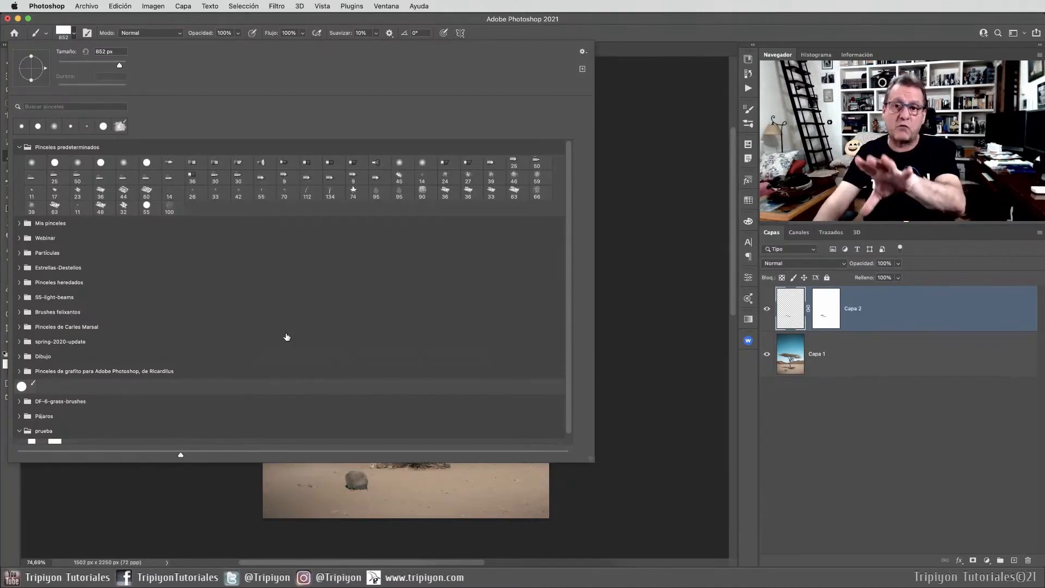
pyautogui.scroll(-1, 283, 312)
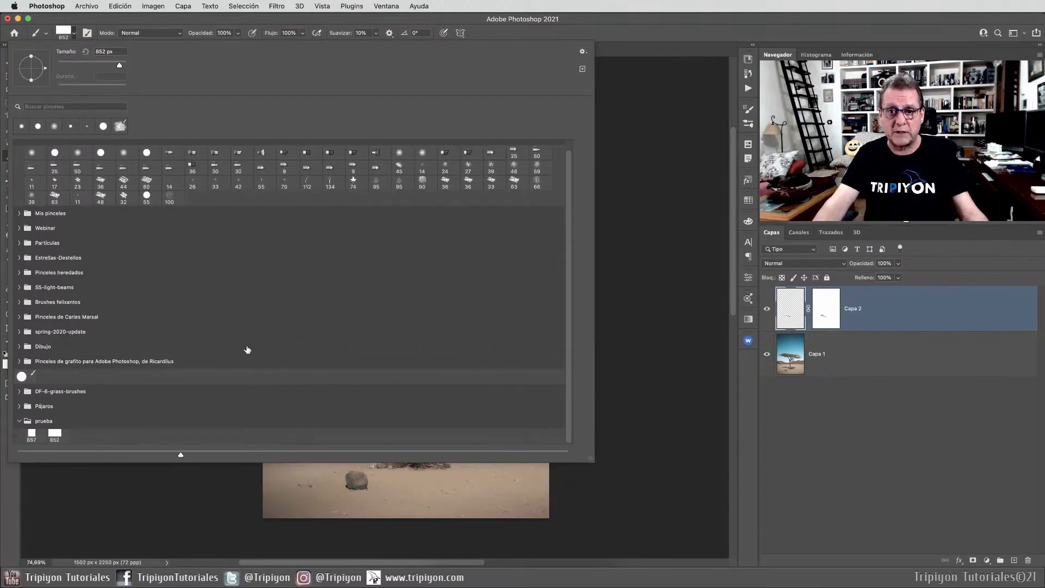
pyautogui.click(19, 421)
pyautogui.click(55, 431)
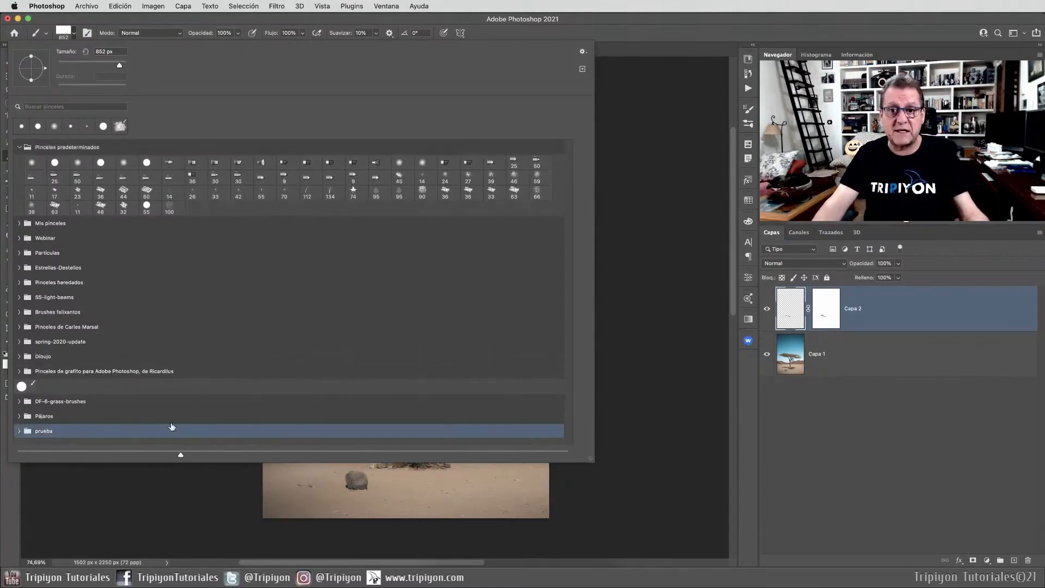
pyautogui.rightClick(120, 428)
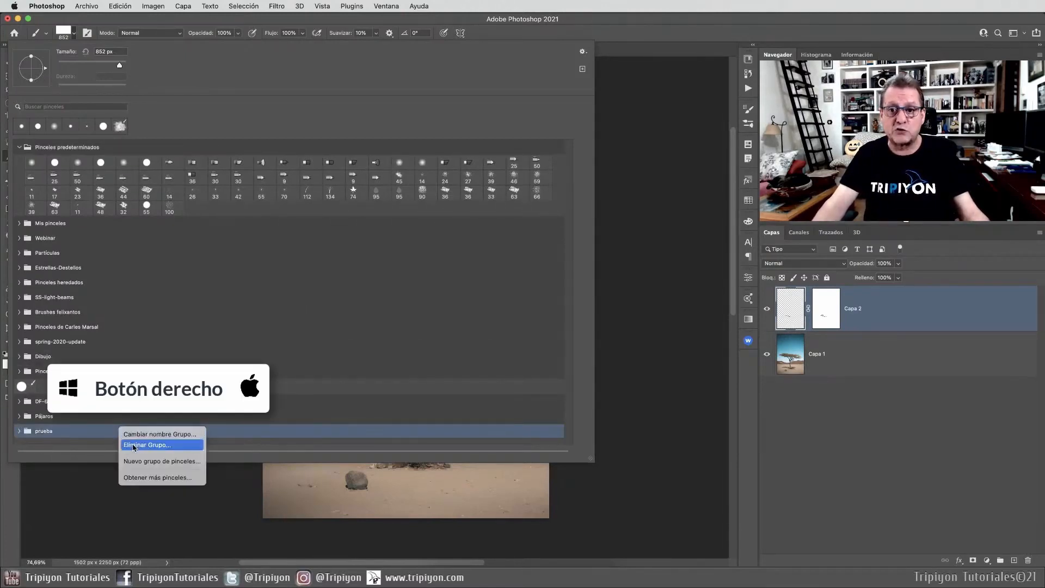
pyautogui.click(135, 446)
pyautogui.click(571, 212)
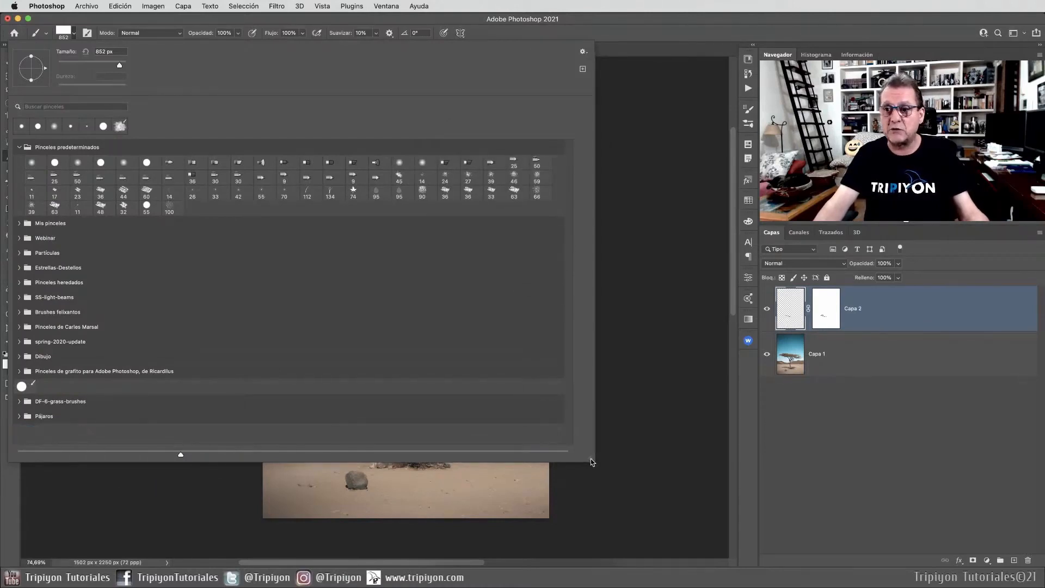
# Shrink the brush preset picker, choose the soft round pressure-opacity brush from Pinceles predeterminados and close the picker.
pyautogui.moveTo(590, 459); pyautogui.dragTo(206, 246)
pyautogui.click(124, 162)
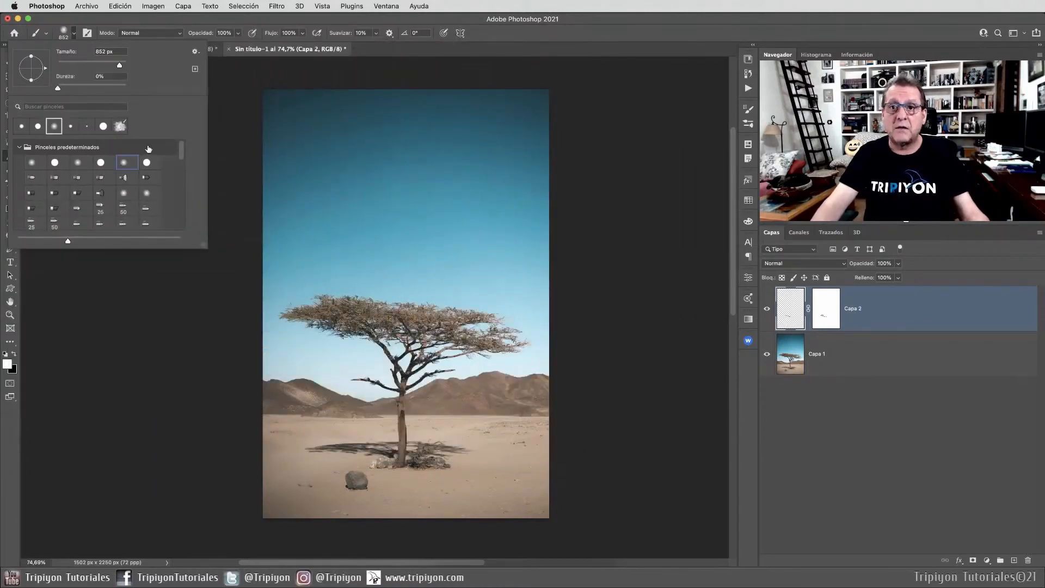
pyautogui.click(521, 23)
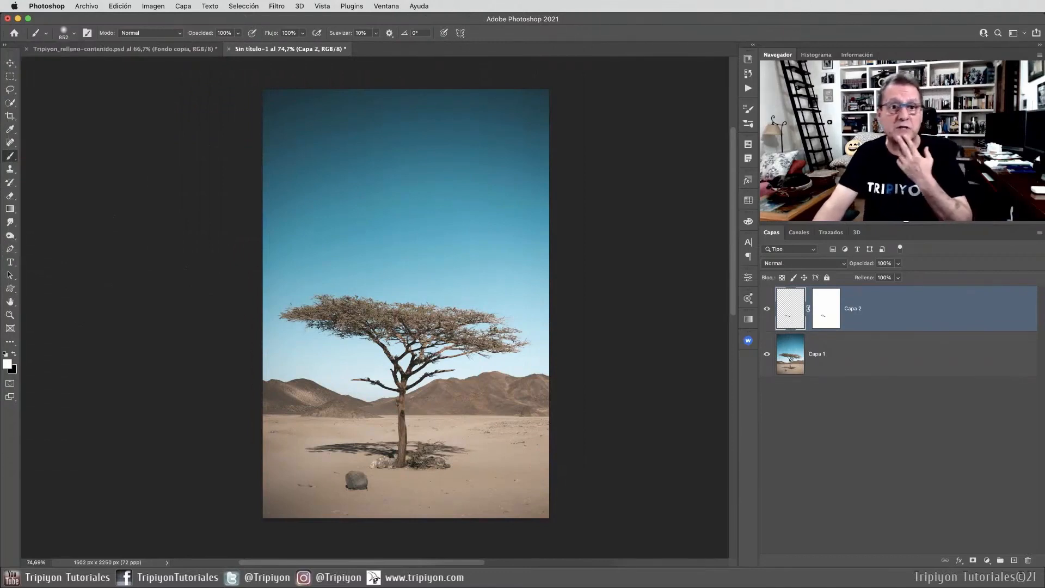
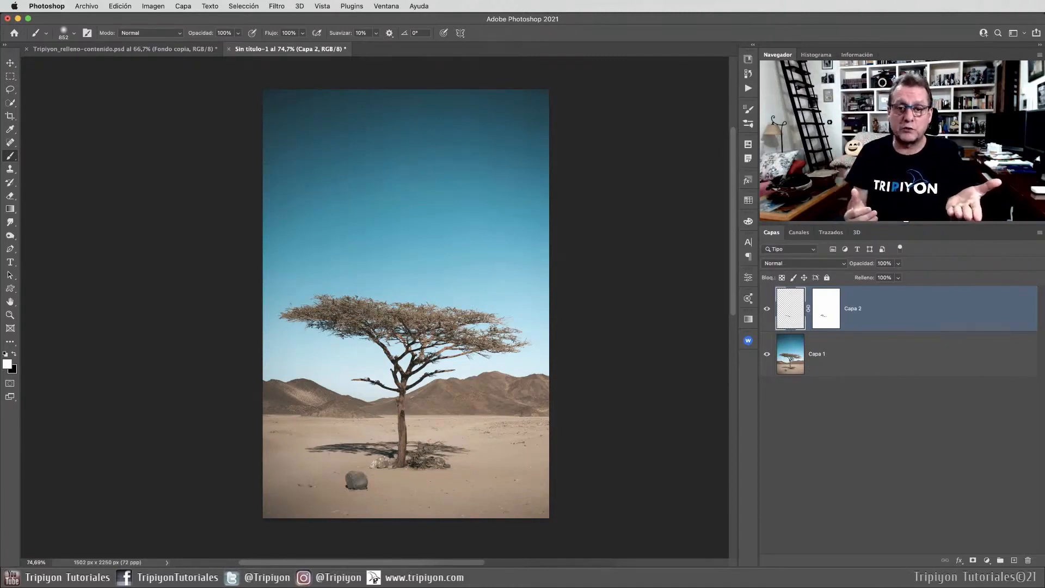
# Reopen and enlarge the brush preset picker, and display brush names and stroke previews alongside the tips.
pyautogui.click(74, 34)
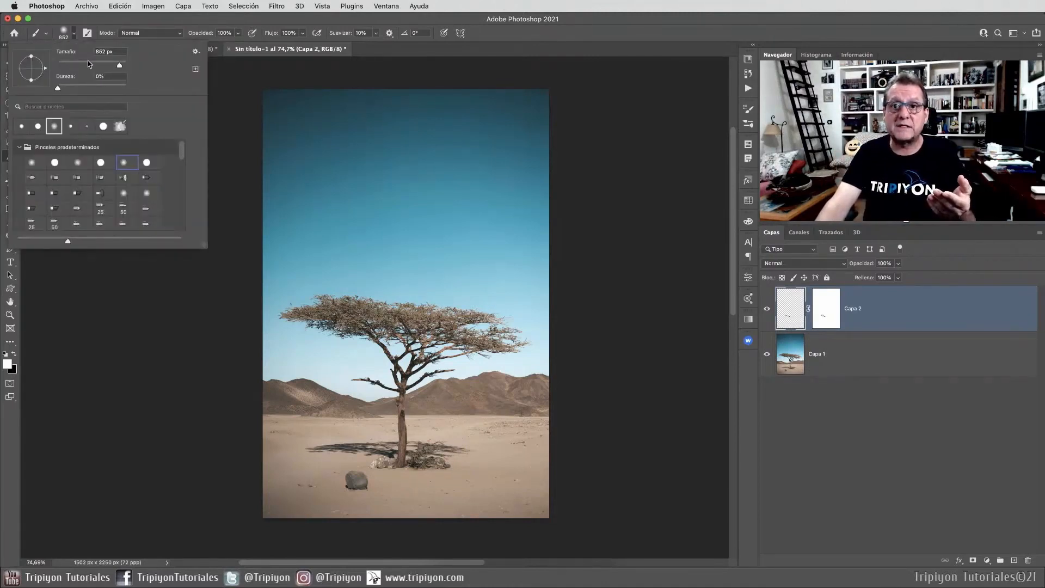
pyautogui.moveTo(205, 246); pyautogui.dragTo(287, 485)
pyautogui.click(278, 51)
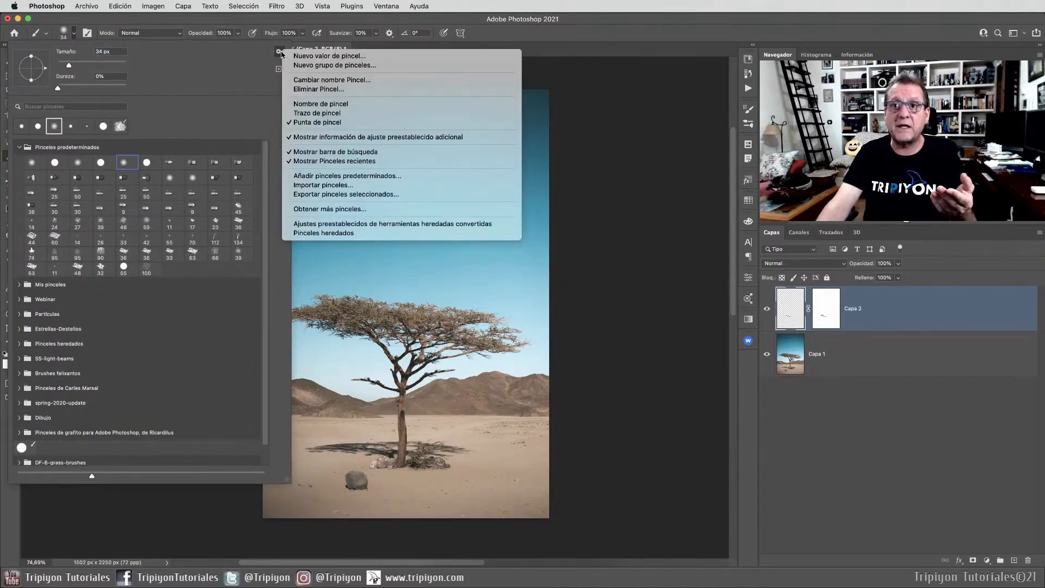
pyautogui.click(329, 107)
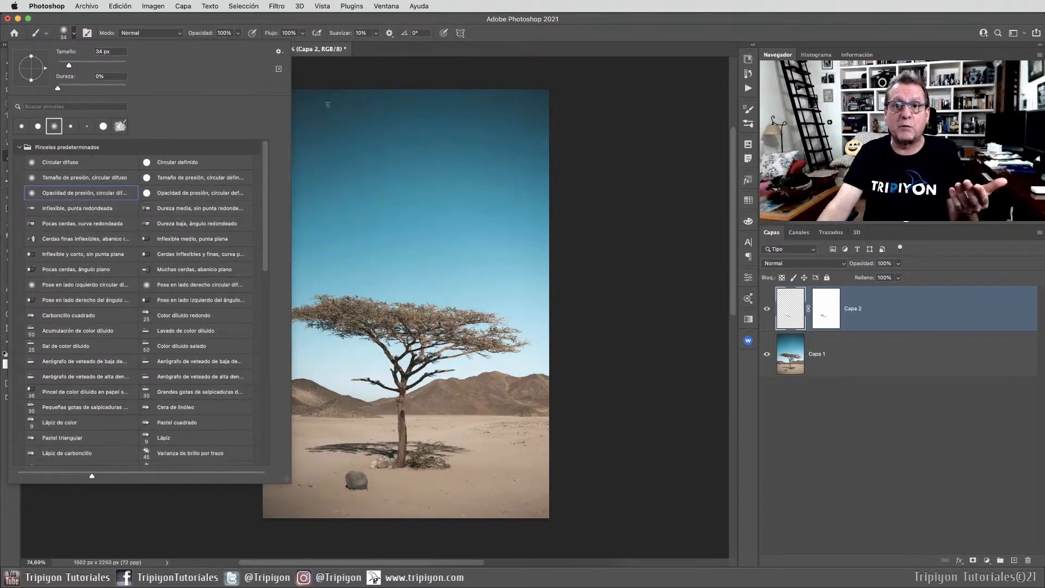
pyautogui.click(279, 52)
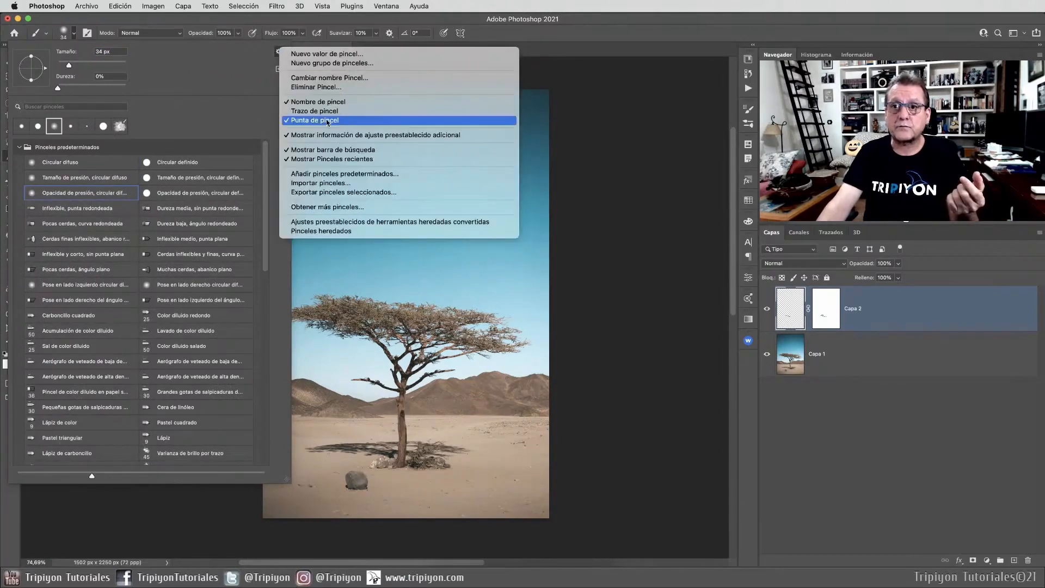
pyautogui.click(306, 114)
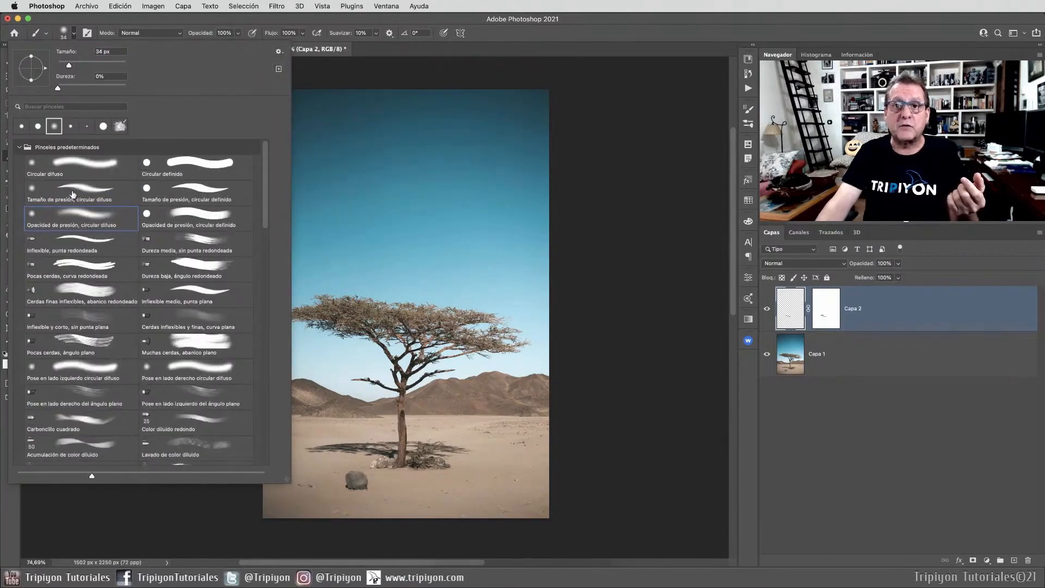
# Examine the names and stroke previews of the default brushes and the Mis pinceles group.
pyautogui.scroll(-5, 151, 272)
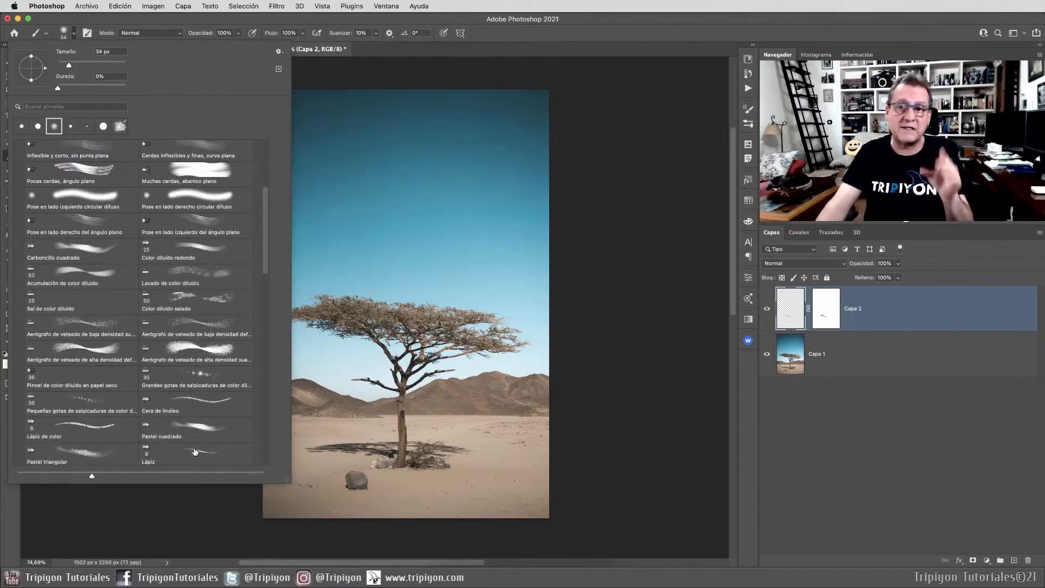
pyautogui.moveTo(266, 212); pyautogui.dragTo(251, 427)
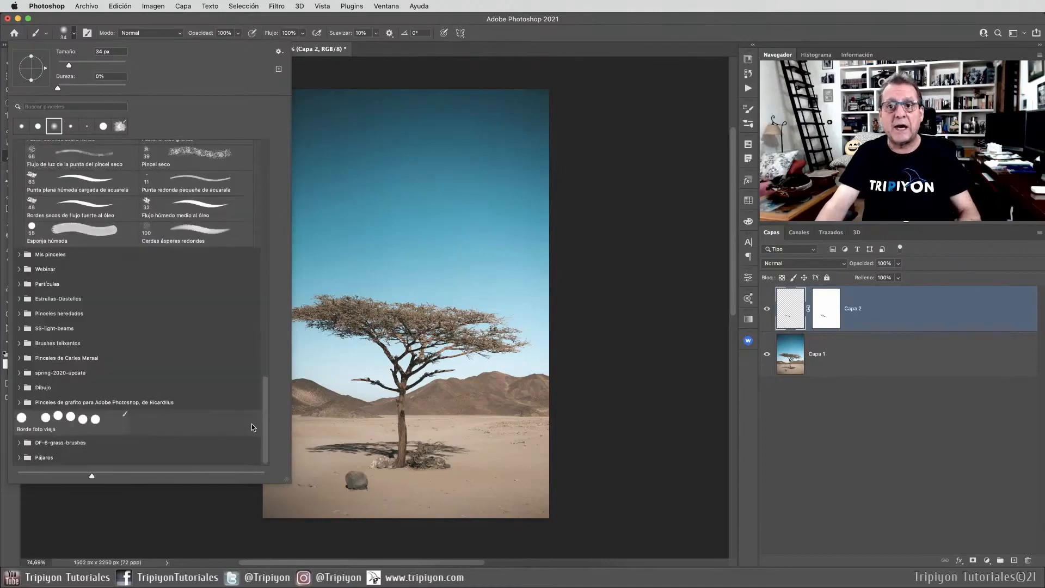
pyautogui.click(20, 255)
pyautogui.moveTo(266, 336)
pyautogui.mouseDown()
pyautogui.moveTo(260, 395)
pyautogui.moveTo(264, 375)
pyautogui.mouseUp()
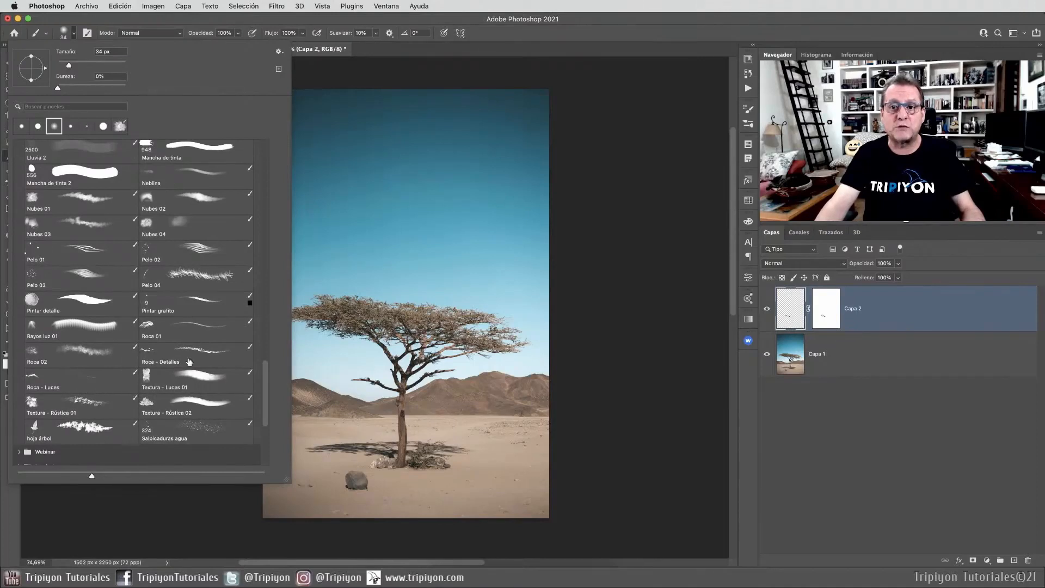
pyautogui.scroll(3, 161, 297)
pyautogui.scroll(10, 163, 308)
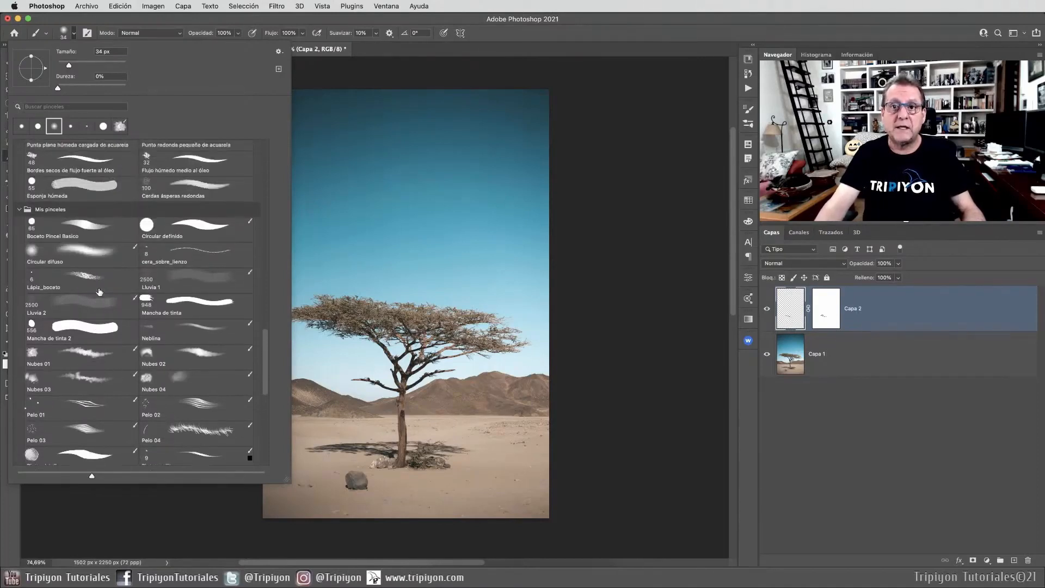
pyautogui.click(20, 212)
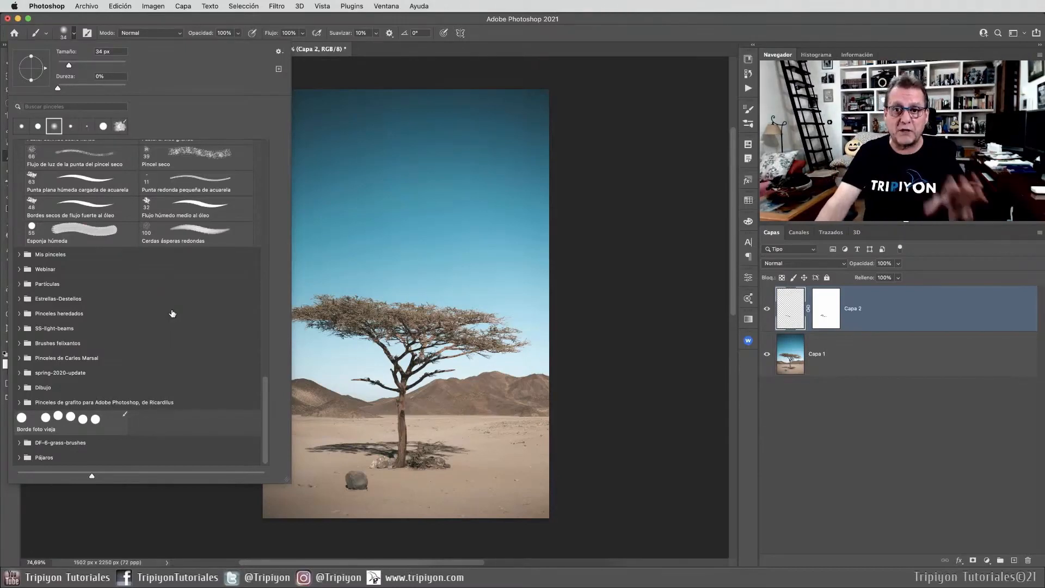
pyautogui.scroll(10, 172, 314)
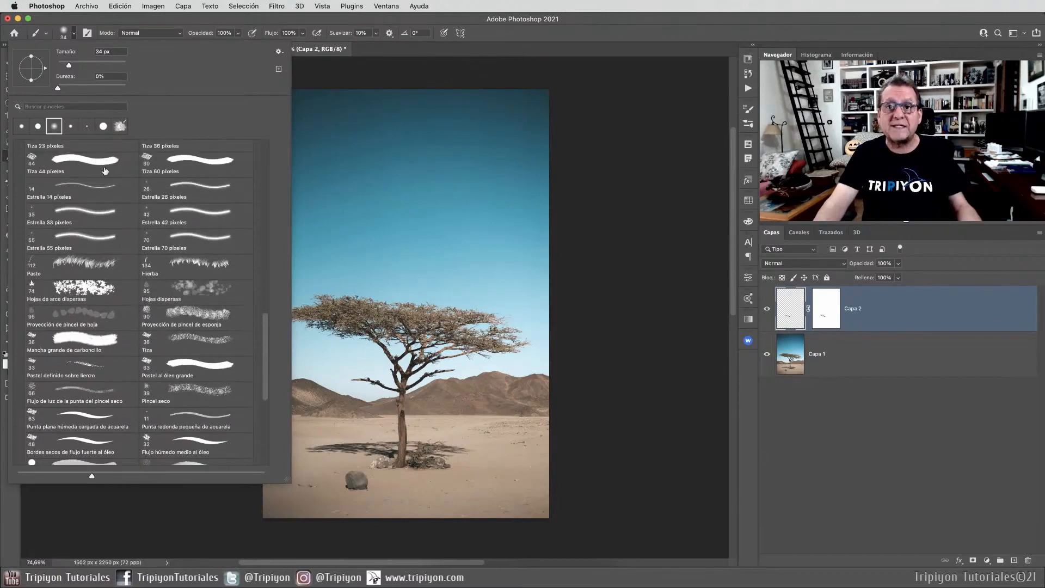
pyautogui.scroll(4, 117, 208)
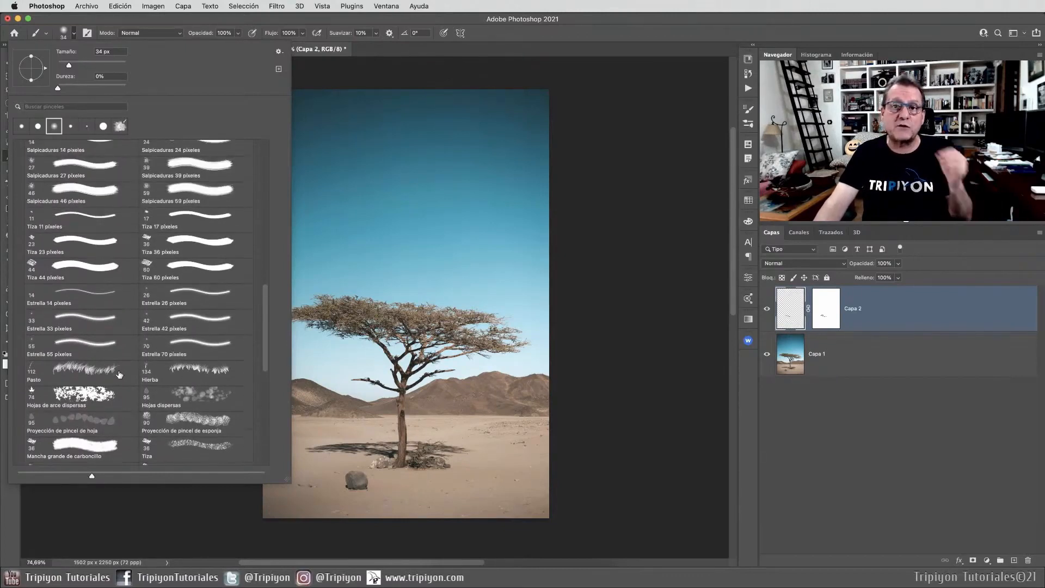
pyautogui.scroll(4, 106, 350)
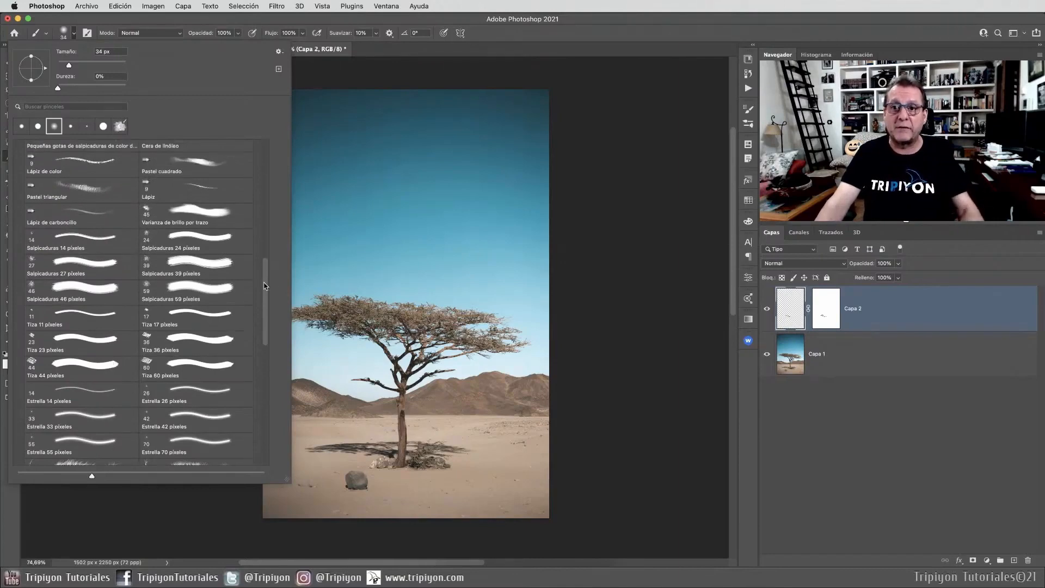
# Turn off stroke previews and brush names in the brush preset picker so that only brush tips are displayed.
pyautogui.moveTo(265, 286); pyautogui.dragTo(265, 169)
pyautogui.click(277, 51)
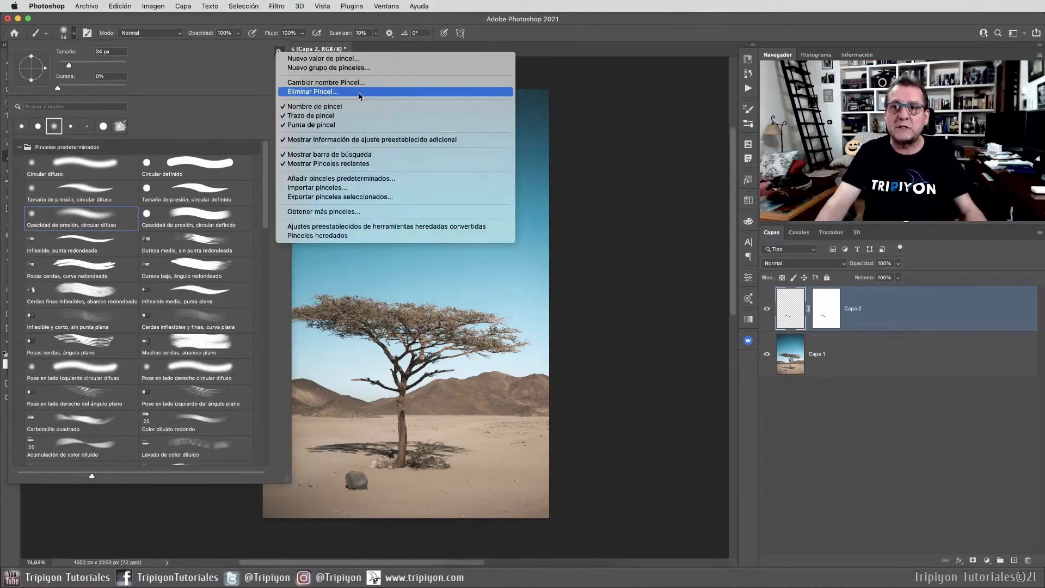
pyautogui.click(318, 116)
pyautogui.click(278, 52)
pyautogui.click(327, 119)
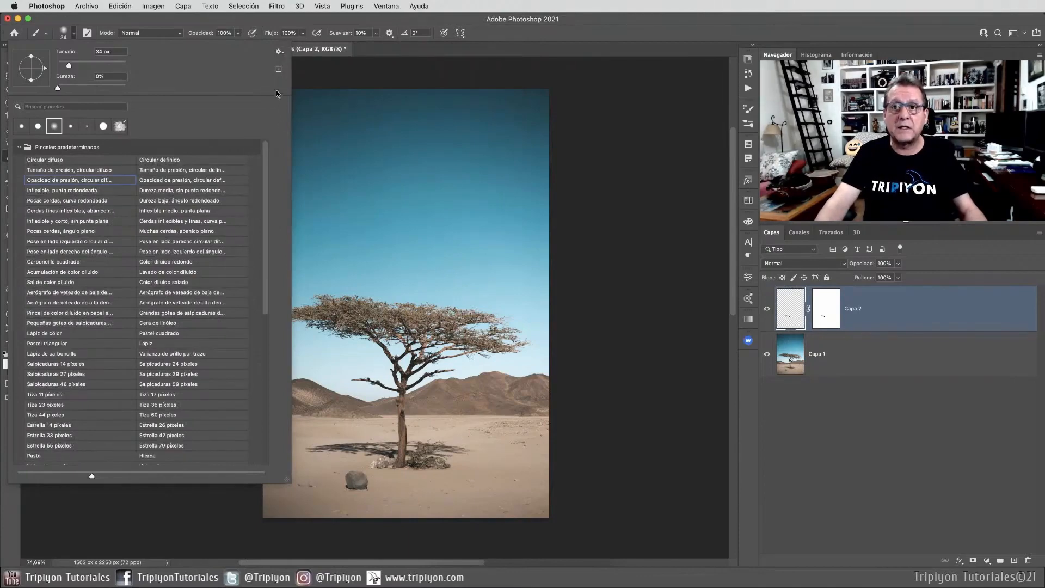
pyautogui.click(278, 52)
pyautogui.click(326, 120)
pyautogui.click(279, 51)
pyautogui.click(325, 102)
# Reduce the brush preset picker to a compact size and close it.
pyautogui.moveTo(285, 483)
pyautogui.mouseDown()
pyautogui.moveTo(206, 245)
pyautogui.moveTo(201, 302)
pyautogui.moveTo(202, 287)
pyautogui.mouseUp()
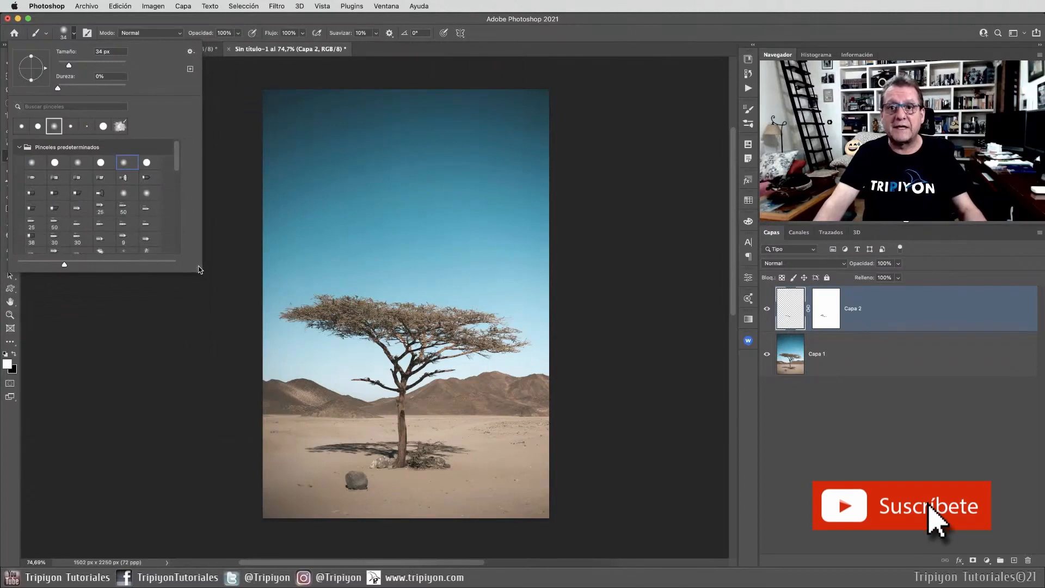
pyautogui.moveTo(199, 269); pyautogui.dragTo(205, 269)
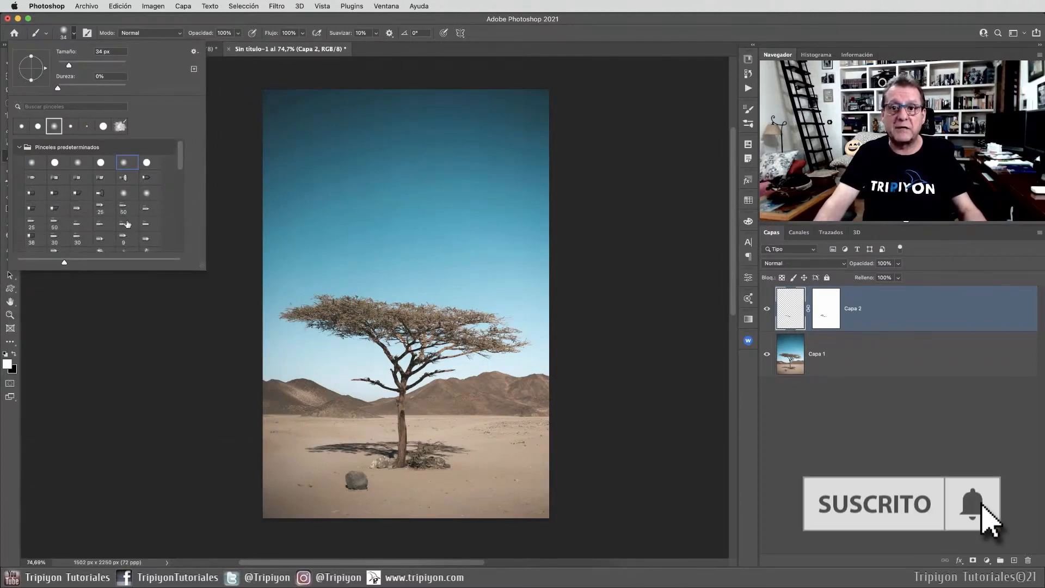
pyautogui.click(529, 38)
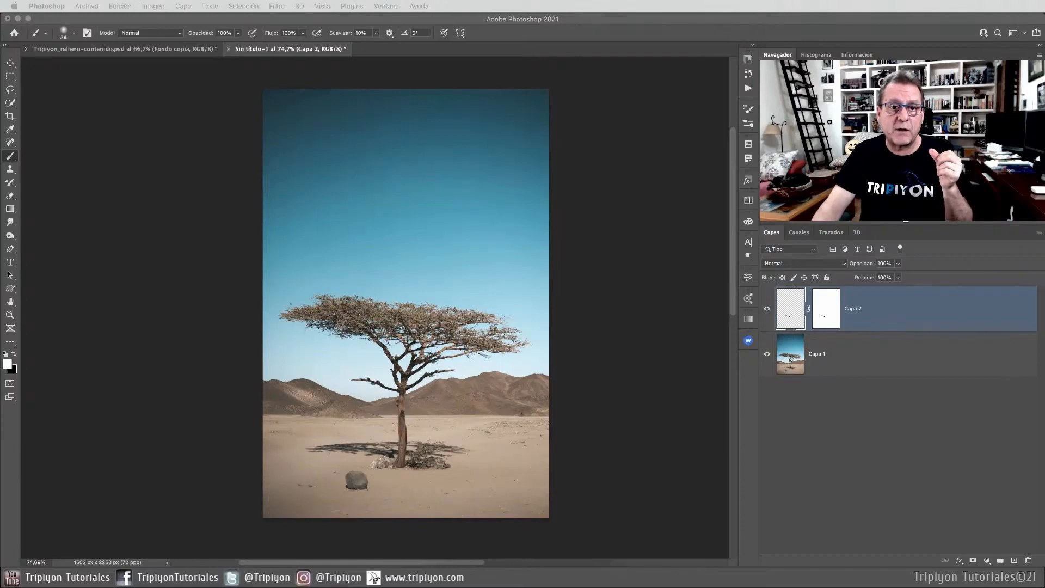
pyautogui.click(743, 27)
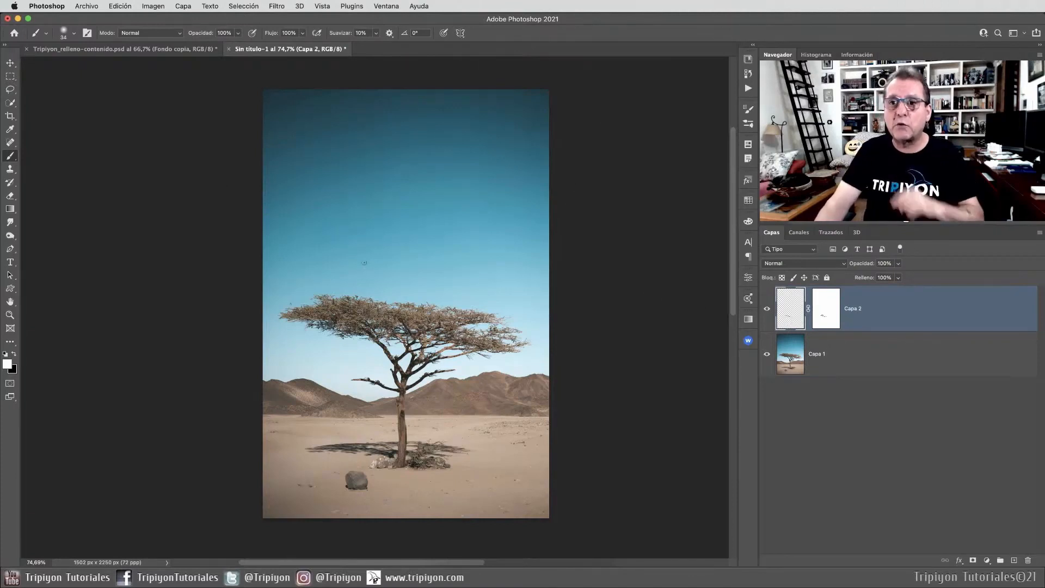
# Open the brush picker over the canvas and choose the Rayos luz 01 brush from Mis pinceles at 640 px.
pyautogui.rightClick(319, 197)
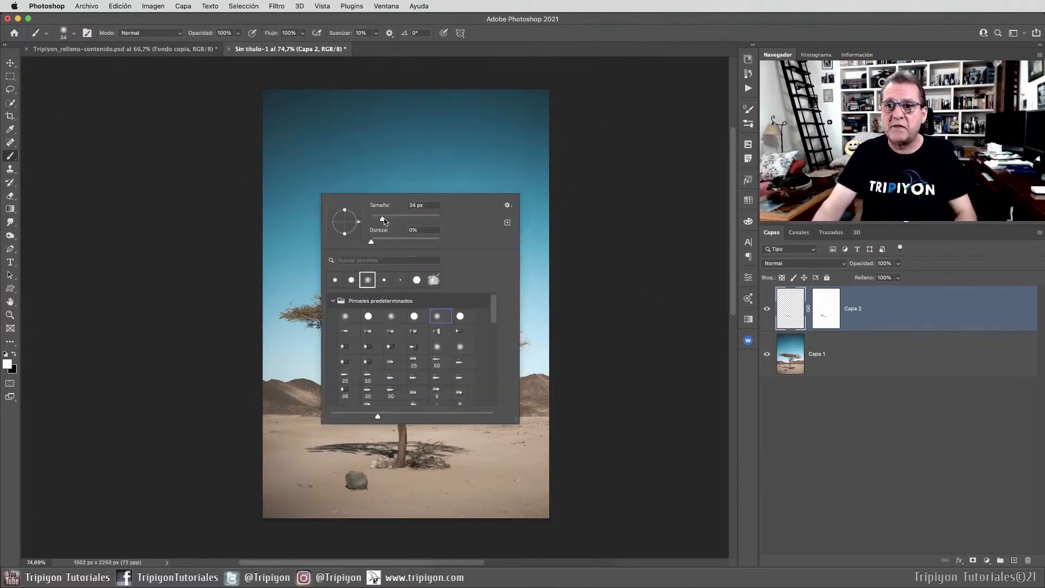
pyautogui.moveTo(494, 311); pyautogui.dragTo(493, 364)
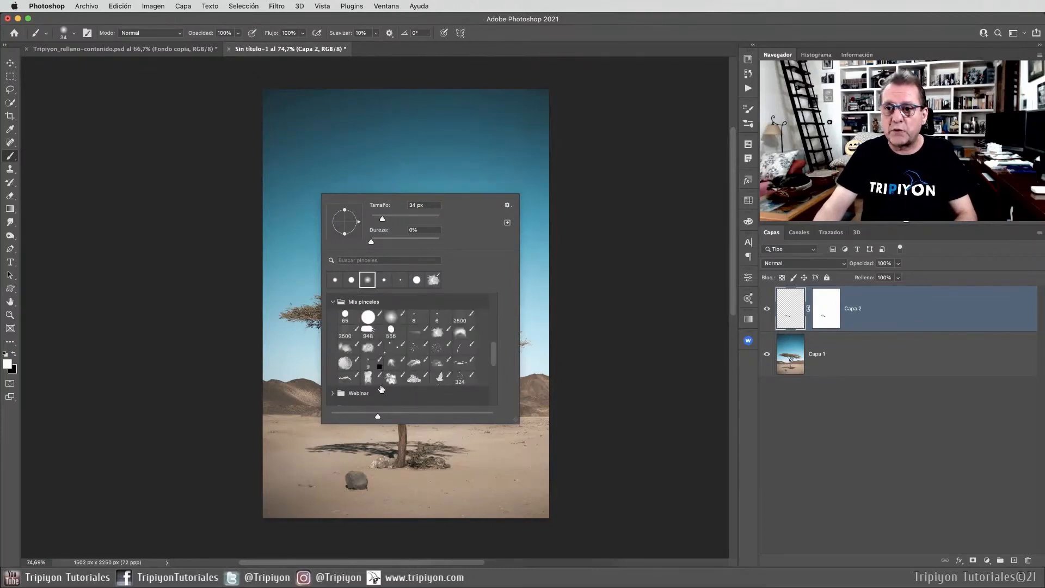
pyautogui.click(391, 362)
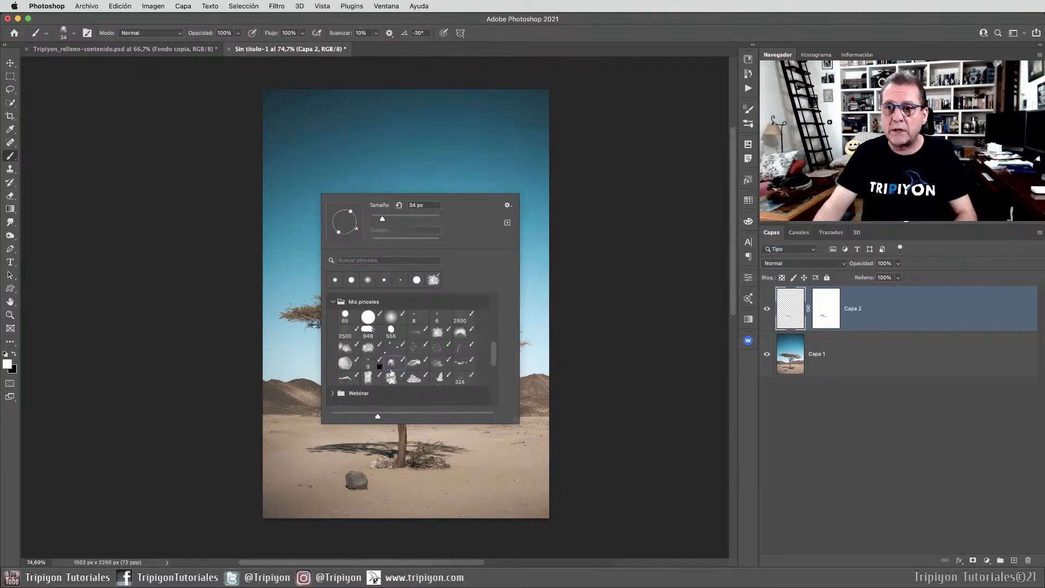
pyautogui.click(629, 33)
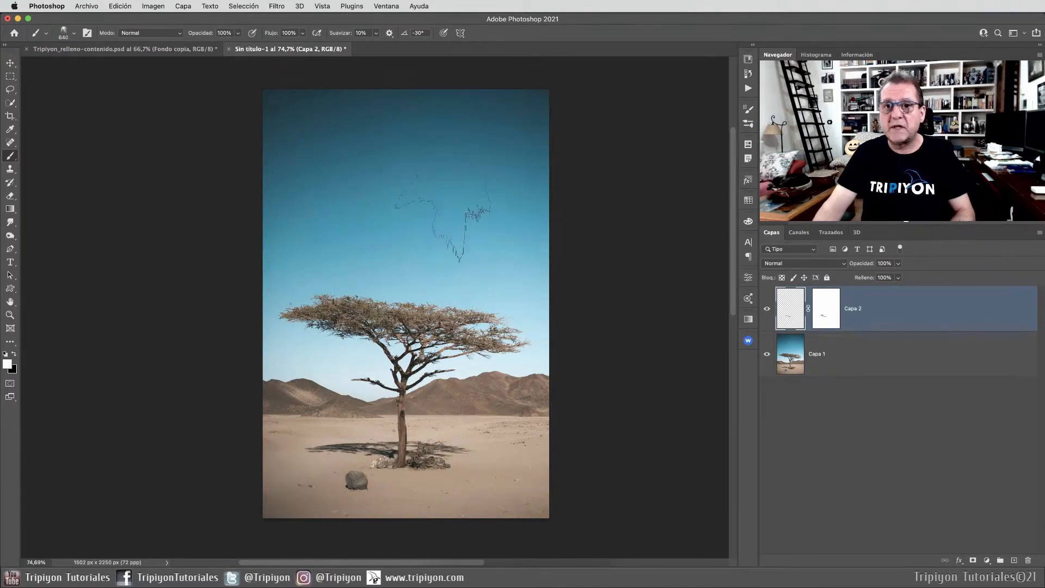
# Add a new layer above Capa 2, stamp the light-ray brush once in the sky and undo the stamp.
pyautogui.click(1014, 560)
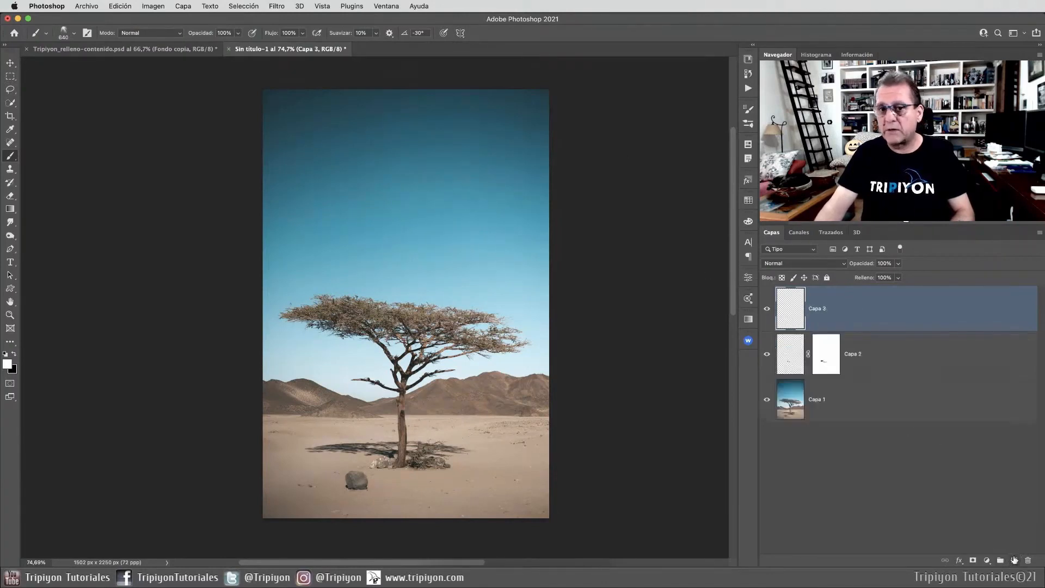
pyautogui.click(381, 180)
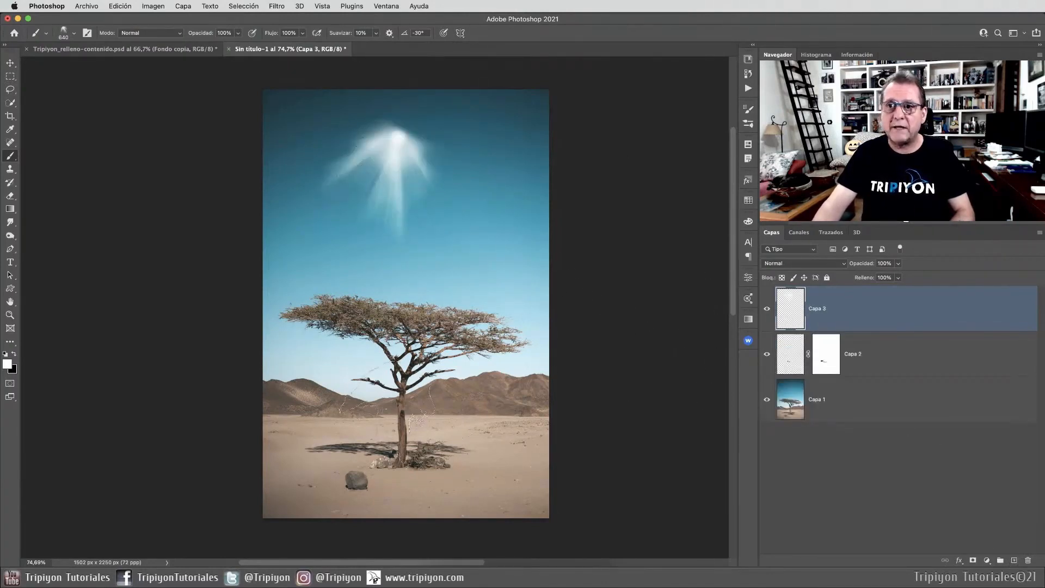
pyautogui.press('super+z')
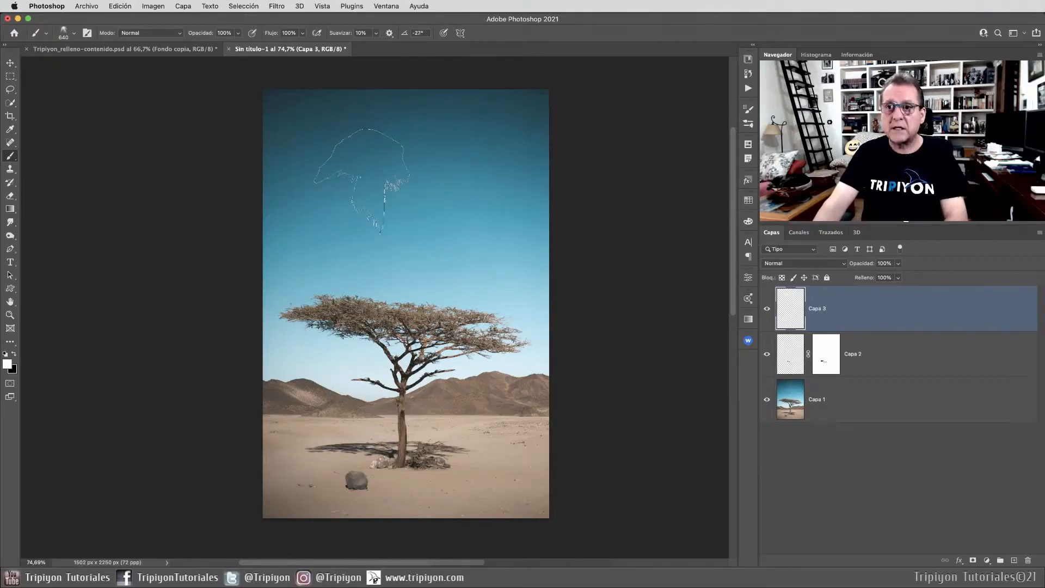
# Rotate the light-ray brush tip in small increments in both directions, ending at an angle of -27°.
pyautogui.press('Left')
pyautogui.press('Left')
pyautogui.press('Left')
pyautogui.press('Left')
pyautogui.press('Right')
pyautogui.press('Right')
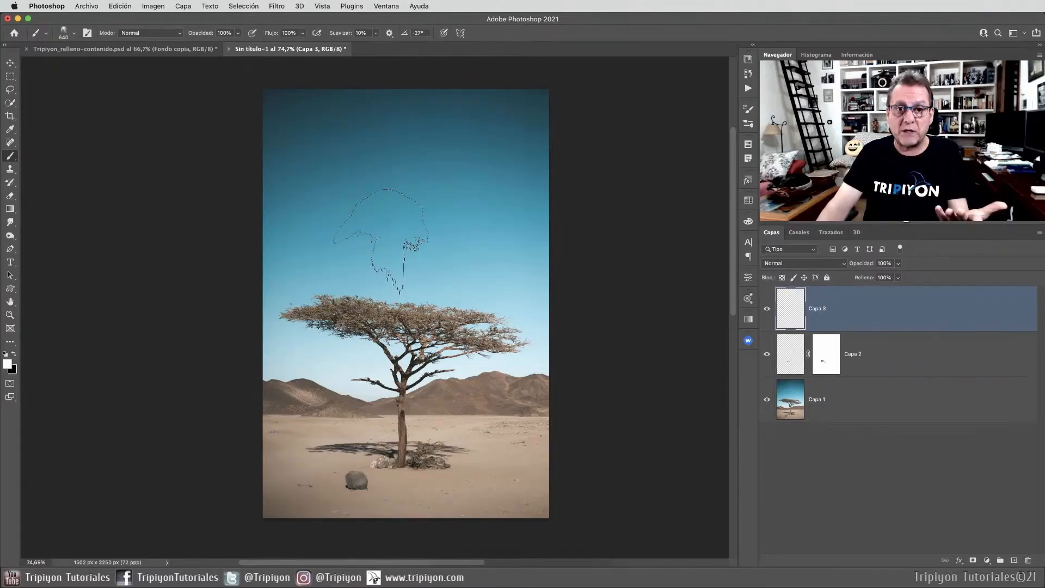
# Choose the cloud brush from Mis pinceles and rotate its tip to an angle of -7°.
pyautogui.rightClick(379, 124)
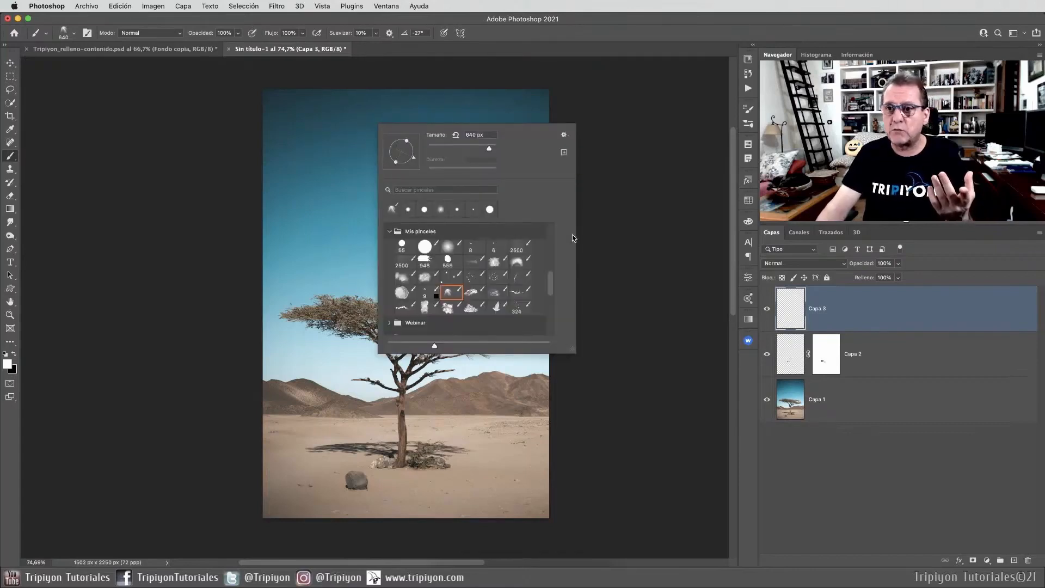
pyautogui.click(425, 278)
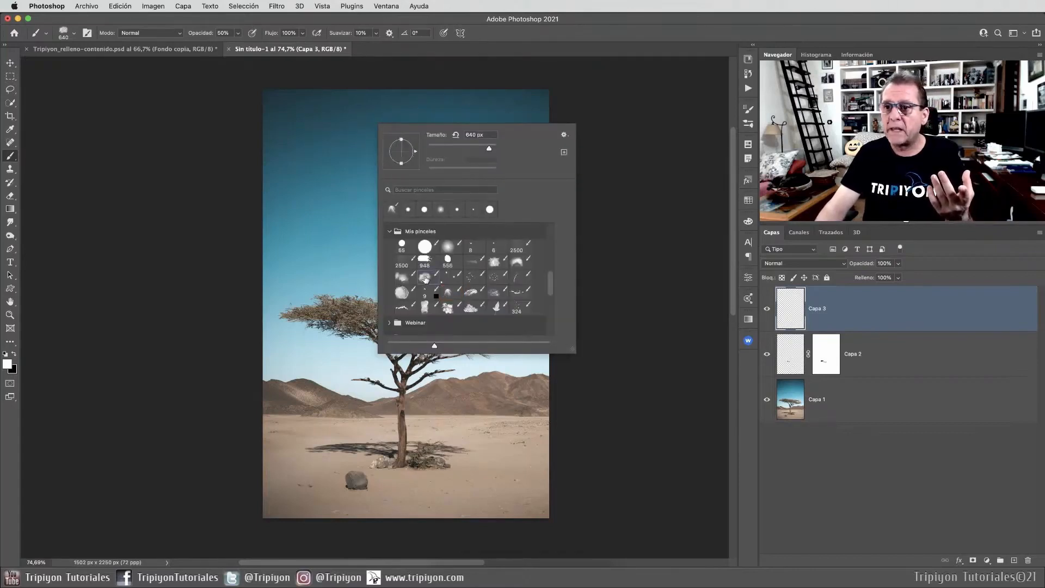
pyautogui.click(564, 32)
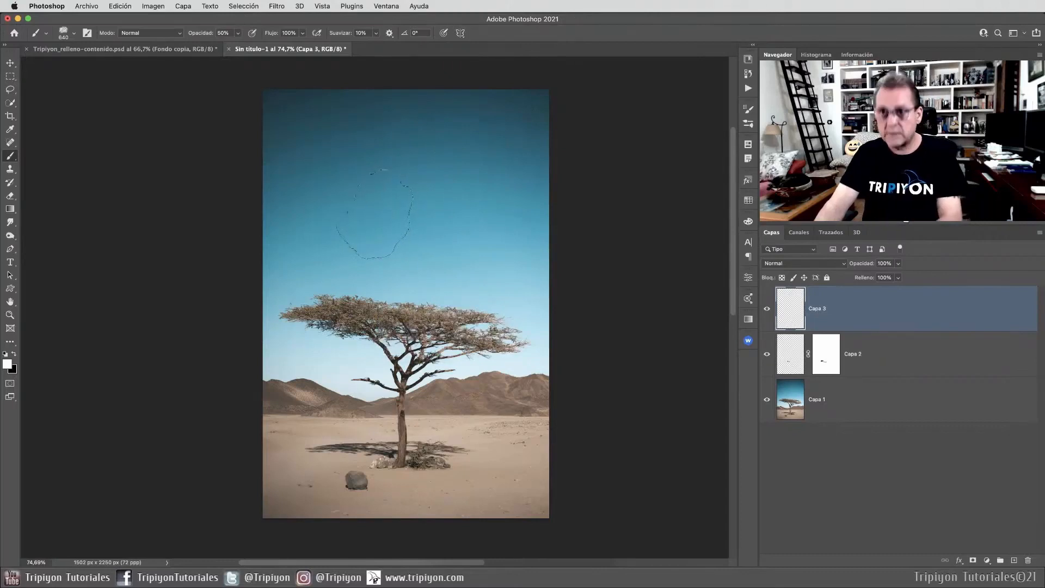
pyautogui.hotkey('shift', 'Right')
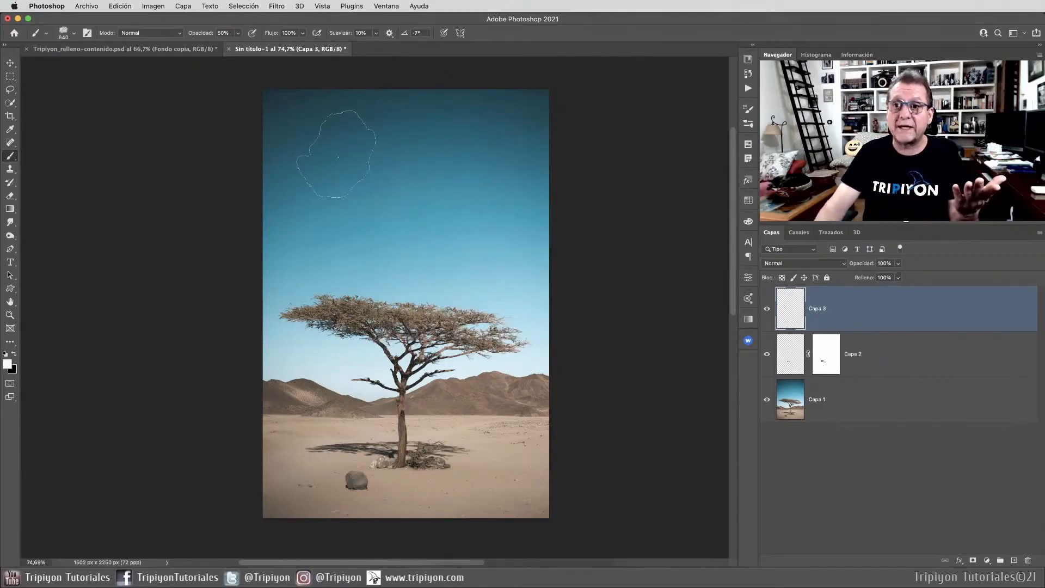
# Paint several white clouds across the sky above the tree on Capa 3.
pyautogui.moveTo(344, 168)
pyautogui.mouseDown()
pyautogui.moveTo(412, 185)
pyautogui.moveTo(427, 239)
pyautogui.mouseUp()
pyautogui.click(427, 238)
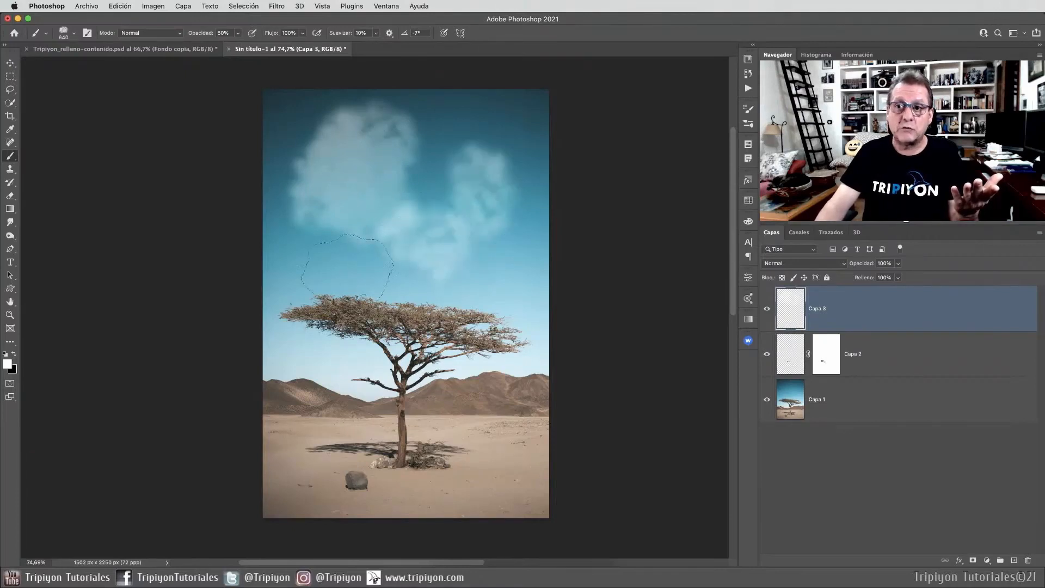
pyautogui.click(336, 272)
pyautogui.click(333, 195)
pyautogui.click(421, 152)
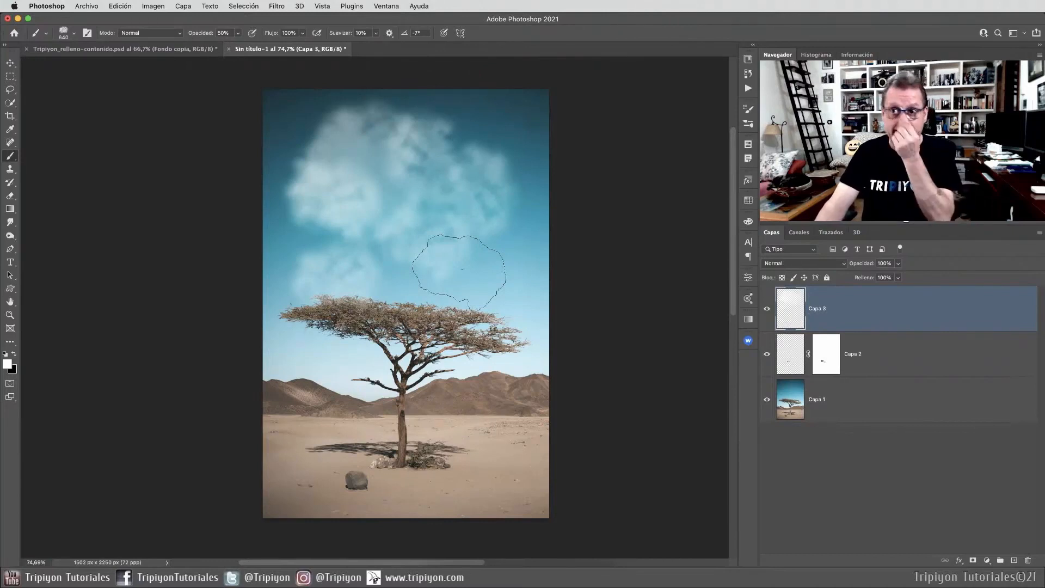
# Examine the cloud brush's angle jitter under Dinámica de forma and close the brush settings.
pyautogui.click(749, 124)
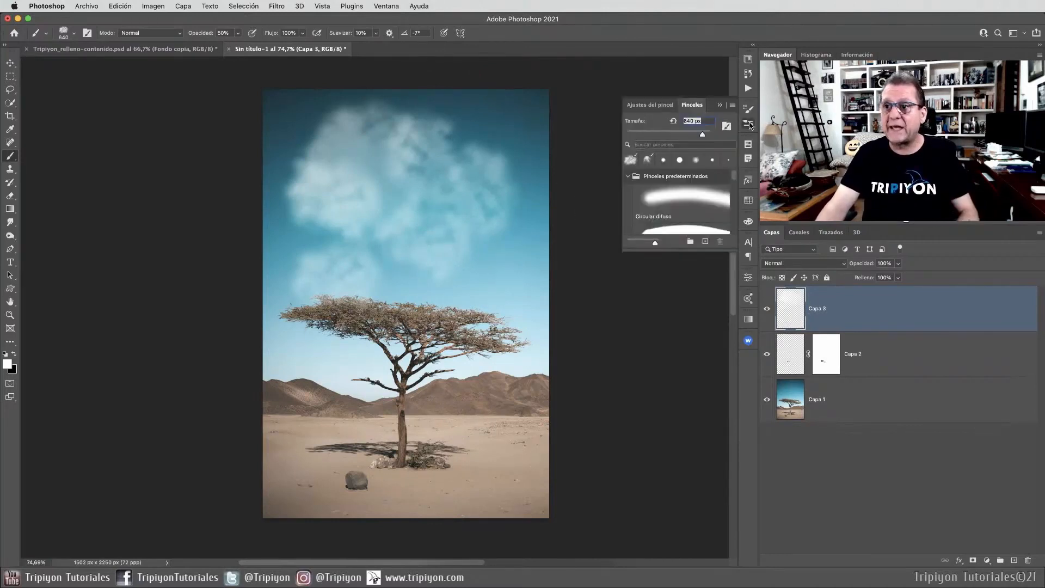
pyautogui.click(749, 110)
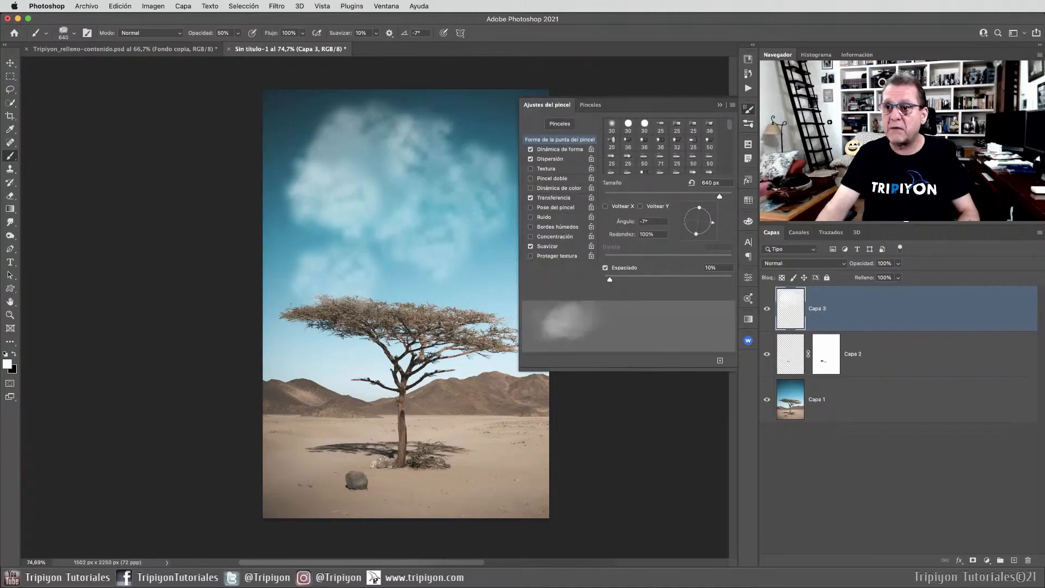
pyautogui.click(559, 149)
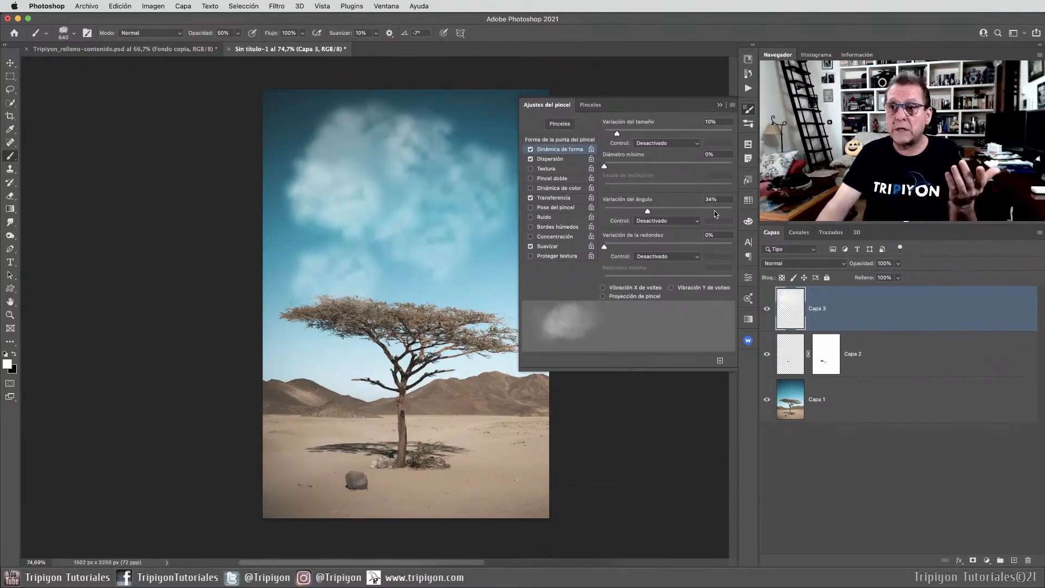
pyautogui.click(749, 109)
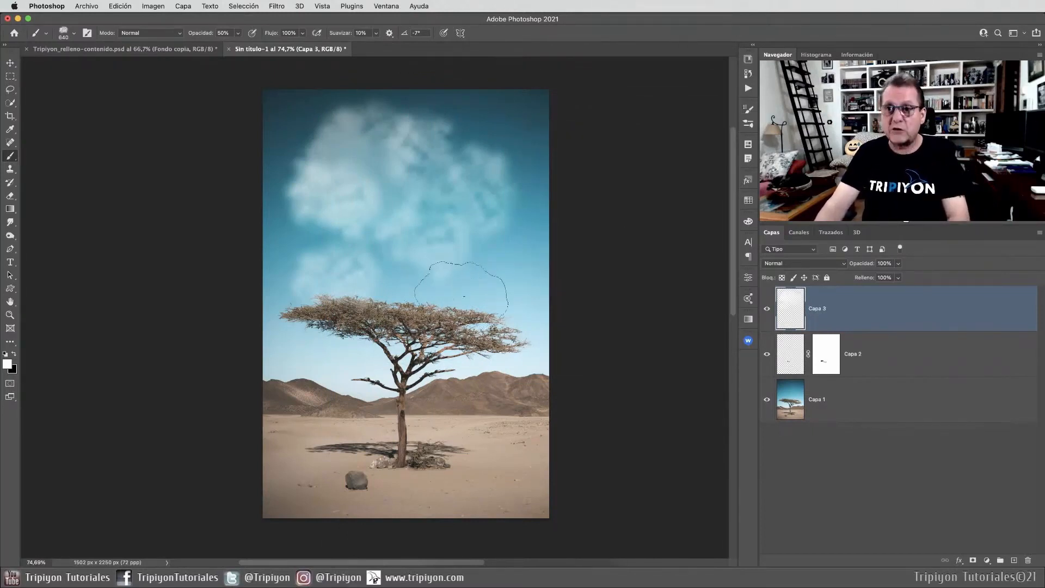
# Rotate the cloud brush tip in 15° steps in both directions, ending at an angle of 8°.
pyautogui.hotkey('shift', 'Left')
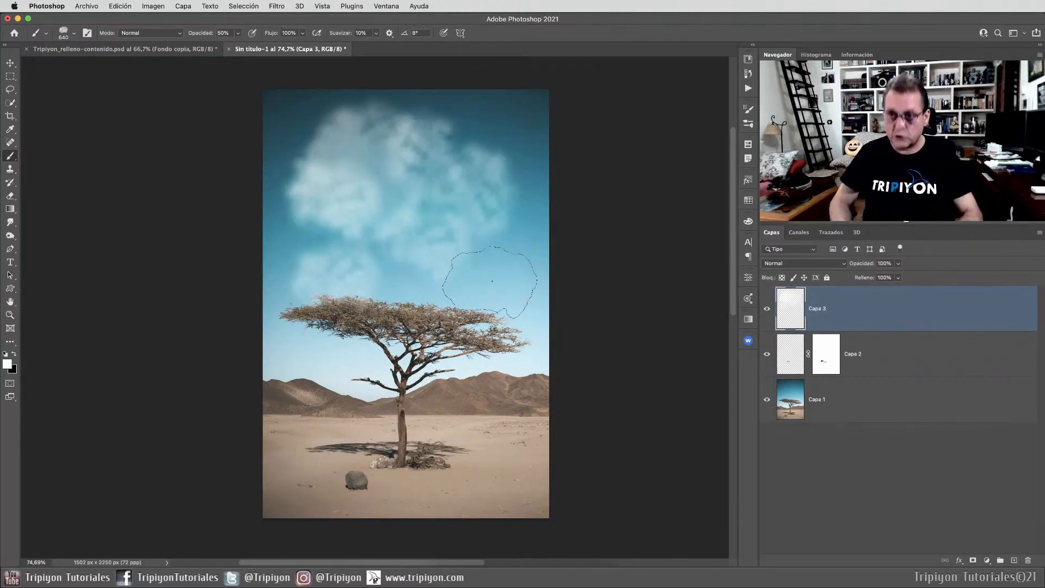
pyautogui.hotkey('shift', 'Left')
pyautogui.hotkey('shift', 'Left')
pyautogui.hotkey('shift', 'Left')
pyautogui.hotkey('shift', 'Left')
pyautogui.hotkey('shift', 'Left')
pyautogui.hotkey('shift', 'Left')
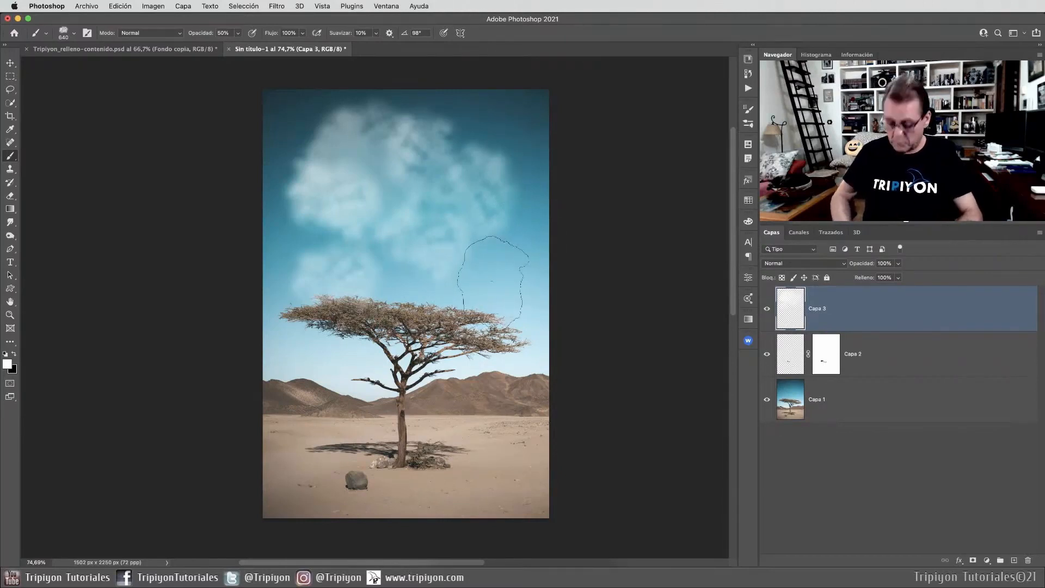
pyautogui.hotkey('shift', 'Right')
pyautogui.hotkey('shift', 'Right')
pyautogui.hotkey('shift', 'Right')
pyautogui.hotkey('shift', 'Right')
pyautogui.hotkey('shift', 'Right')
pyautogui.hotkey('shift', 'Right')
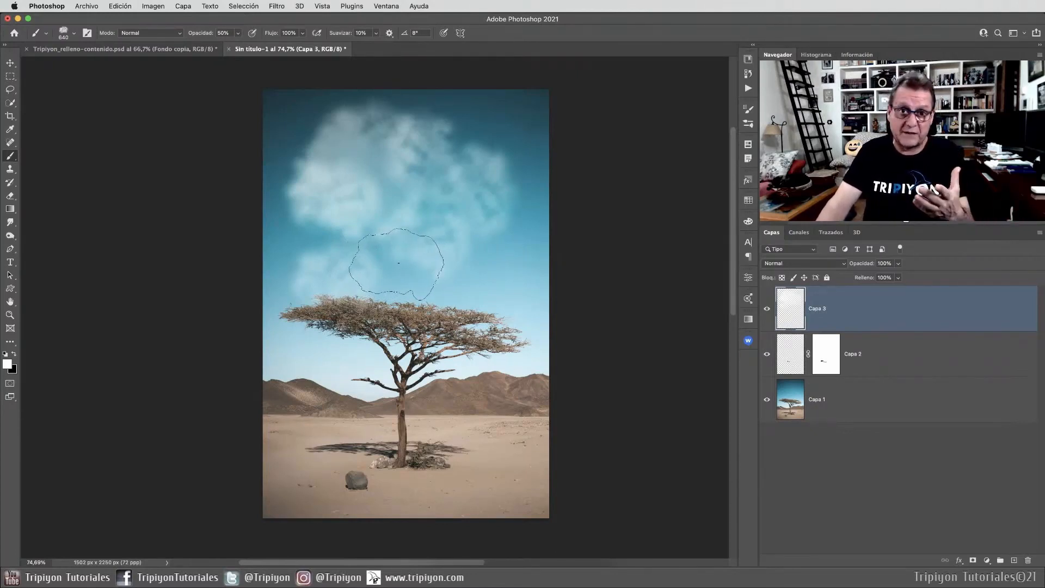
# Choose a soft round brush from Pinceles predeterminados, flatten its tip into an ellipse at -3° and stamp it in the sky.
pyautogui.rightClick(406, 210)
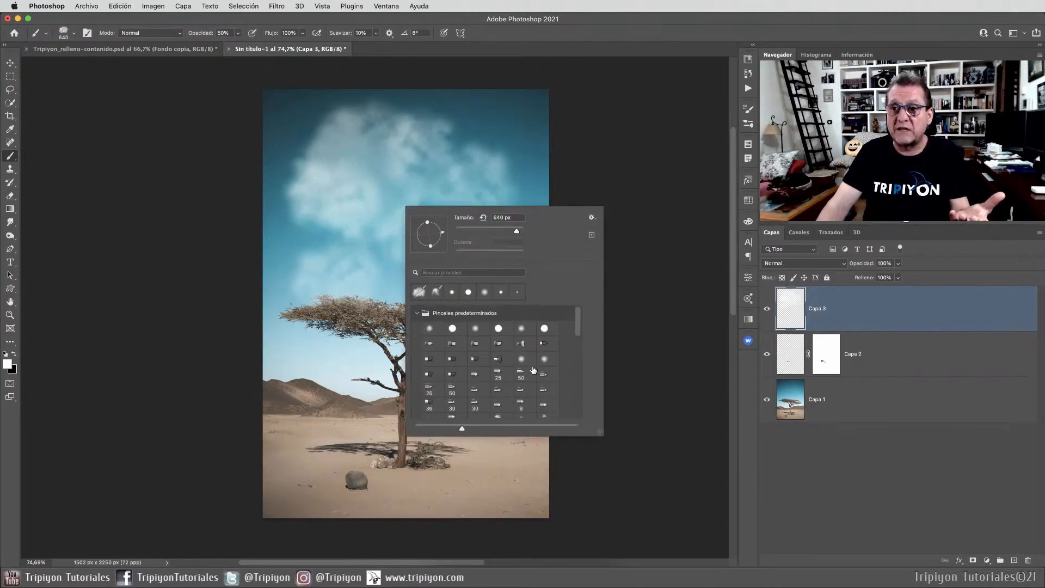
pyautogui.click(522, 329)
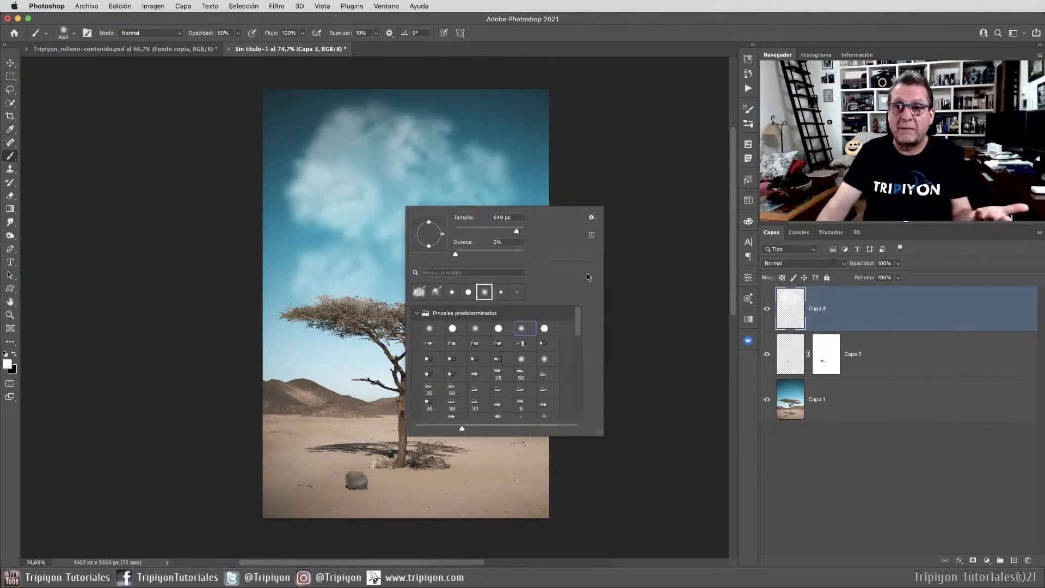
pyautogui.click(588, 29)
pyautogui.rightClick(376, 187)
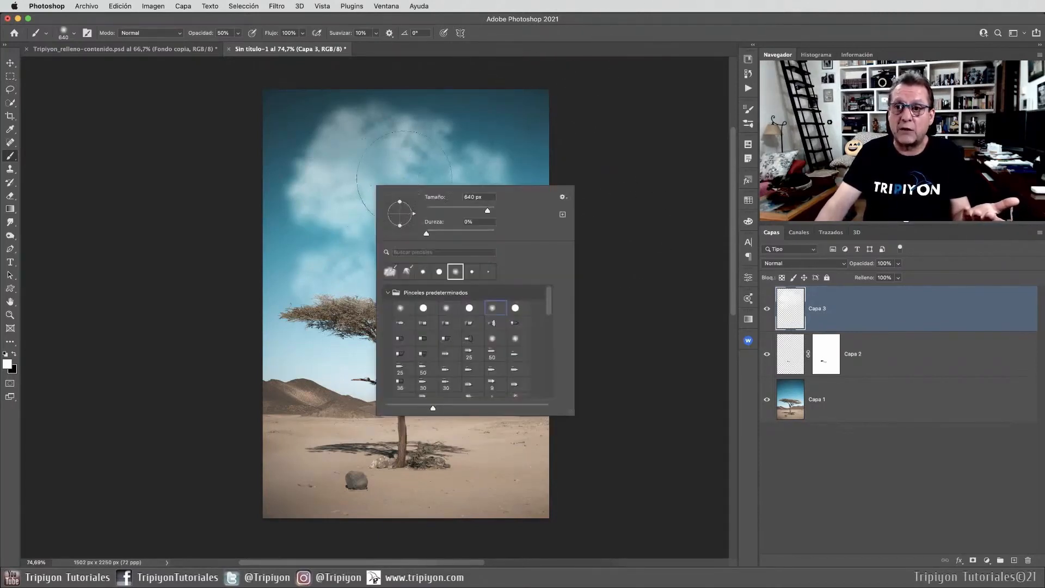
pyautogui.moveTo(412, 223); pyautogui.dragTo(400, 209)
pyautogui.click(477, 134)
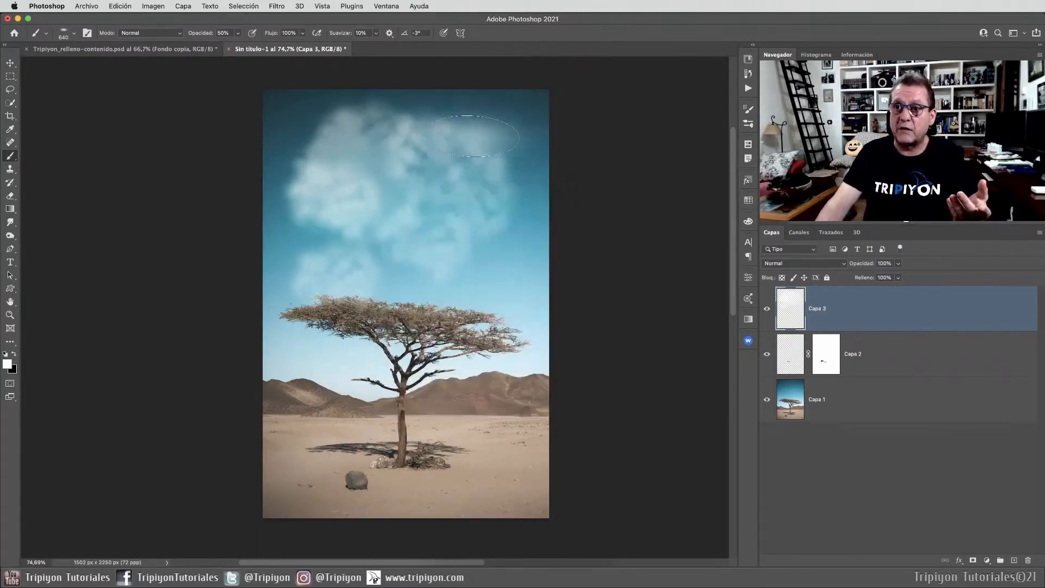
# Clear everything painted on Capa 3, deselect and set the brush opacity to 100%.
pyautogui.press('super+a')
pyautogui.press('Delete')
pyautogui.press('super+d')
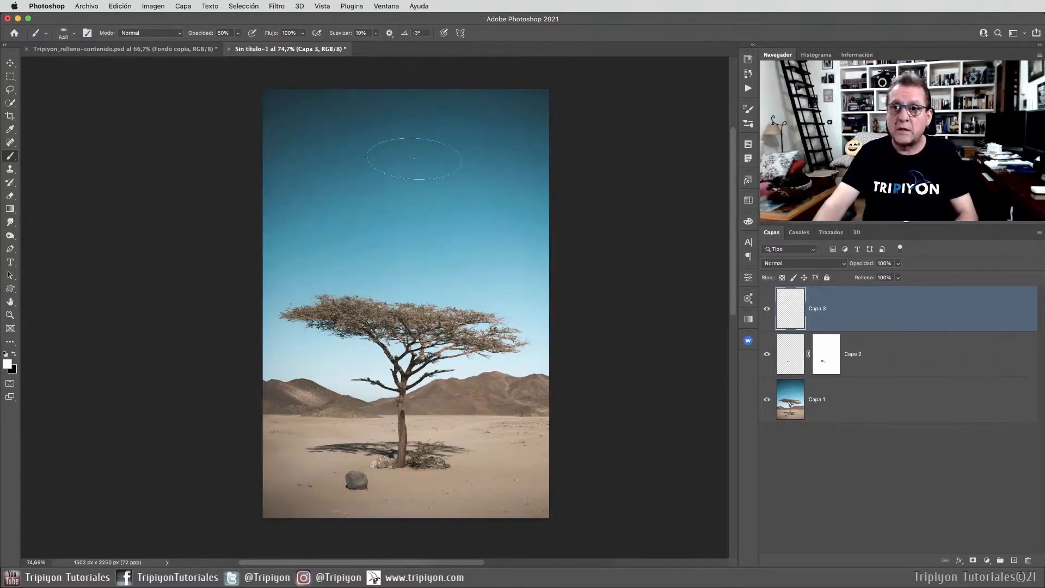
pyautogui.press('0')
# Stamp the elliptical soft brush high in the sky at -3° and again below it to the left at -32°.
pyautogui.click(398, 124)
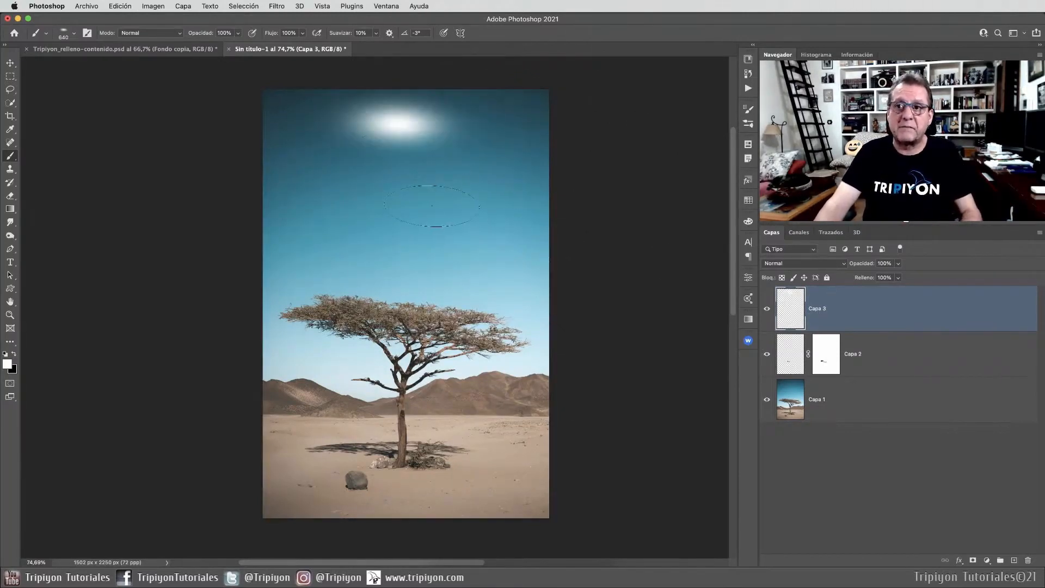
pyautogui.rightClick(400, 207)
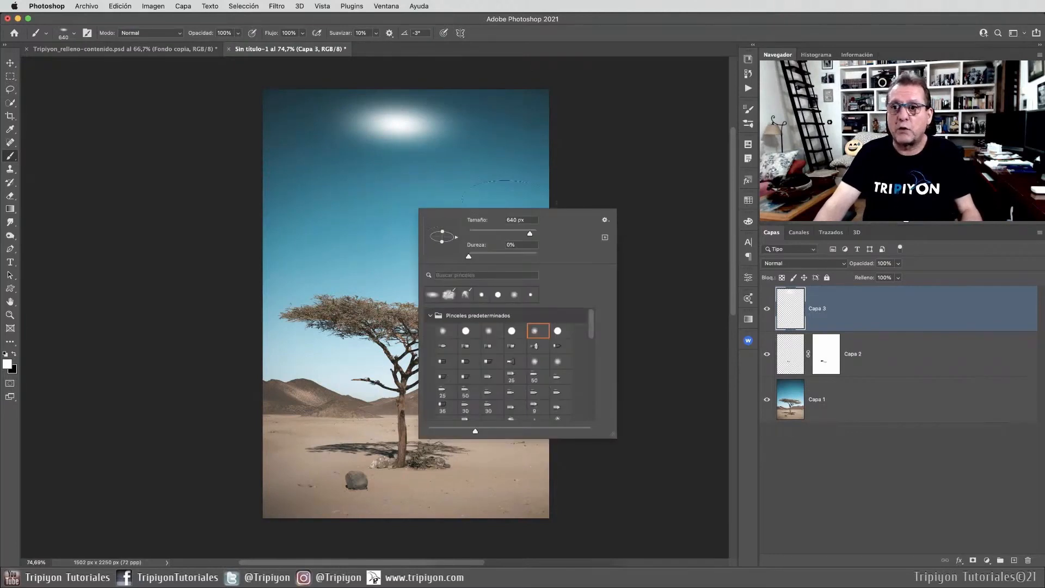
pyautogui.moveTo(456, 238); pyautogui.dragTo(459, 250)
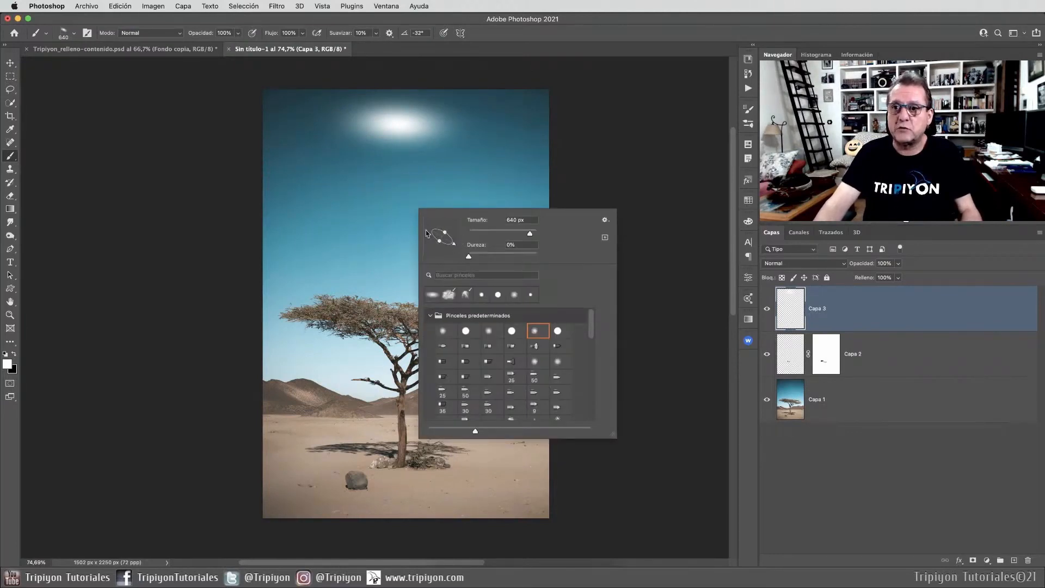
pyautogui.click(341, 173)
# Stamp two more soft ellipses just above the tree, one angled at 31° and one nearly vertical at -86°.
pyautogui.rightClick(429, 295)
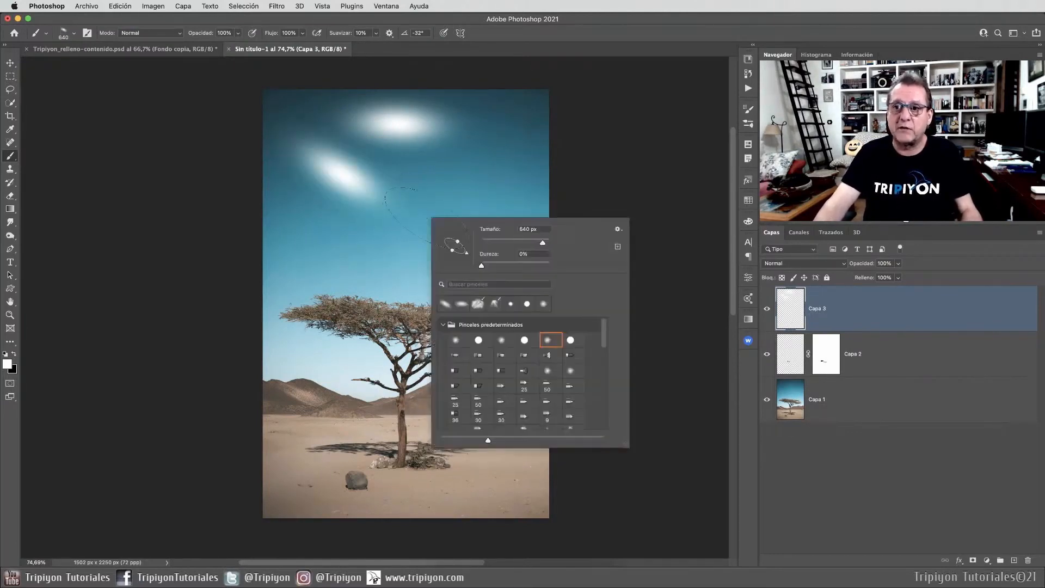
pyautogui.moveTo(474, 260); pyautogui.dragTo(476, 232)
pyautogui.click(327, 248)
pyautogui.rightClick(449, 260)
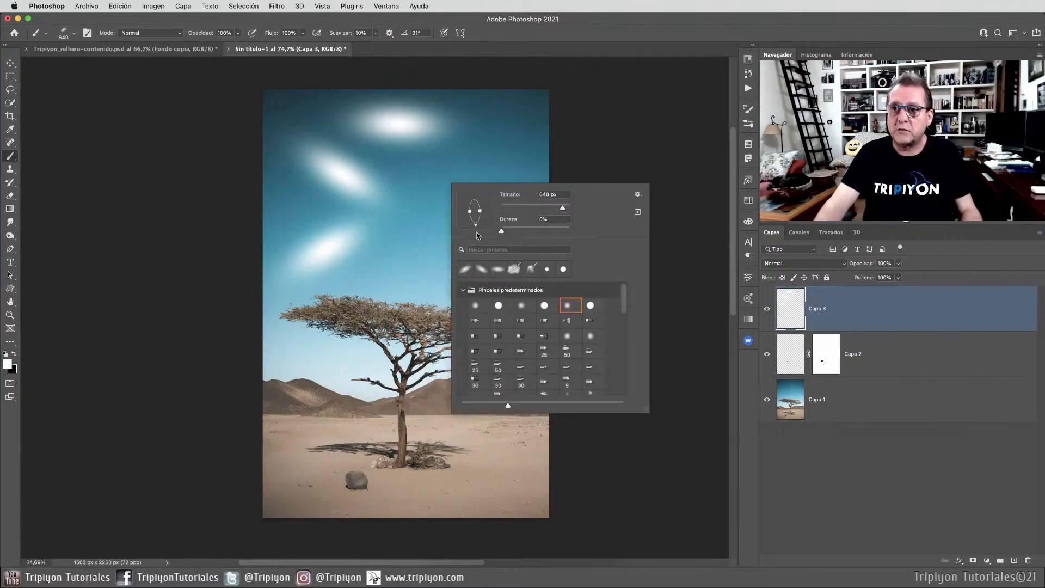
pyautogui.click(404, 251)
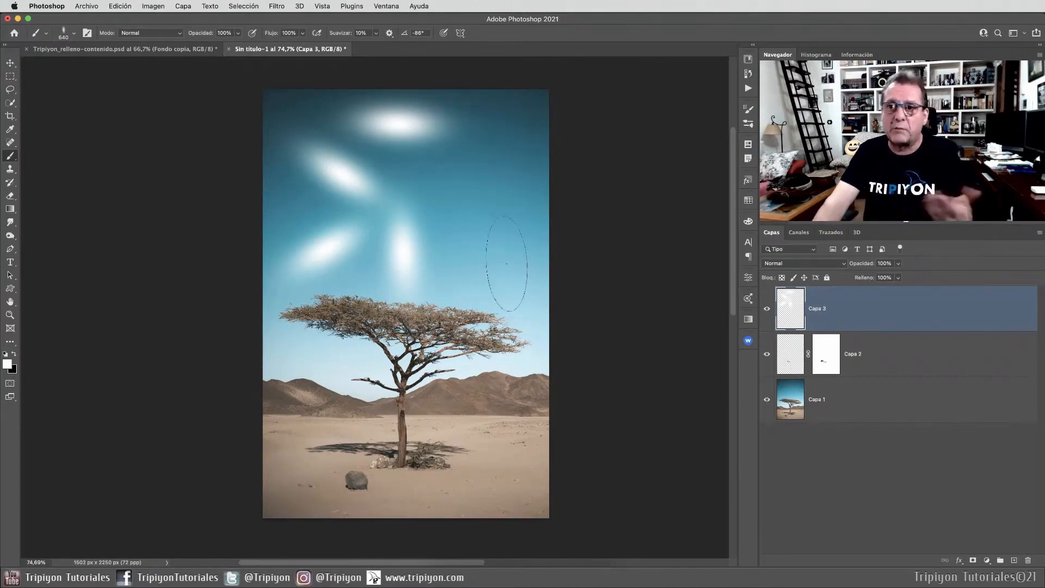
# Rotate the elliptical brush tip to -87° and close the brush picker.
pyautogui.rightClick(387, 149)
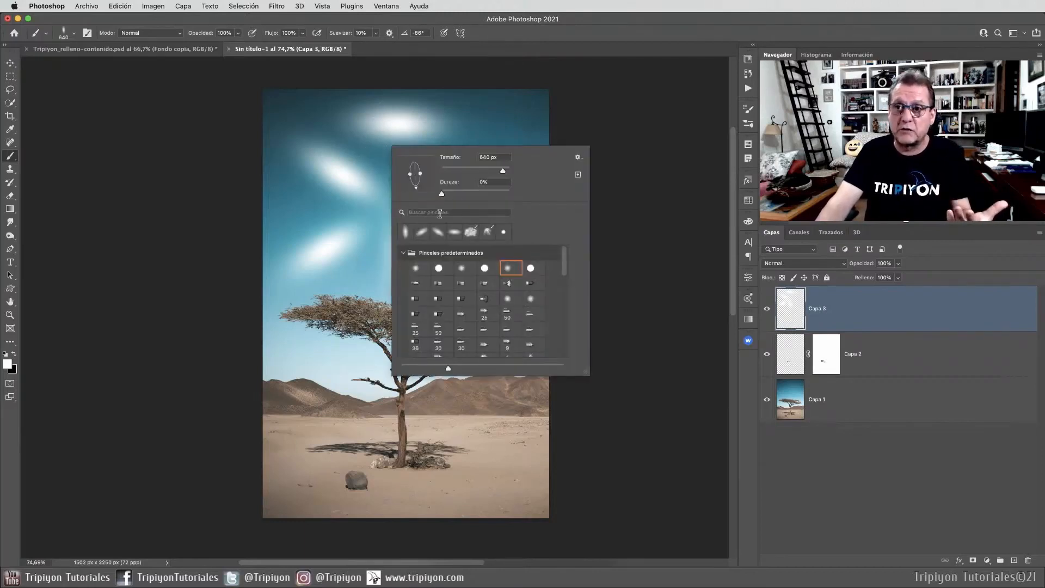
pyautogui.moveTo(416, 188)
pyautogui.mouseDown()
pyautogui.moveTo(427, 180)
pyautogui.moveTo(417, 189)
pyautogui.mouseUp()
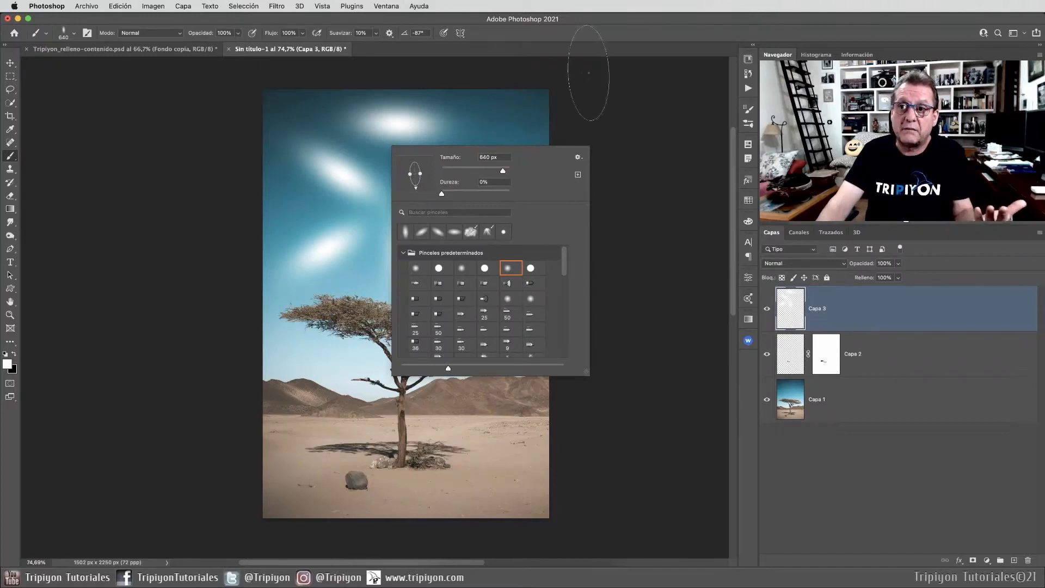
pyautogui.click(610, 48)
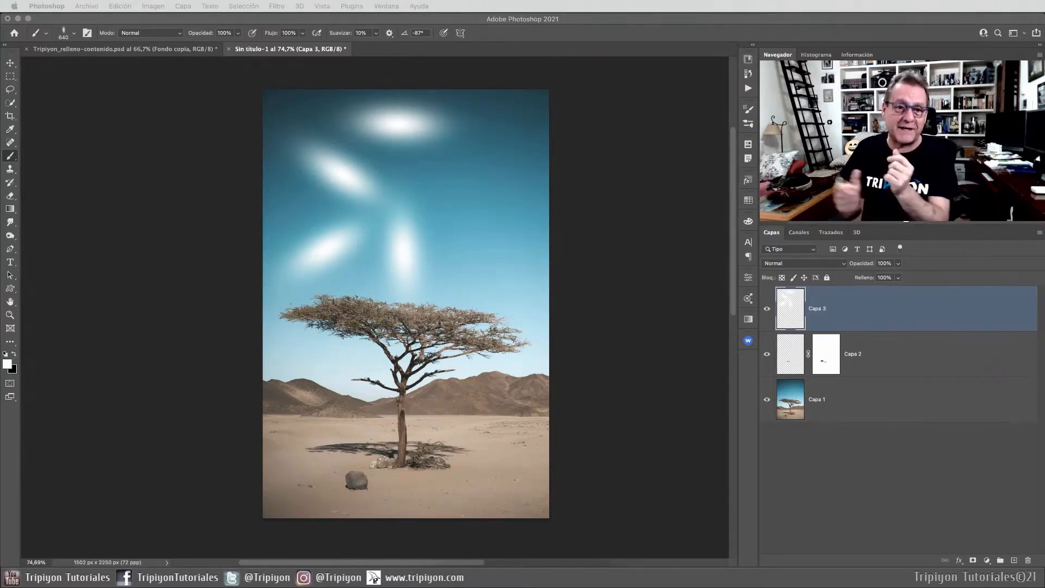
pyautogui.click(46, 177)
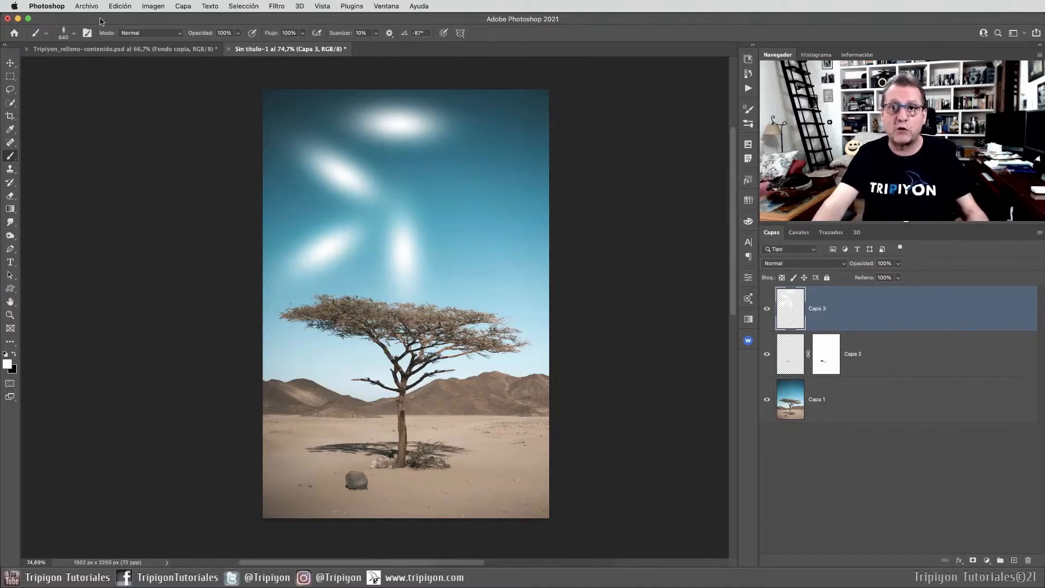
pyautogui.click(73, 34)
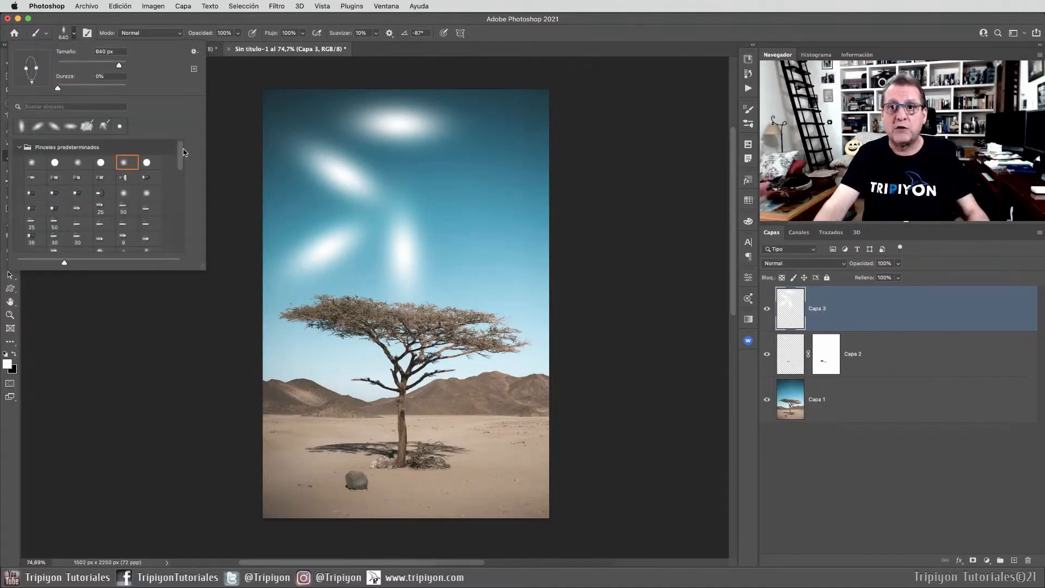
pyautogui.moveTo(181, 153)
pyautogui.mouseDown()
pyautogui.moveTo(180, 215)
pyautogui.moveTo(188, 142)
pyautogui.moveTo(178, 234)
pyautogui.moveTo(191, 139)
pyautogui.mouseUp()
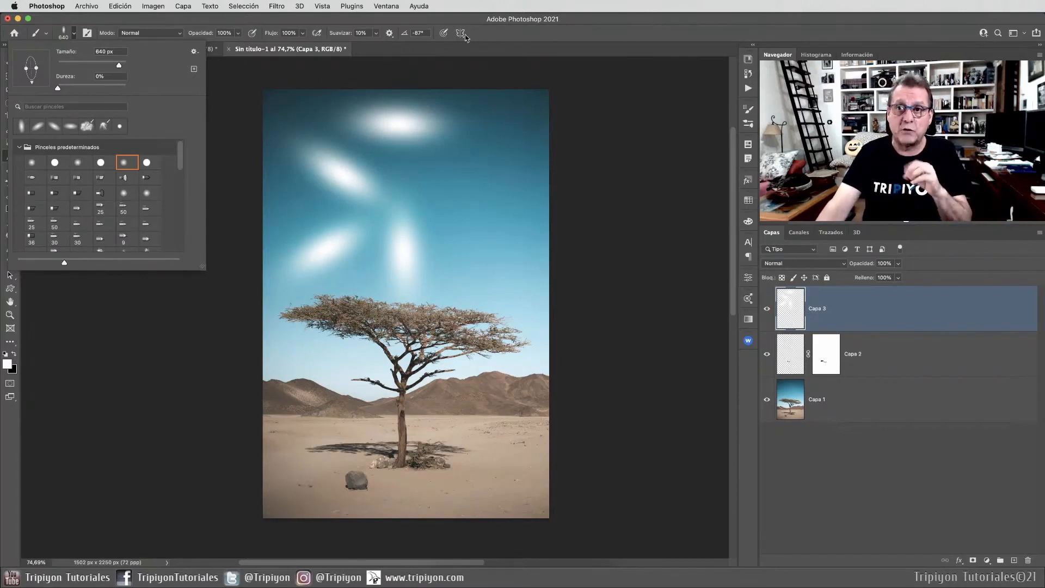
pyautogui.click(528, 32)
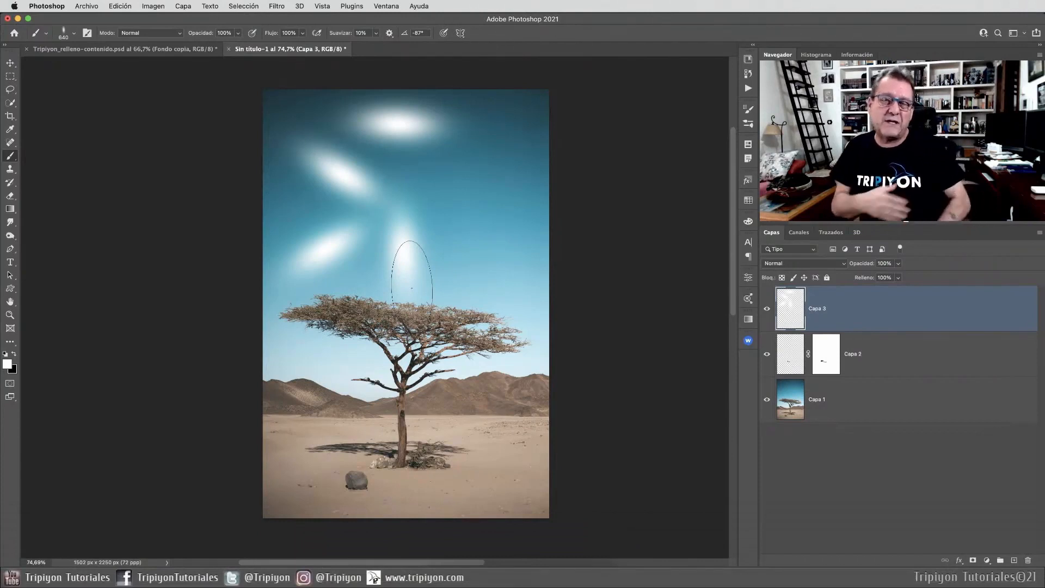
# Open the Rendimiento preferences and examine the memory usage and the history and cache settings.
pyautogui.click(47, 6)
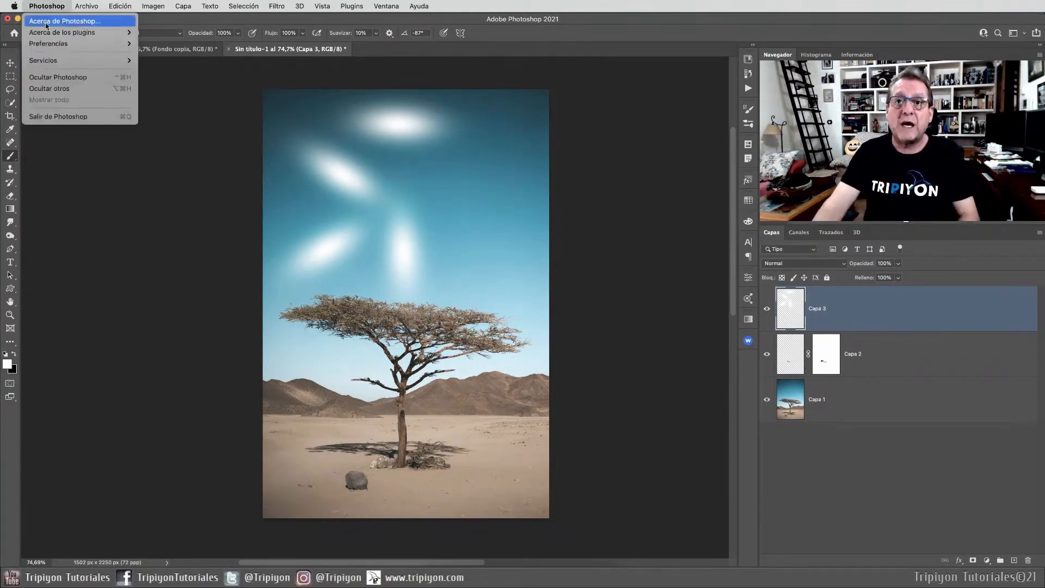
pyautogui.moveTo(48, 42)
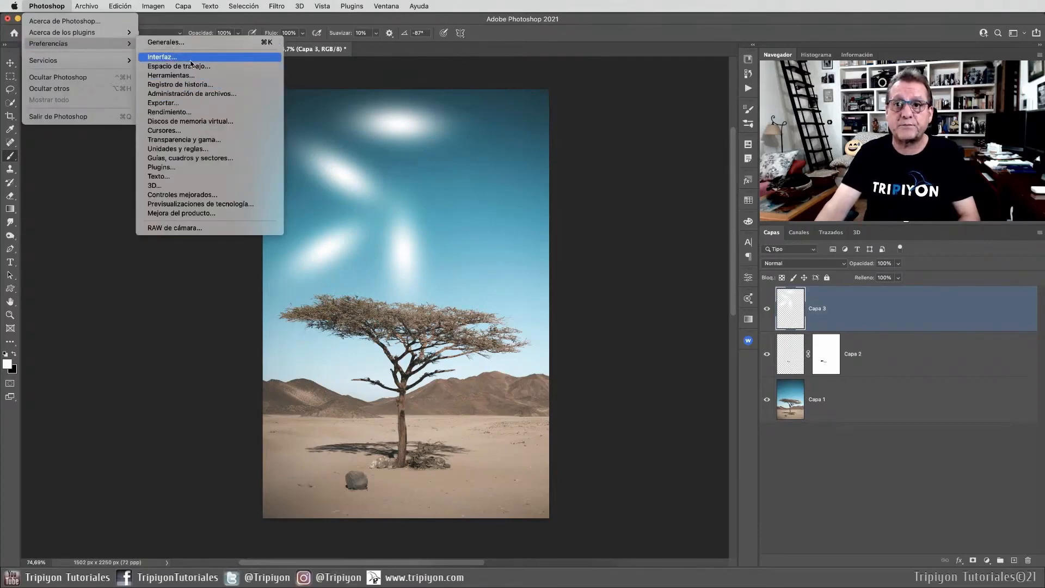
pyautogui.click(170, 112)
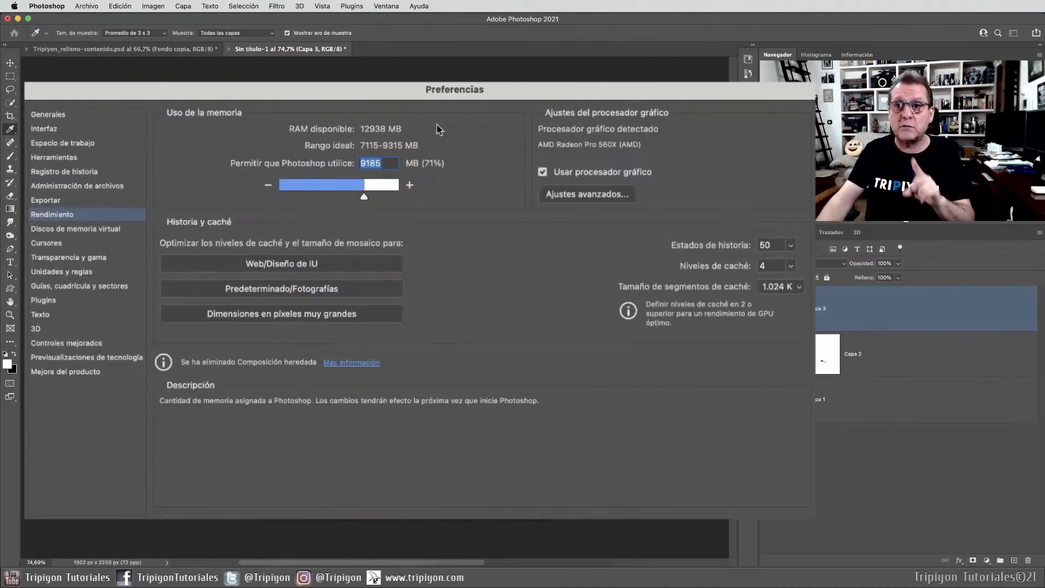
pyautogui.moveTo(458, 255)
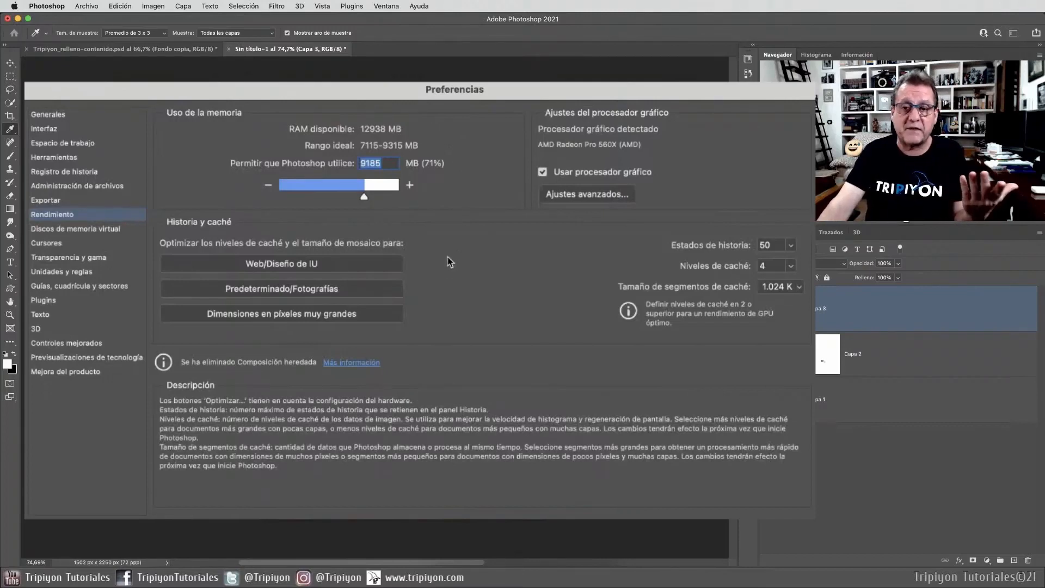
# Optimize the cache for Web/Diseño de IU, for Predeterminado/Fotografías and for Dimensiones en píxeles muy grandes, then return to Predeterminado/Fotografías.
pyautogui.moveTo(442, 186)
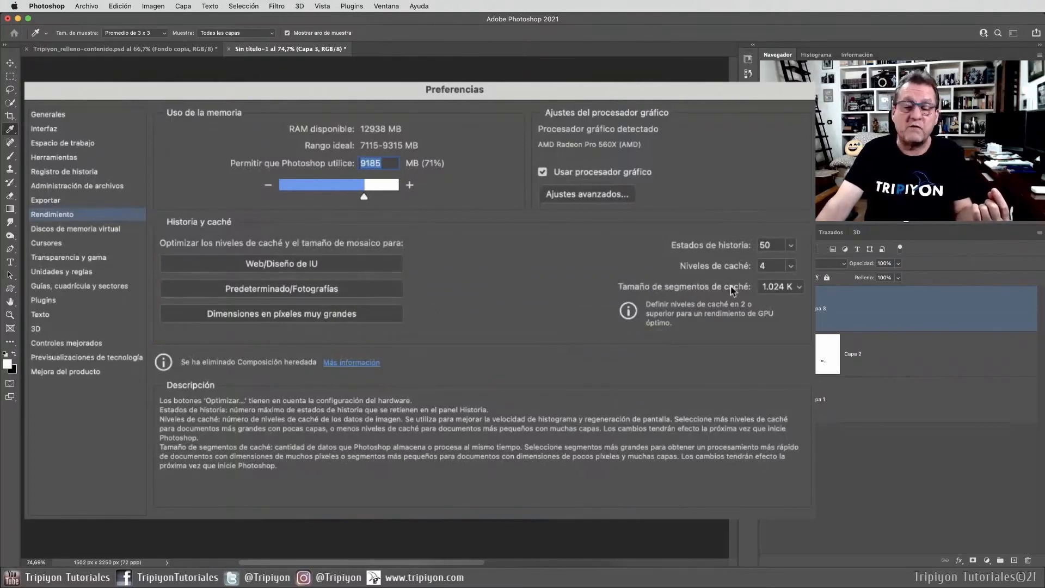
pyautogui.click(300, 263)
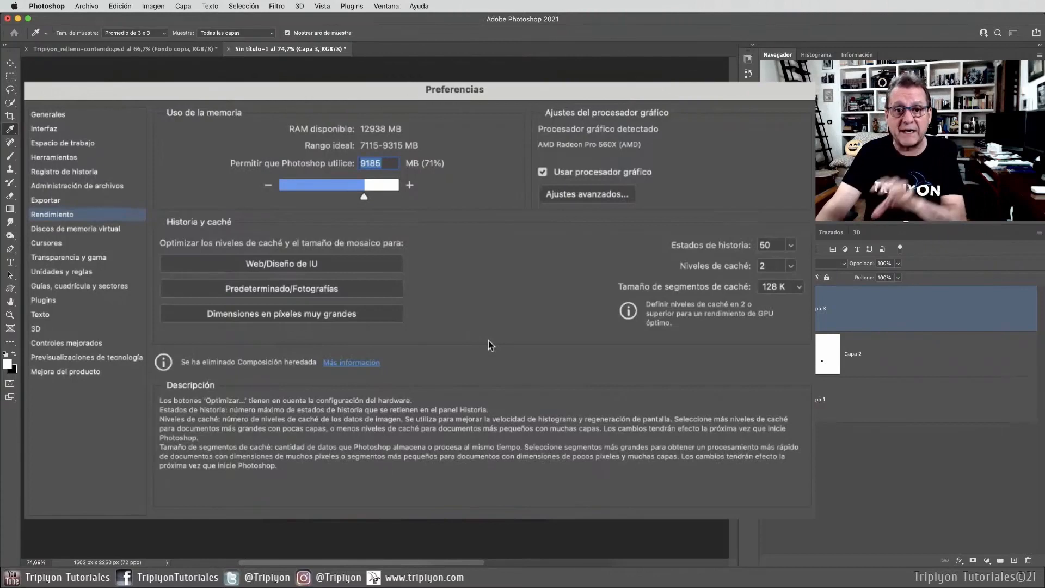
pyautogui.click(314, 289)
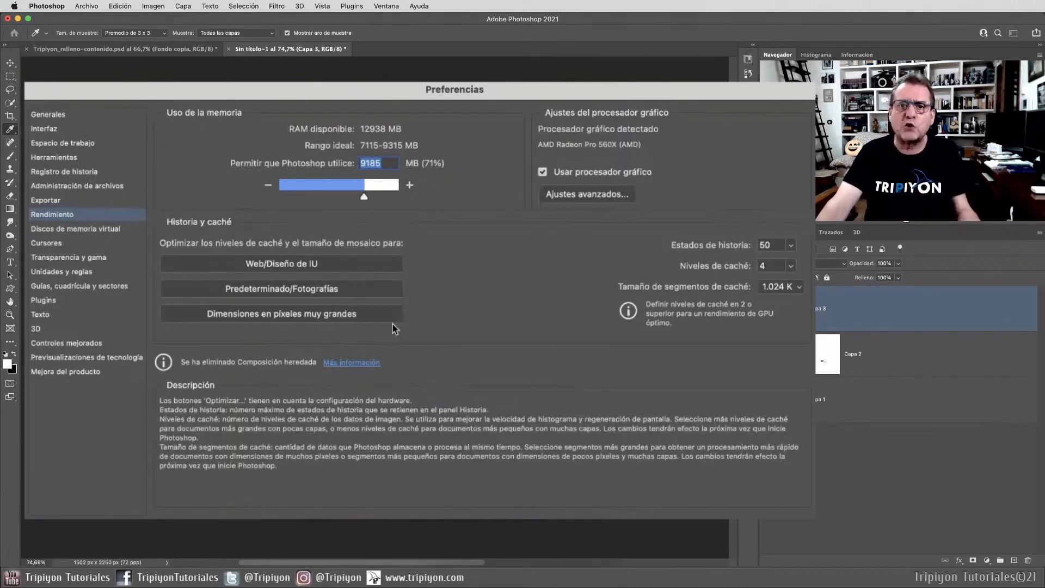
pyautogui.click(323, 316)
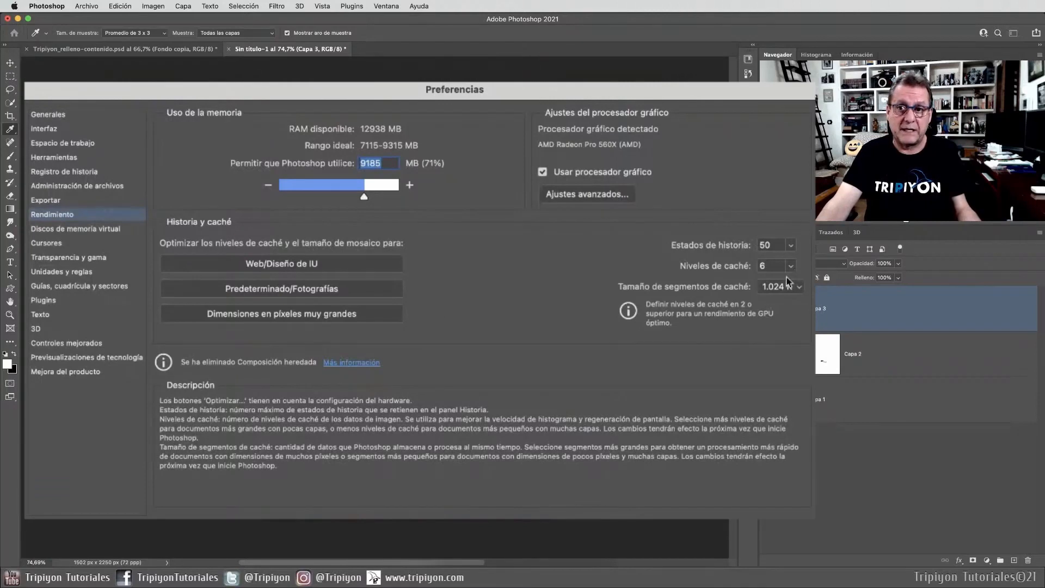
pyautogui.click(350, 298)
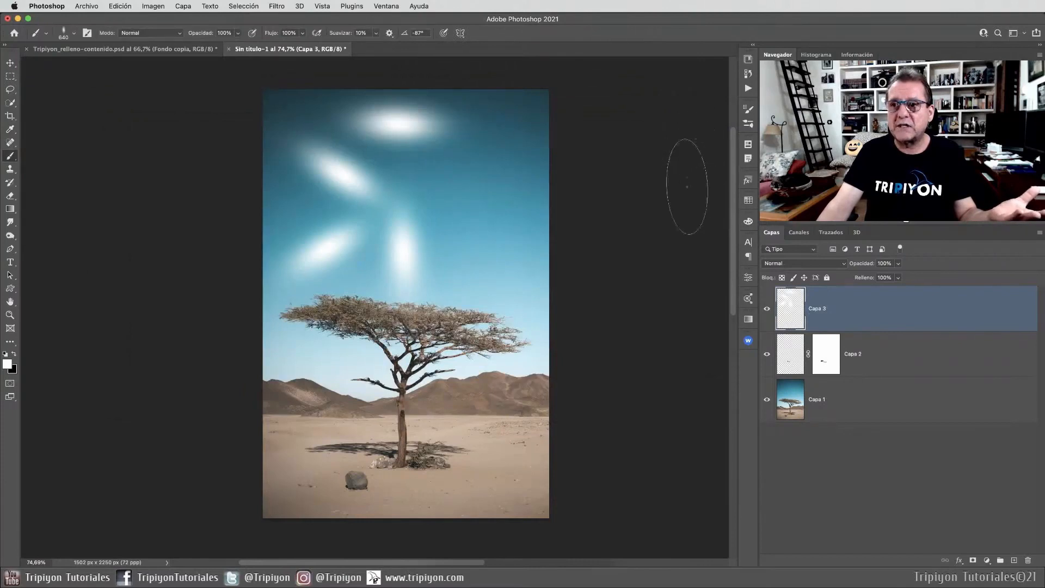
# Reset the elliptical brush tip to a round shape at 0° by reselecting its soft round preset in Pinceles predeterminados.
pyautogui.rightClick(377, 203)
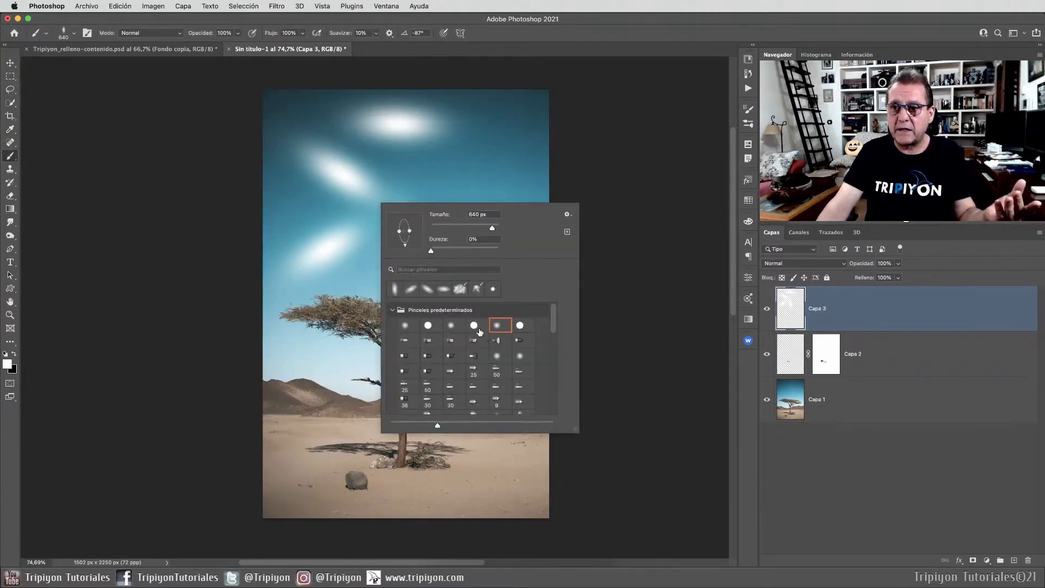
pyautogui.click(496, 325)
pyautogui.click(662, 23)
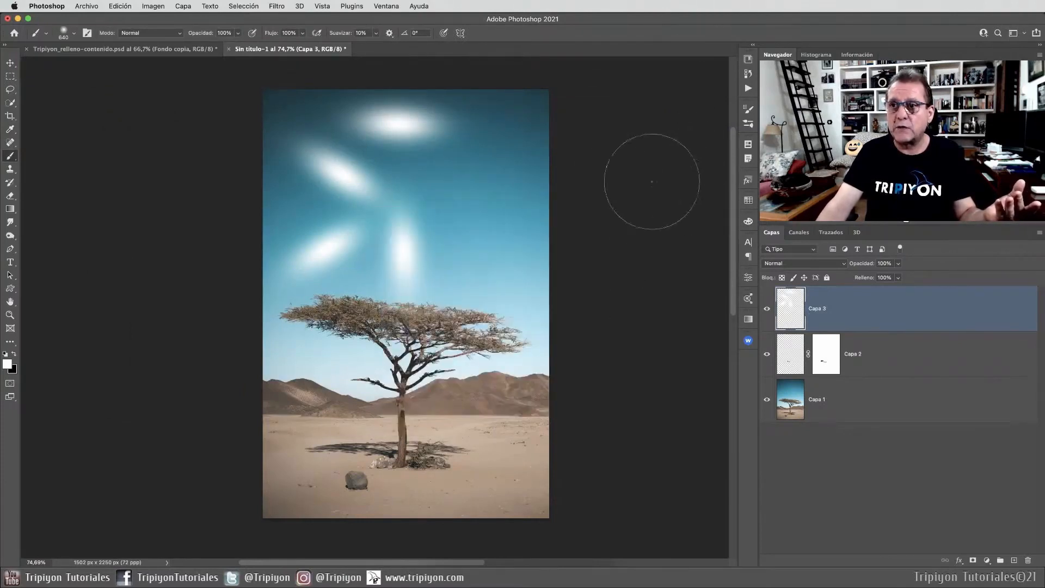